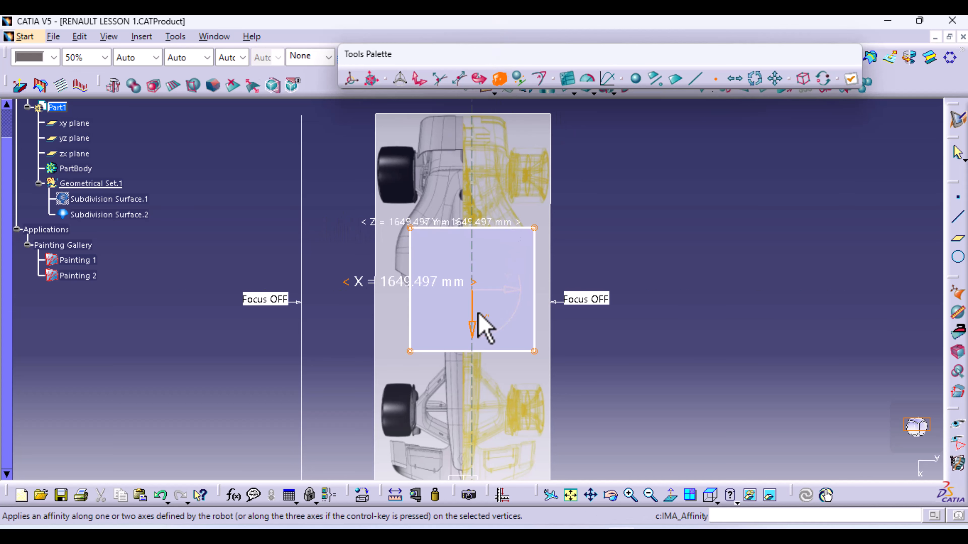
# Step: Stretch the subdivision box along X to roughly the car's length and centre it over the top-view car image
pyautogui.moveTo(474, 333); pyautogui.dragTo(480, 403)
pyautogui.click(416, 81)
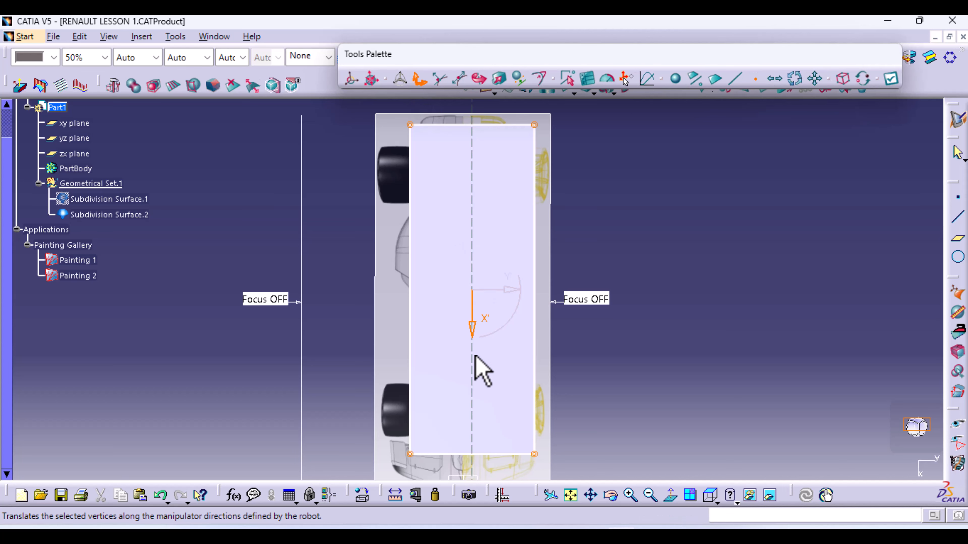
pyautogui.moveTo(475, 326); pyautogui.dragTo(471, 352)
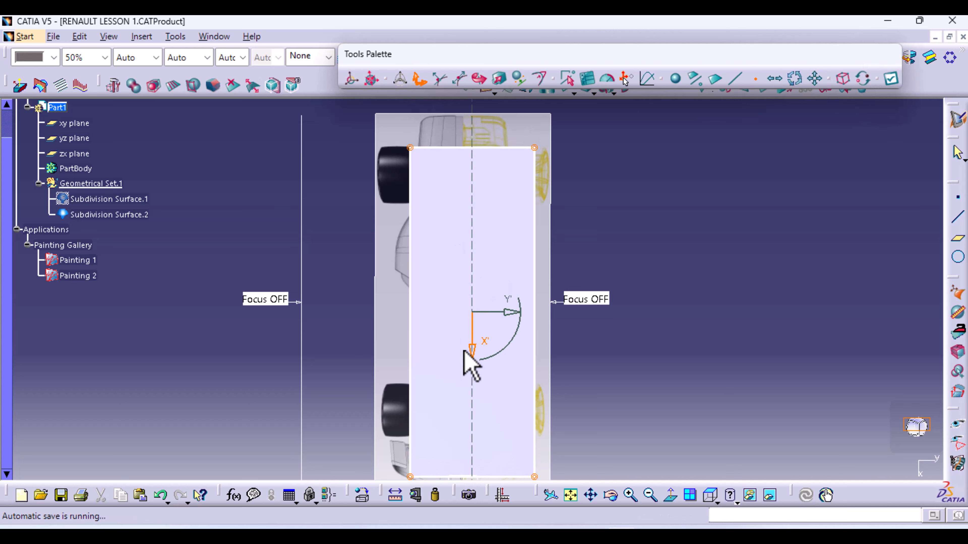
pyautogui.keyDown('ctrl'); pyautogui.moveTo(602, 361); pyautogui.dragTo(602, 337, button='middle'); pyautogui.keyUp('ctrl')
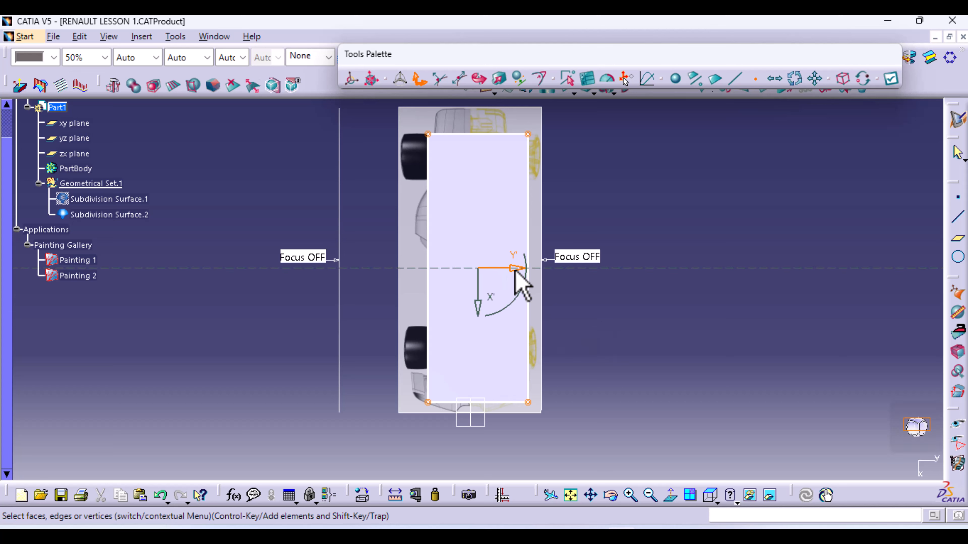
pyautogui.moveTo(515, 269); pyautogui.dragTo(507, 273)
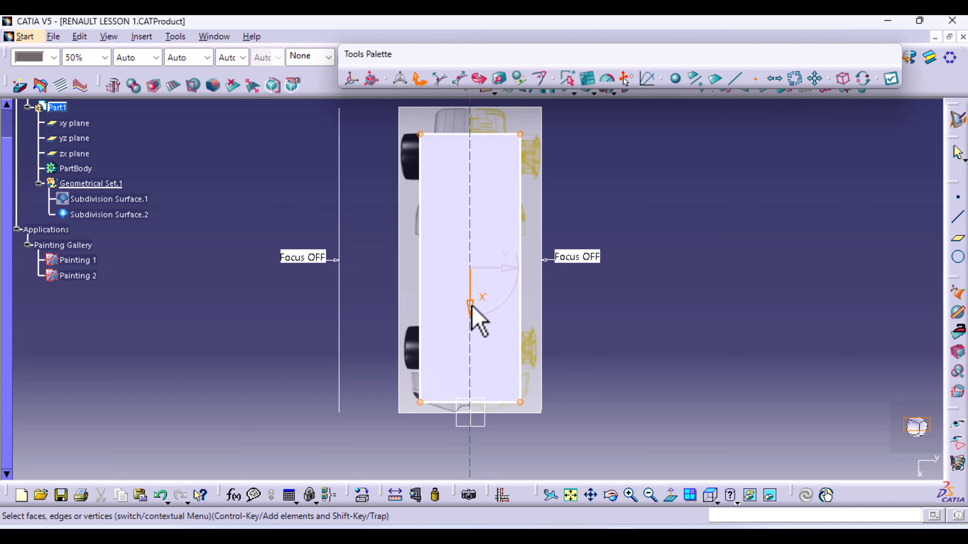
pyautogui.moveTo(472, 306); pyautogui.dragTo(471, 318)
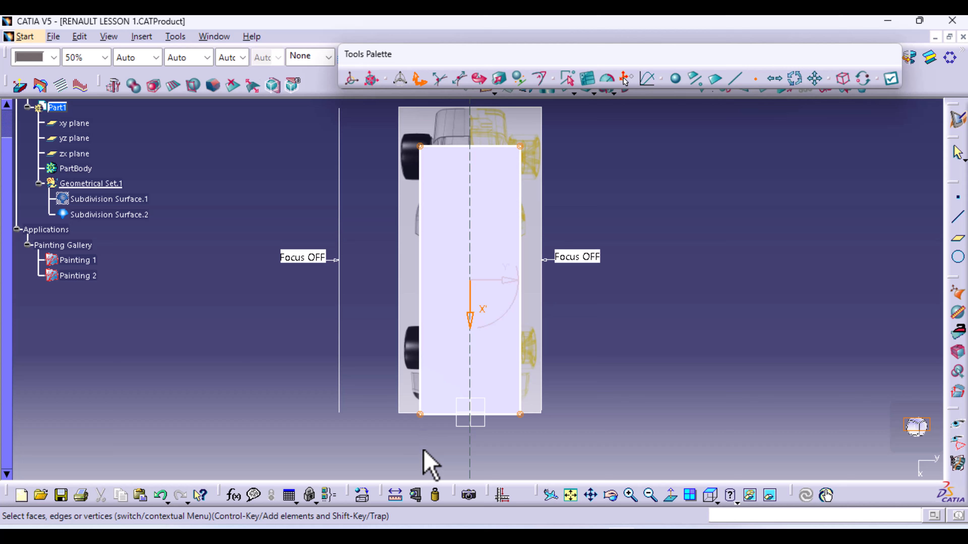
pyautogui.moveTo(430, 463)
pyautogui.mouseDown(button='middle')
pyautogui.moveTo(422, 458)
pyautogui.moveTo(422, 410)
pyautogui.moveTo(421, 448)
pyautogui.mouseUp(button='middle')
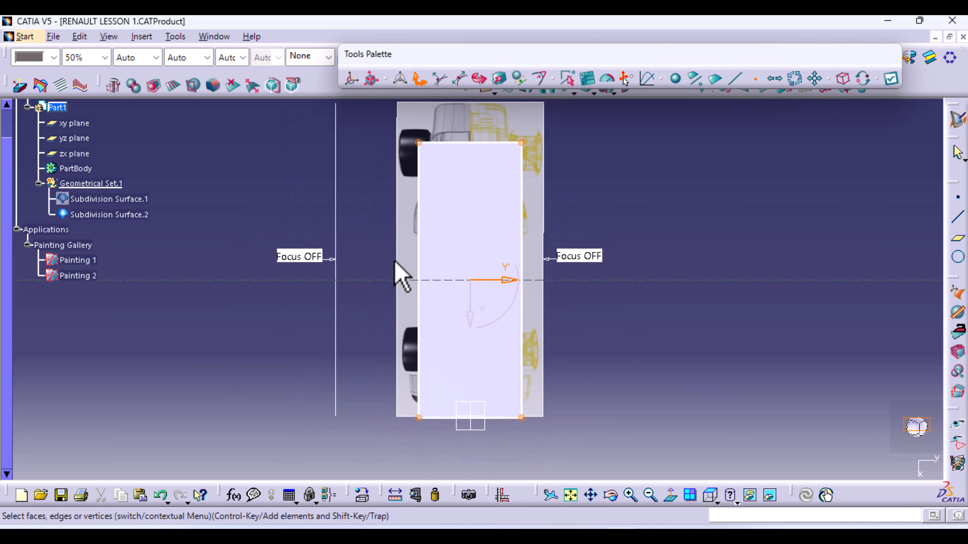
pyautogui.keyDown('shift'); pyautogui.moveTo(398, 122); pyautogui.dragTo(542, 175); pyautogui.keyUp('shift')
pyautogui.moveTo(468, 179); pyautogui.dragTo(469, 165)
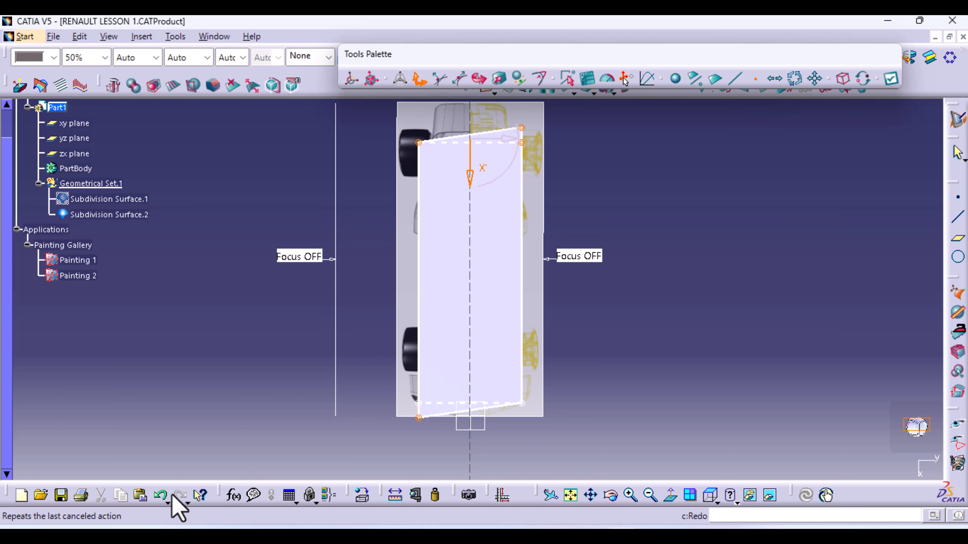
pyautogui.click(162, 496)
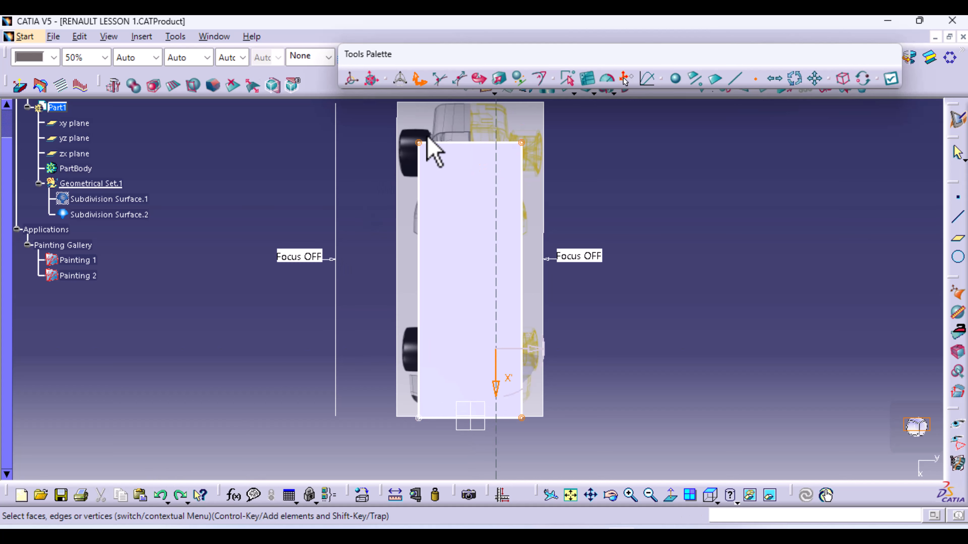
# Step: Move the vertices at the box's rear end along X towards the rear edge of the top-view image
pyautogui.moveTo(396, 120); pyautogui.dragTo(596, 188)
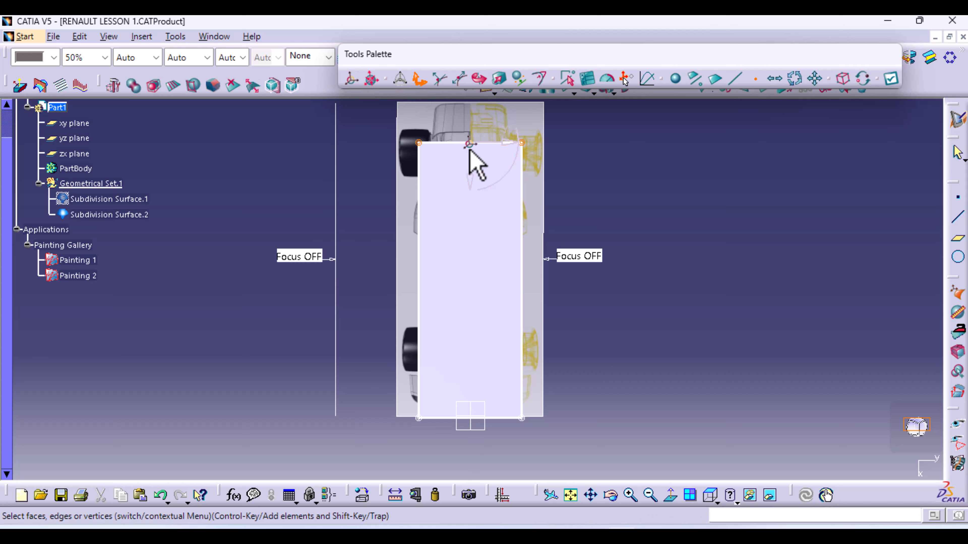
pyautogui.moveTo(470, 186); pyautogui.dragTo(467, 164)
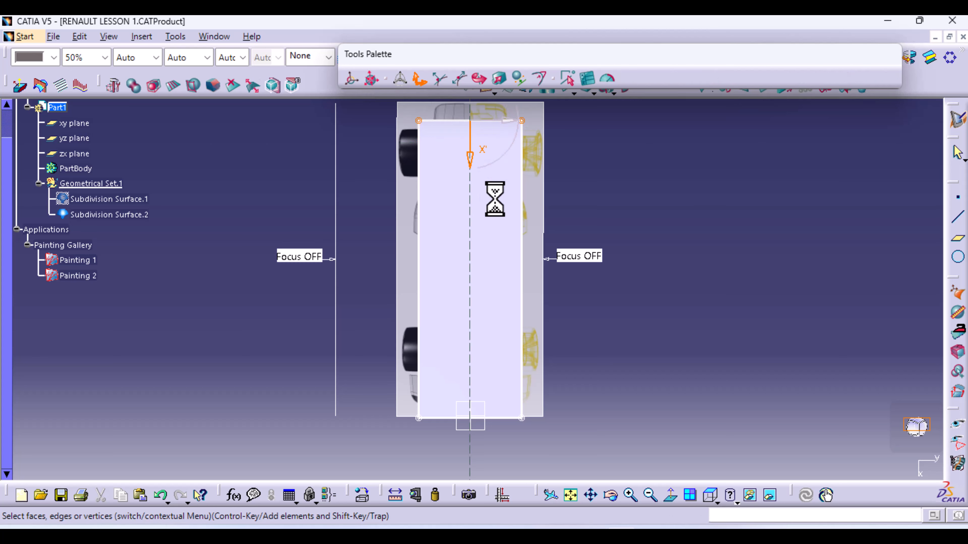
# Step: In the side view, raise the whole box along Z until its base sits near the underside of the car body
pyautogui.click(717, 504)
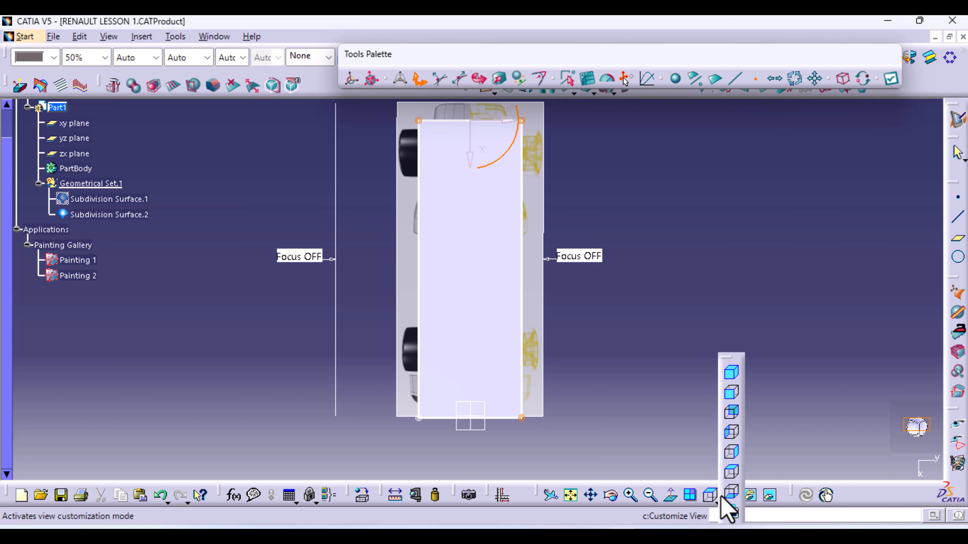
pyautogui.click(732, 454)
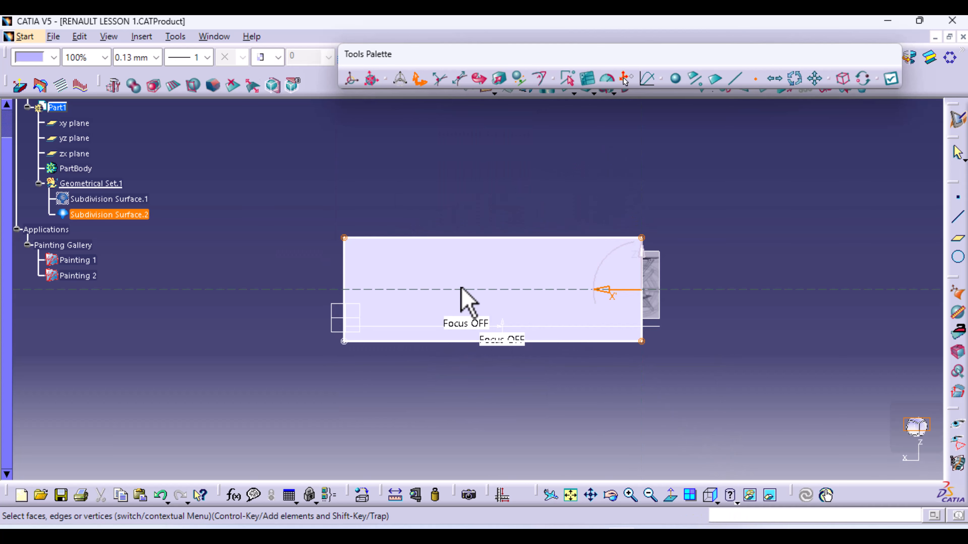
pyautogui.click(845, 95)
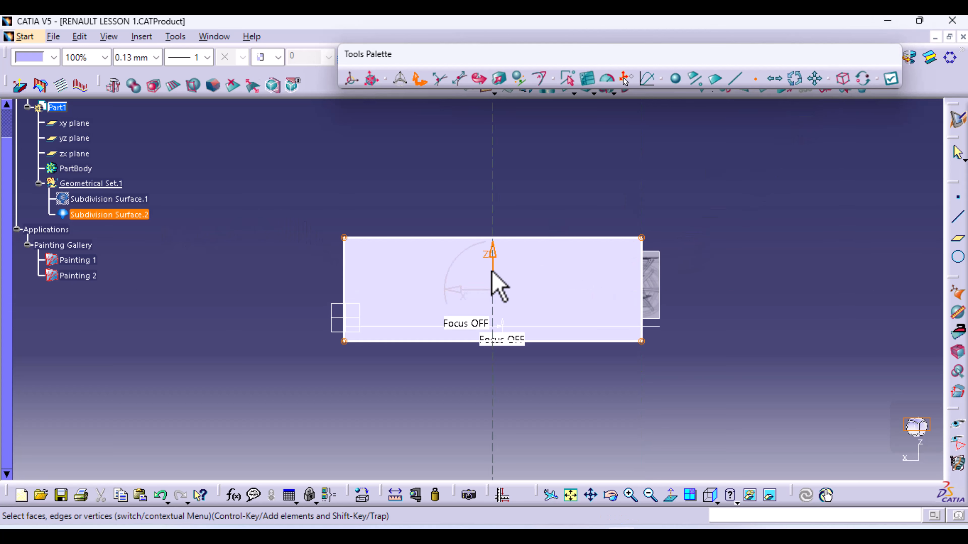
pyautogui.moveTo(495, 264); pyautogui.dragTo(491, 221)
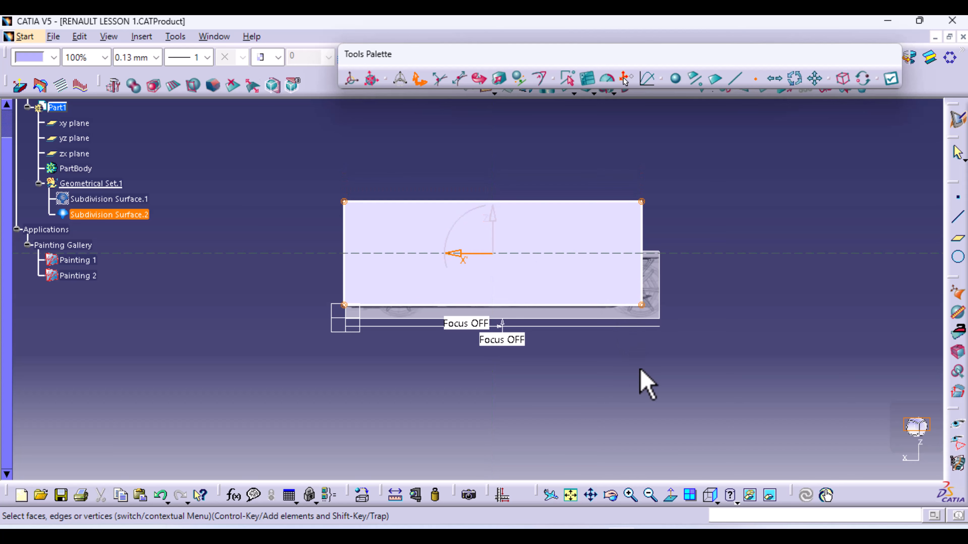
# Step: Move only the rear-end vertices of the box along X to just short of the side-view image's rear edge
pyautogui.moveTo(642, 381); pyautogui.dragTo(403, 281, button='middle')
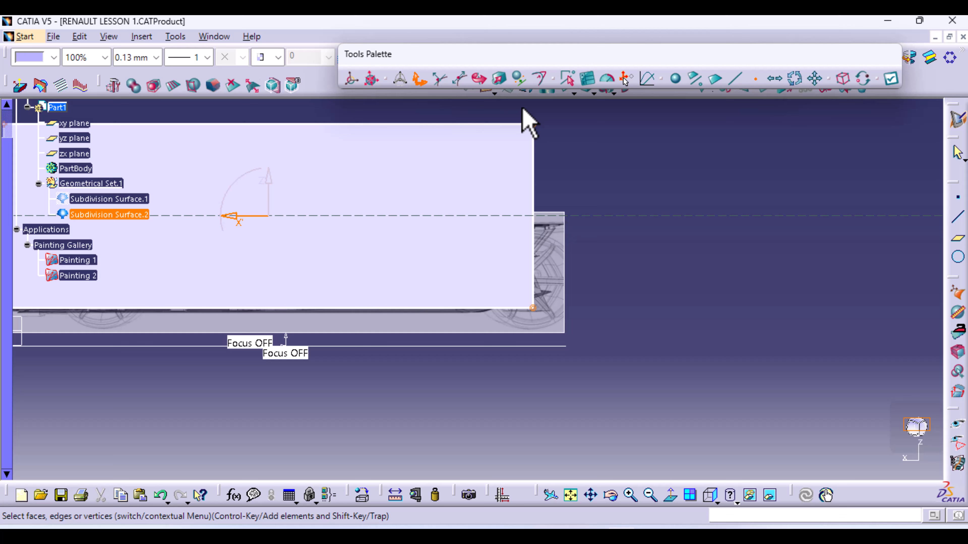
pyautogui.click(566, 328)
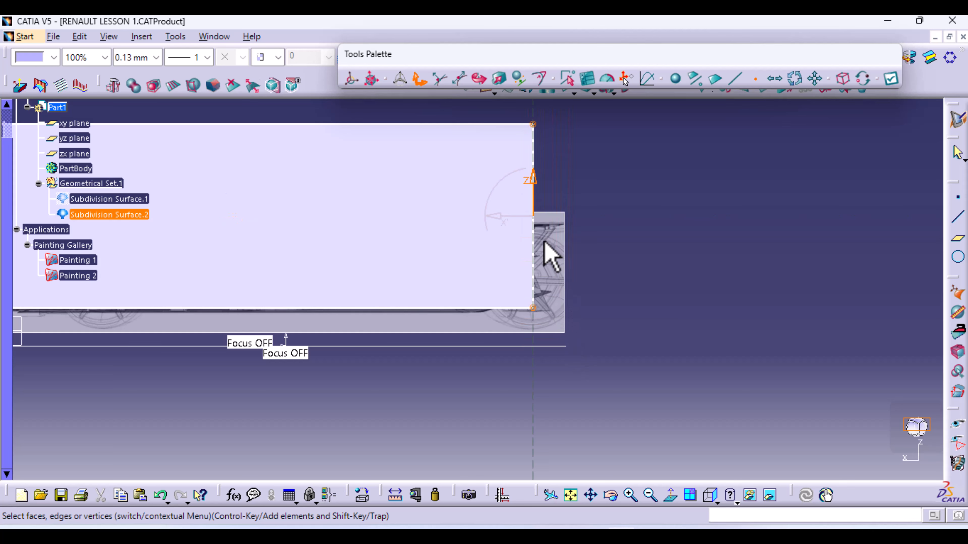
pyautogui.moveTo(507, 216); pyautogui.dragTo(521, 217)
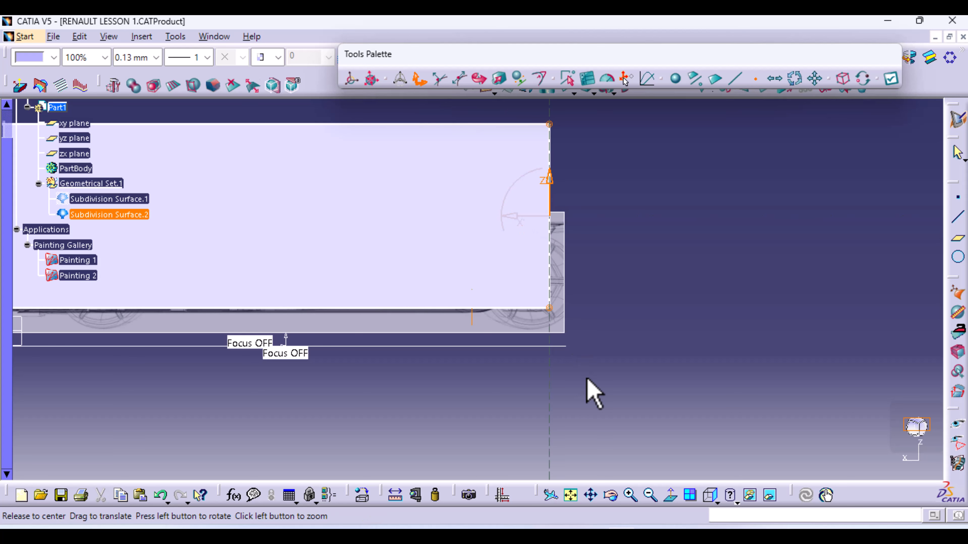
pyautogui.moveTo(588, 389); pyautogui.dragTo(575, 320, button='middle')
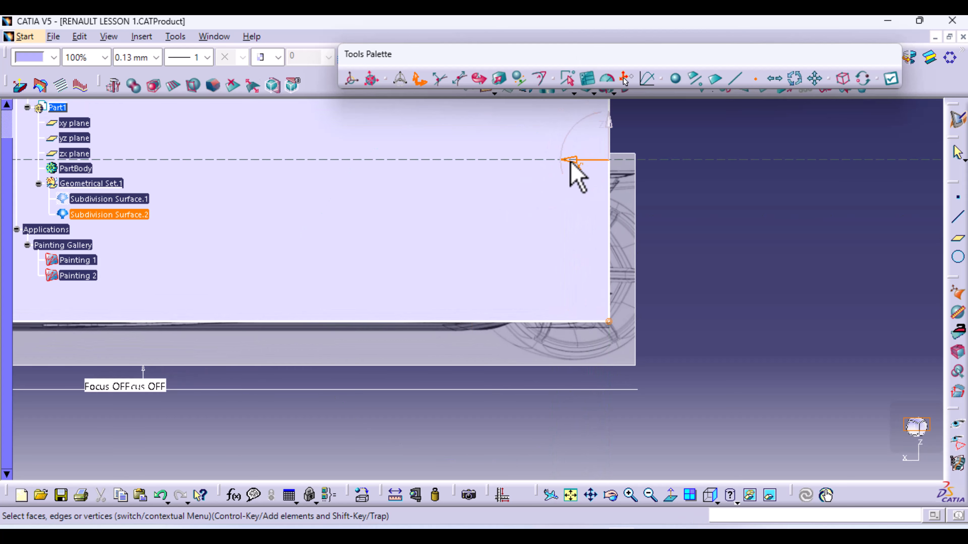
pyautogui.moveTo(577, 173); pyautogui.dragTo(478, 167)
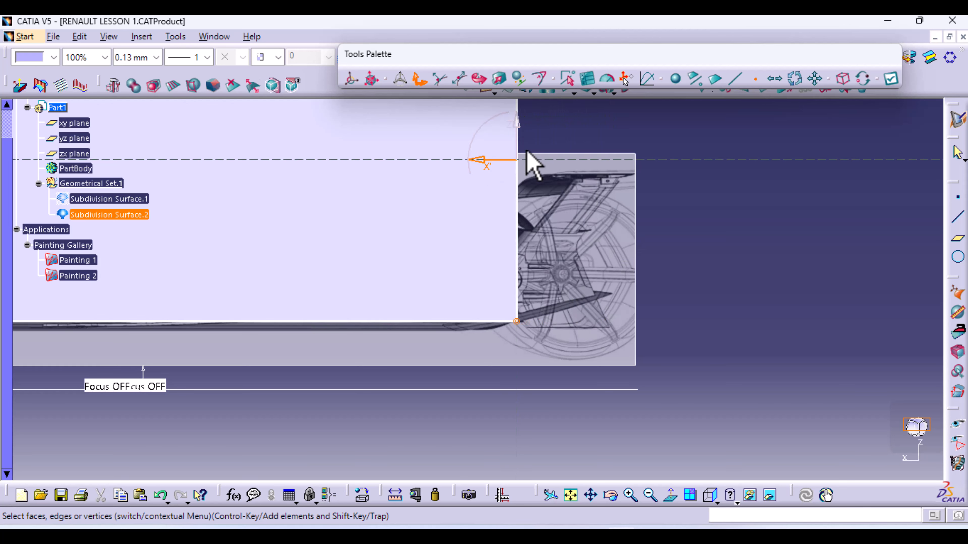
pyautogui.moveTo(479, 157); pyautogui.dragTo(574, 179)
pyautogui.moveTo(576, 185); pyautogui.dragTo(730, 264, button='middle')
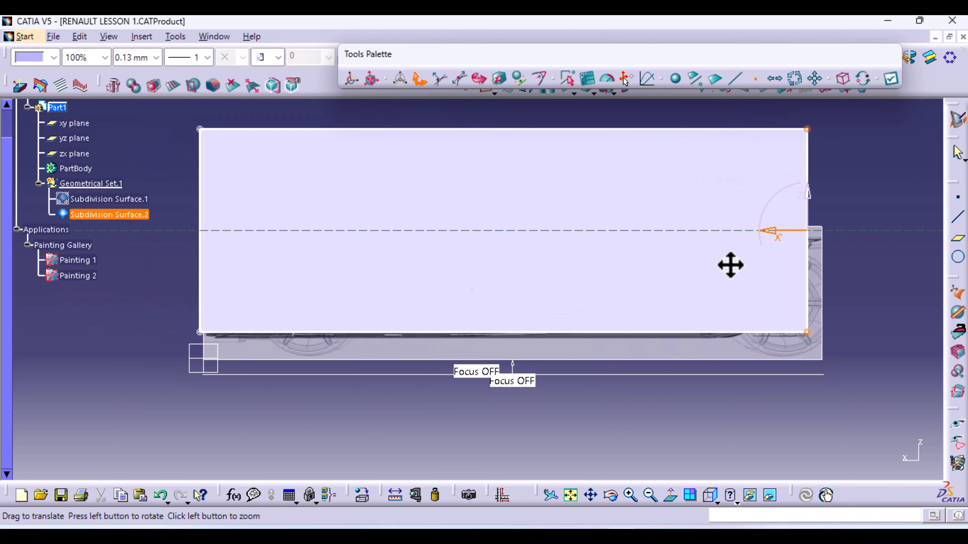
# Step: Select all vertices of the box and lower it slightly along Z, just below the car's floor line
pyautogui.click(842, 78)
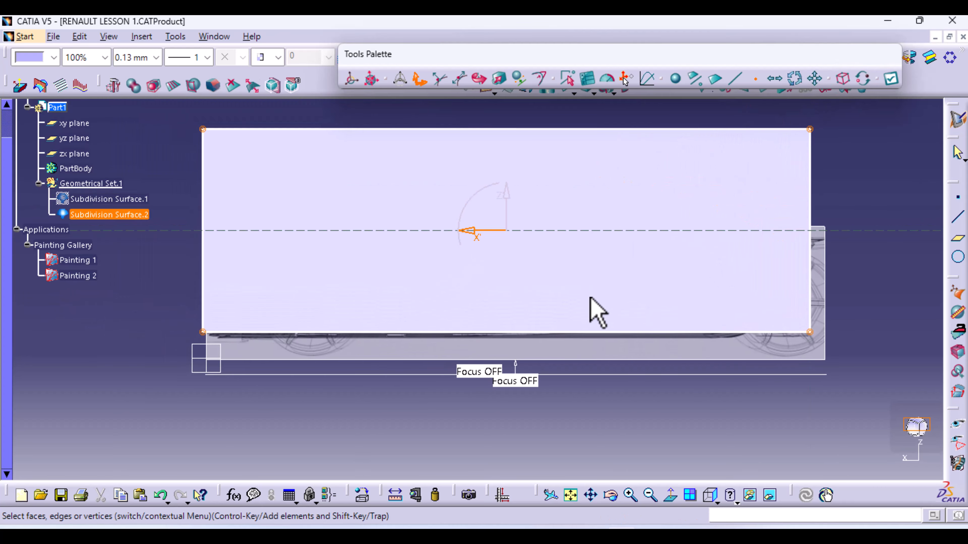
pyautogui.keyDown('ctrl'); pyautogui.moveTo(594, 309); pyautogui.dragTo(542, 271, button='middle'); pyautogui.keyUp('ctrl')
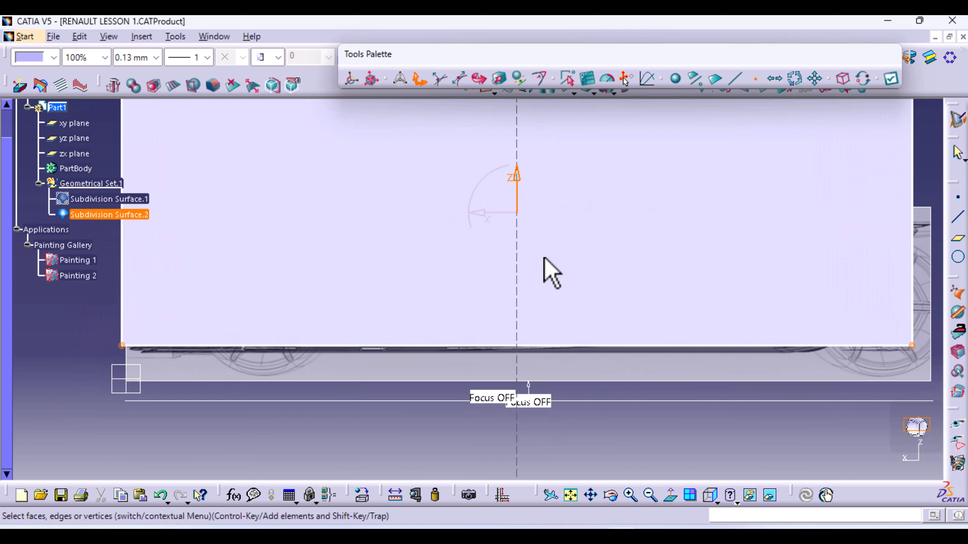
pyautogui.moveTo(519, 171)
pyautogui.mouseDown()
pyautogui.moveTo(522, 183)
pyautogui.moveTo(529, 165)
pyautogui.moveTo(524, 183)
pyautogui.mouseUp()
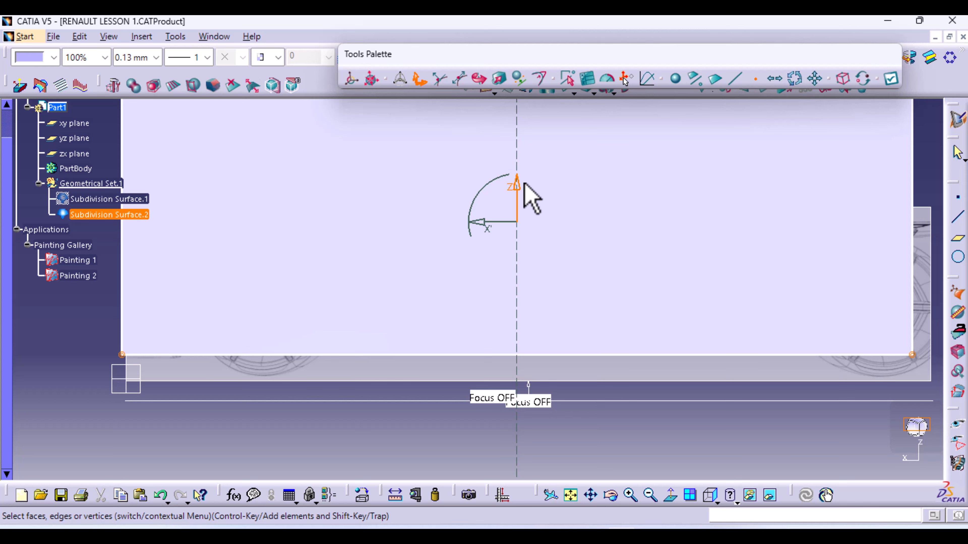
# Step: Move the box's upper vertices along Z to leave a low slab reaching just below the car's nose tip, and apply the modification
pyautogui.moveTo(603, 213); pyautogui.dragTo(603, 285, button='middle')
pyautogui.click(603, 214)
pyautogui.keyDown('shift'); pyautogui.moveTo(263, 160); pyautogui.dragTo(741, 244); pyautogui.keyUp('shift')
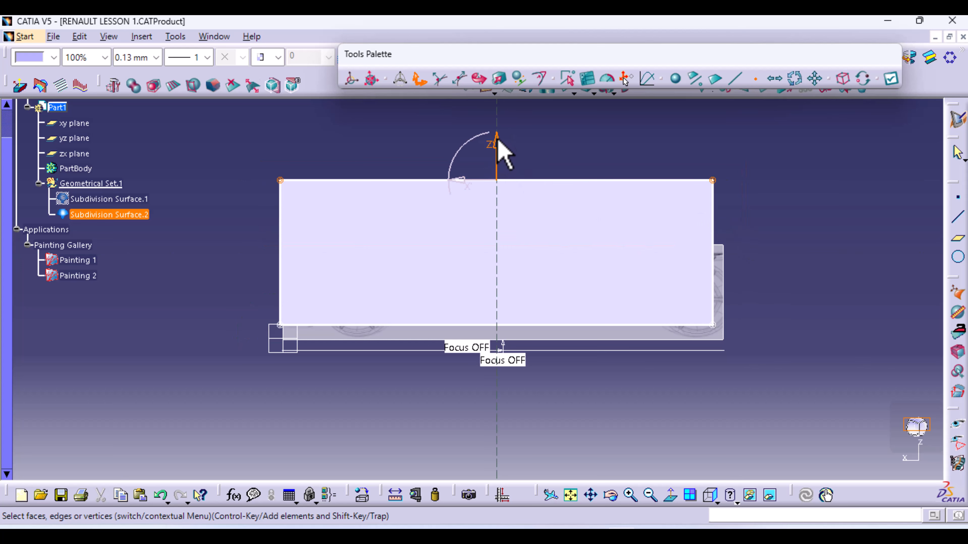
pyautogui.moveTo(498, 138); pyautogui.dragTo(494, 292)
pyautogui.click(367, 299)
pyautogui.moveTo(366, 297); pyautogui.dragTo(362, 223, button='middle')
pyautogui.moveTo(366, 260); pyautogui.dragTo(487, 231, button='middle')
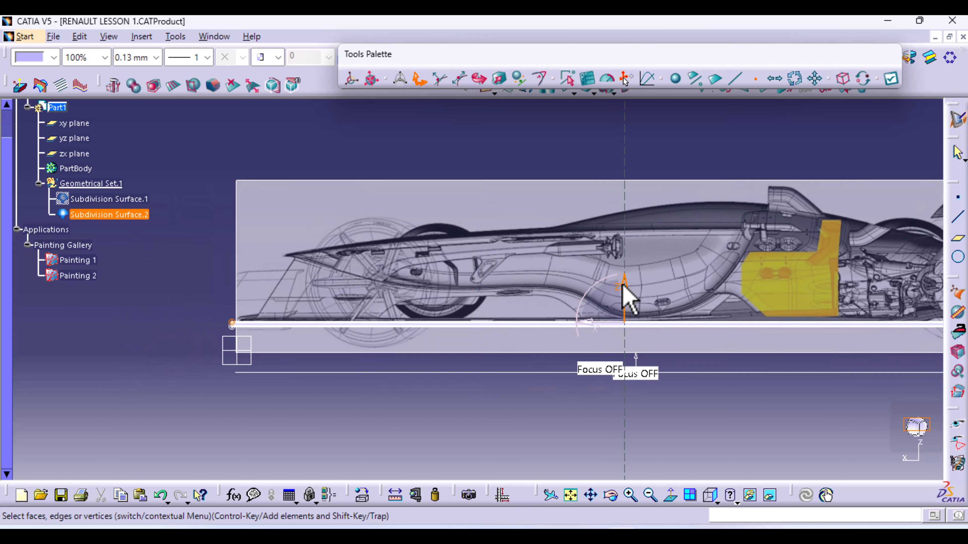
pyautogui.moveTo(626, 286)
pyautogui.mouseDown()
pyautogui.moveTo(637, 223)
pyautogui.moveTo(625, 280)
pyautogui.moveTo(633, 237)
pyautogui.moveTo(637, 281)
pyautogui.moveTo(486, 292)
pyautogui.mouseUp()
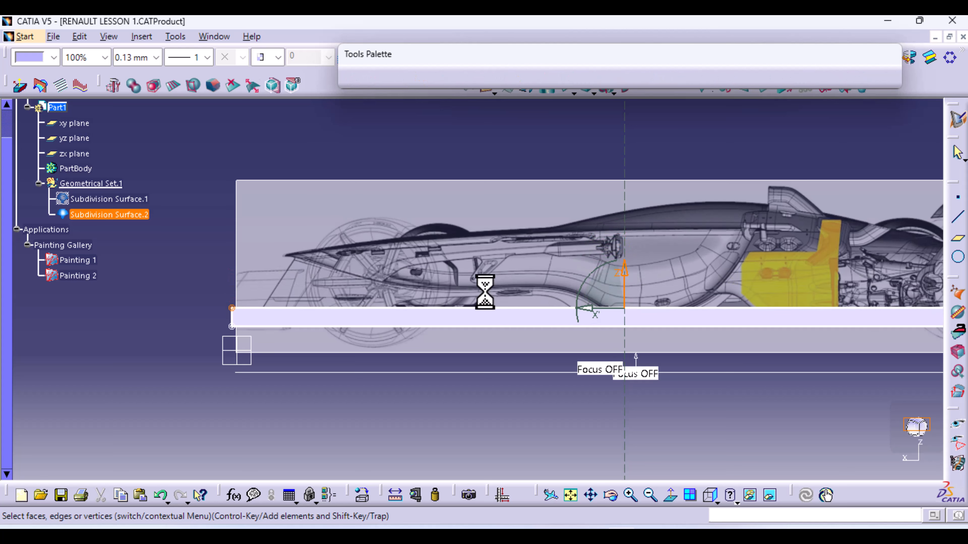
pyautogui.moveTo(634, 272)
pyautogui.mouseDown()
pyautogui.moveTo(633, 234)
pyautogui.moveTo(627, 255)
pyautogui.moveTo(595, 244)
pyautogui.moveTo(637, 249)
pyautogui.mouseUp()
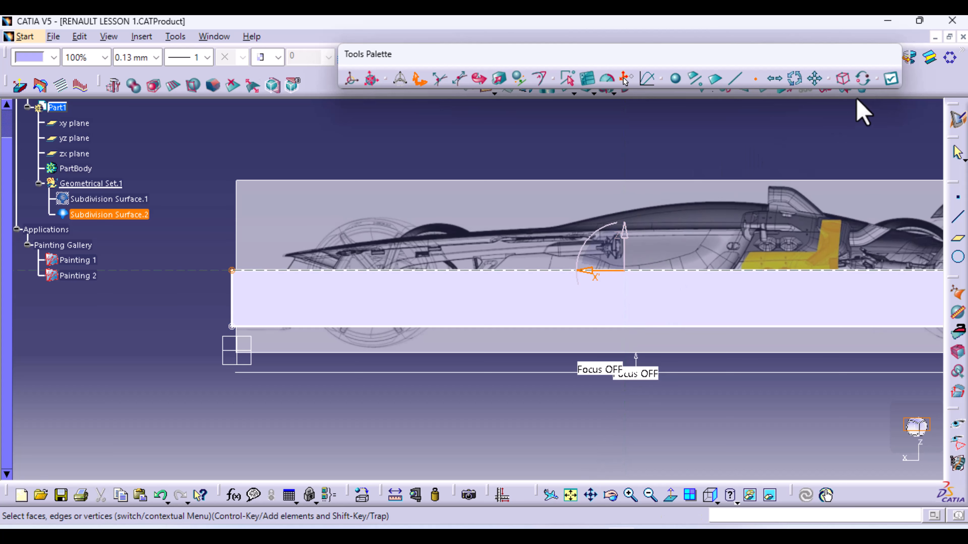
pyautogui.click(890, 78)
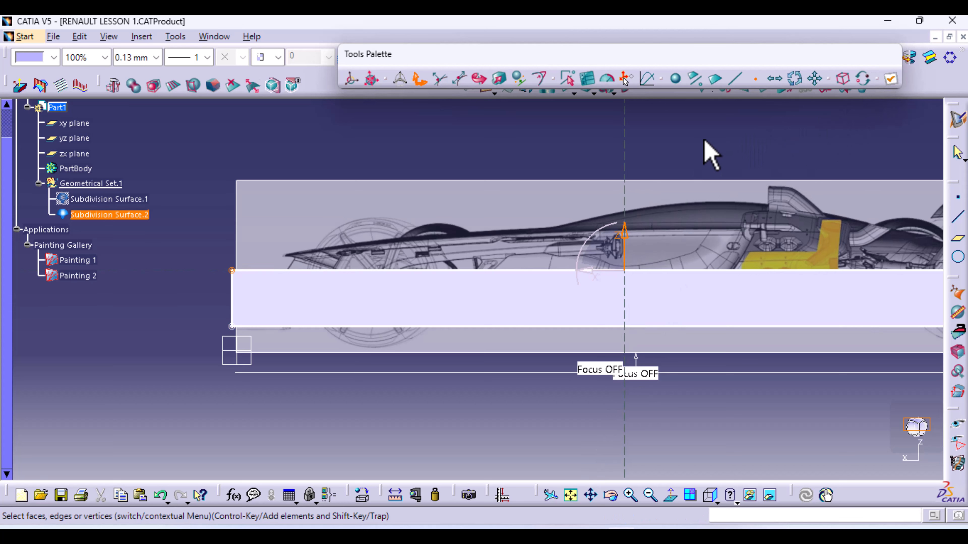
# Step: Cut the box lengthwise with Face Cutting on its front upper edge, using 7 sections across the width
pyautogui.moveTo(711, 155); pyautogui.dragTo(302, 253, button='middle')
pyautogui.click(173, 87)
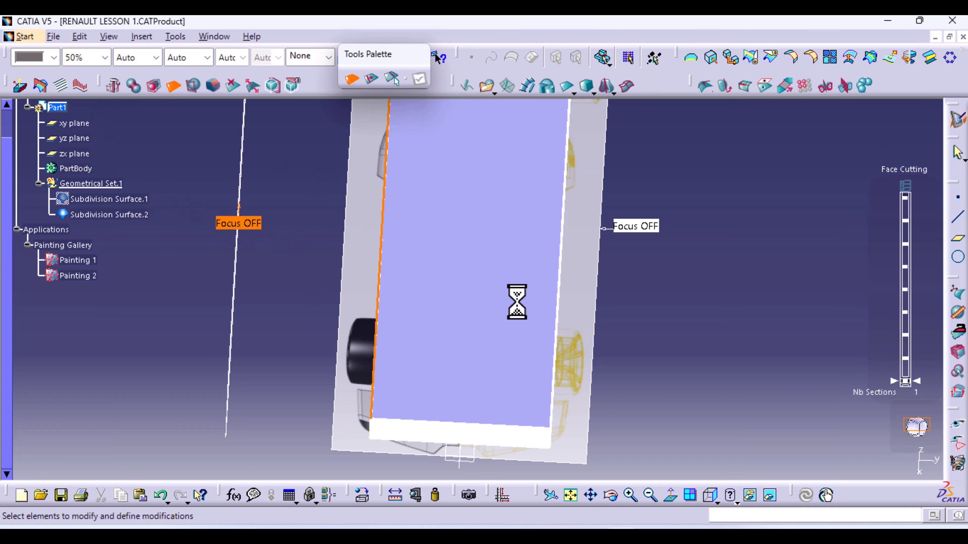
pyautogui.click(427, 422)
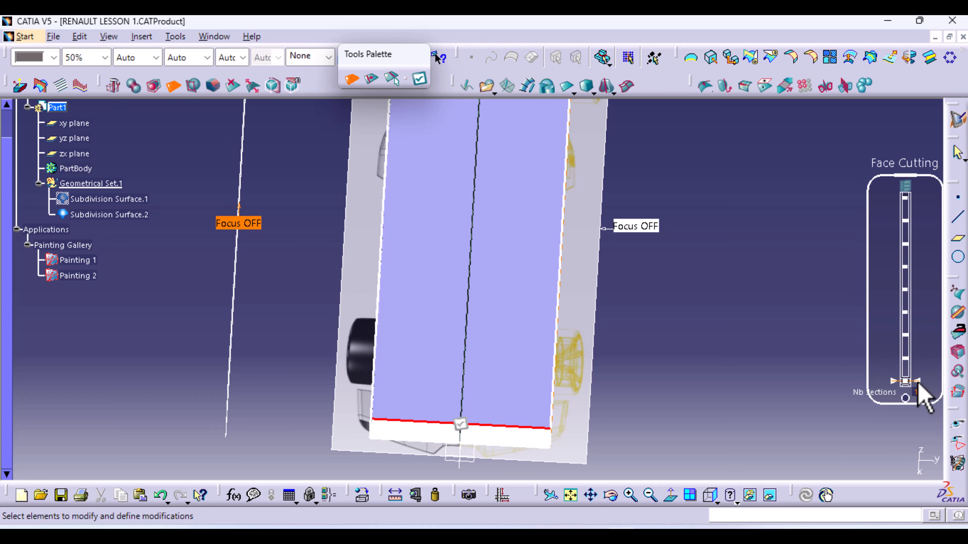
pyautogui.moveTo(925, 388); pyautogui.dragTo(930, 234)
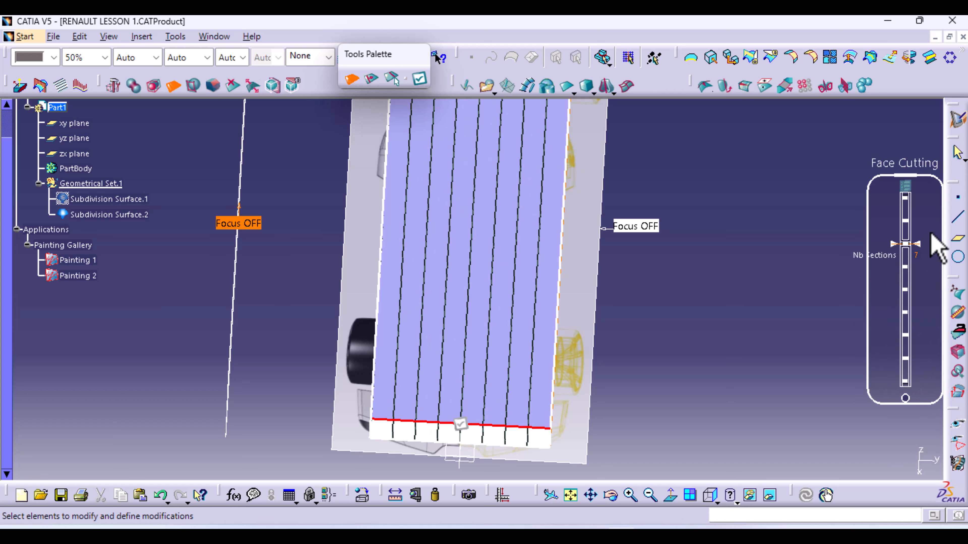
pyautogui.click(460, 424)
# Step: Cut the box with Face Cutting on its front vertical edge, using 3 sections over the height
pyautogui.moveTo(628, 375); pyautogui.dragTo(475, 340, button='middle')
pyautogui.click(357, 328)
pyautogui.moveTo(905, 244); pyautogui.dragTo(905, 335)
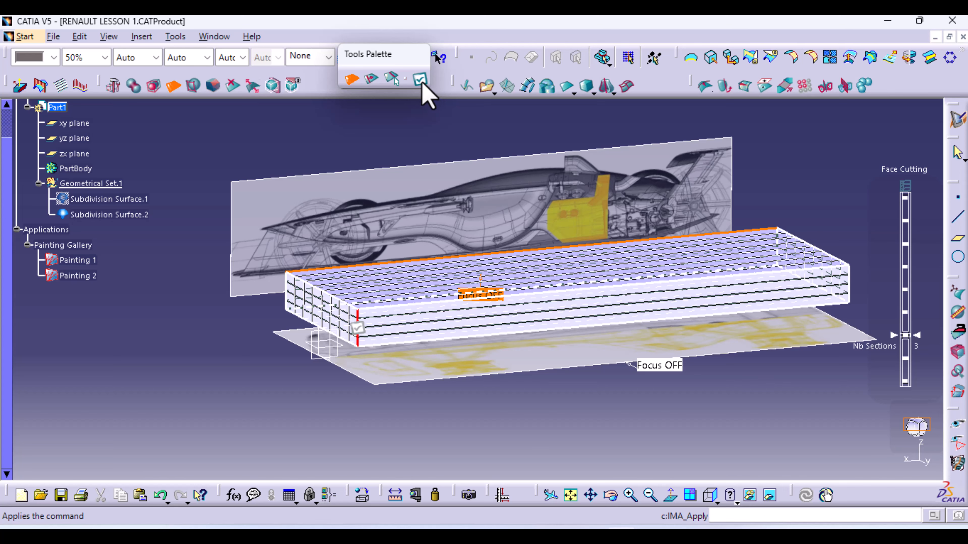
pyautogui.click(421, 81)
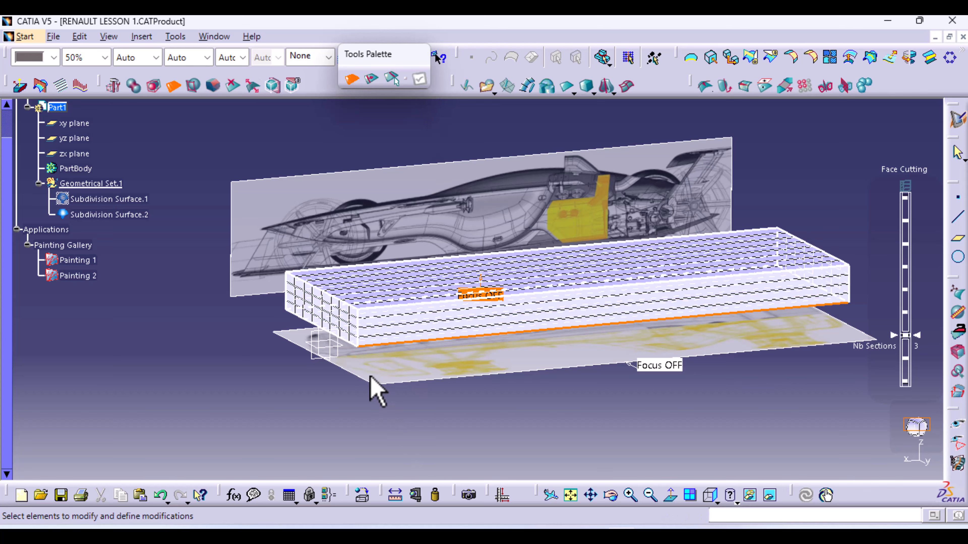
# Step: Cut the box crosswise with Face Cutting on its long lower edge, using 7 sections along the length
pyautogui.moveTo(370, 397); pyautogui.dragTo(376, 375, button='middle')
pyautogui.click(588, 331)
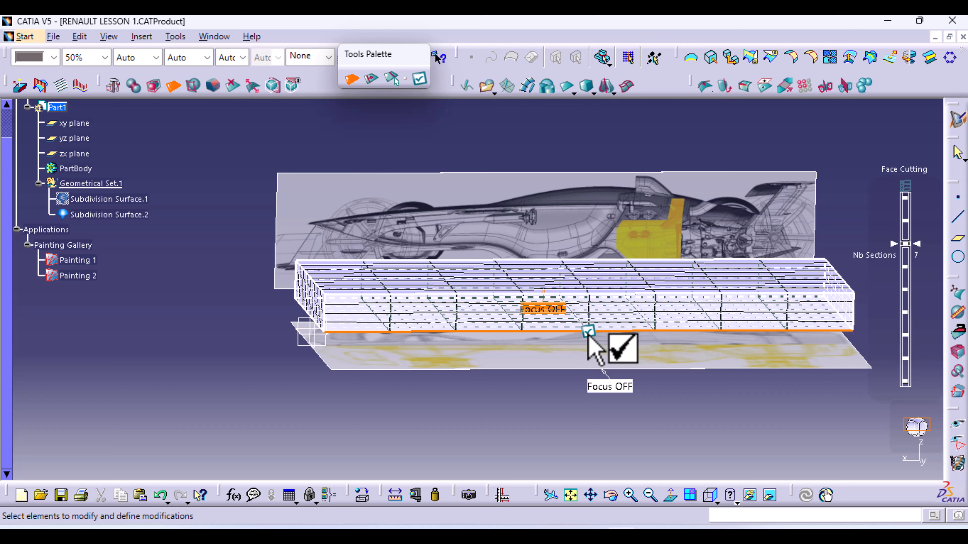
pyautogui.click(588, 332)
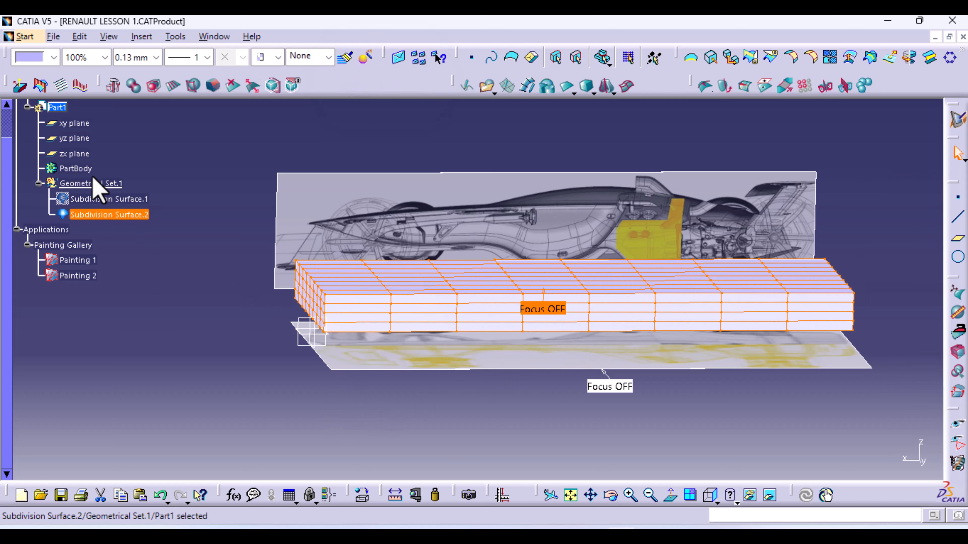
# Step: Set Subdivision Surface.2's colour to red and its transparency to 50%
pyautogui.click(54, 58)
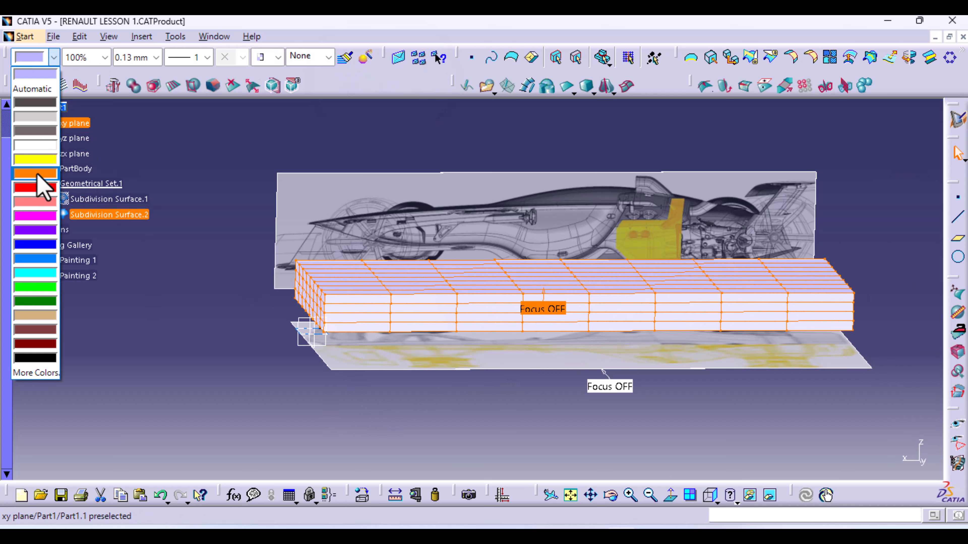
pyautogui.click(104, 58)
pyautogui.click(77, 95)
# Step: Open Subdivision Surface.2 for editing, select all its vertices and nudge the box along Y towards the blueprint's centre
pyautogui.doubleClick(109, 215)
pyautogui.click(575, 357)
pyautogui.click(774, 78)
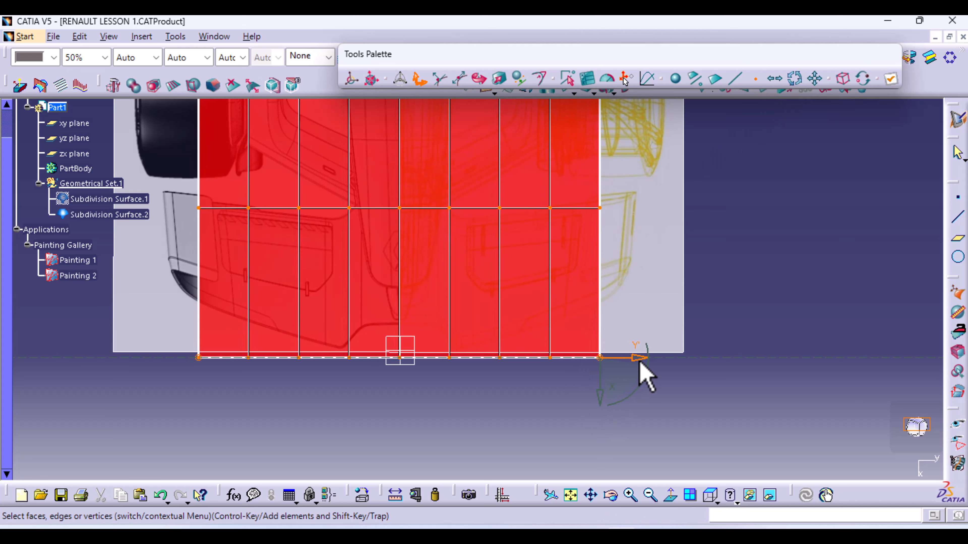
pyautogui.moveTo(639, 362); pyautogui.dragTo(640, 363)
# Step: Place the robot manipulator on the front-edge vertex beside the box's centre line
pyautogui.click(352, 78)
pyautogui.moveTo(460, 404); pyautogui.dragTo(497, 328, button='middle')
pyautogui.keyDown('ctrl'); pyautogui.moveTo(496, 381); pyautogui.dragTo(497, 321, button='middle'); pyautogui.keyUp('ctrl')
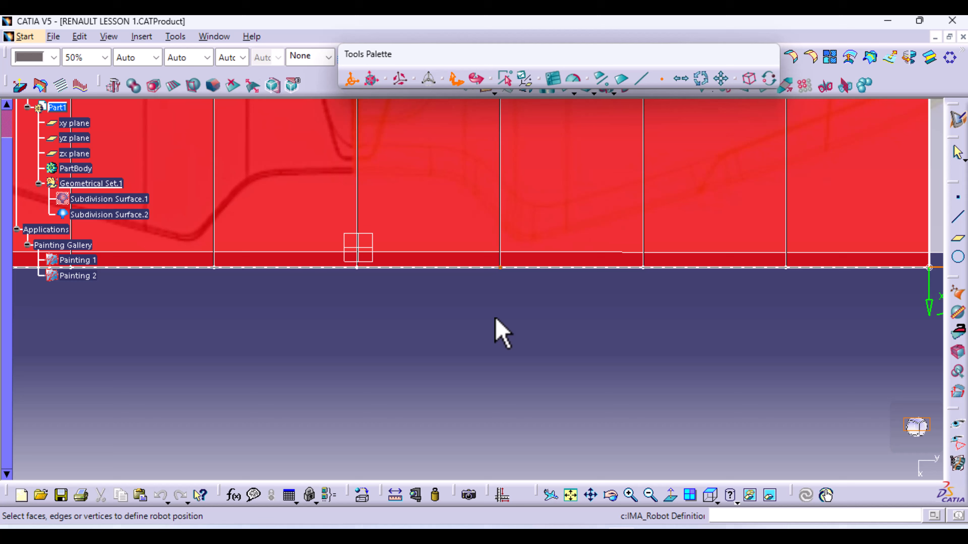
pyautogui.click(500, 268)
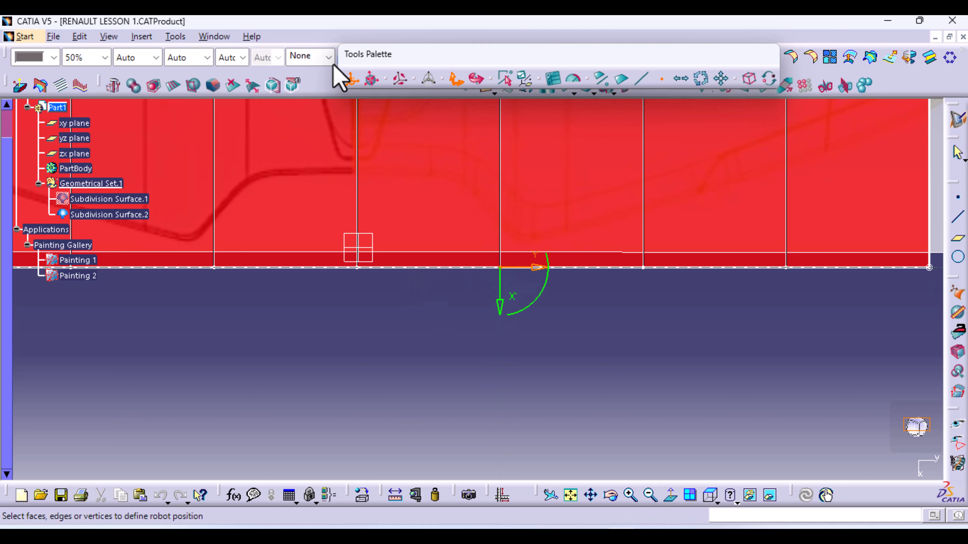
pyautogui.click(352, 79)
# Step: Translate the whole box along Y until its centre edge lines up with the origin planes, and apply the modification
pyautogui.click(842, 78)
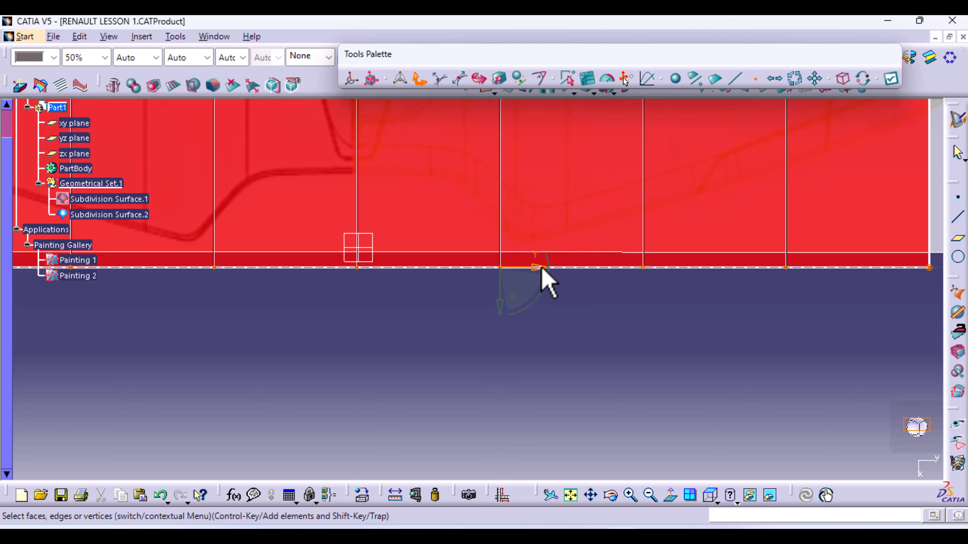
pyautogui.moveTo(541, 268); pyautogui.dragTo(541, 268)
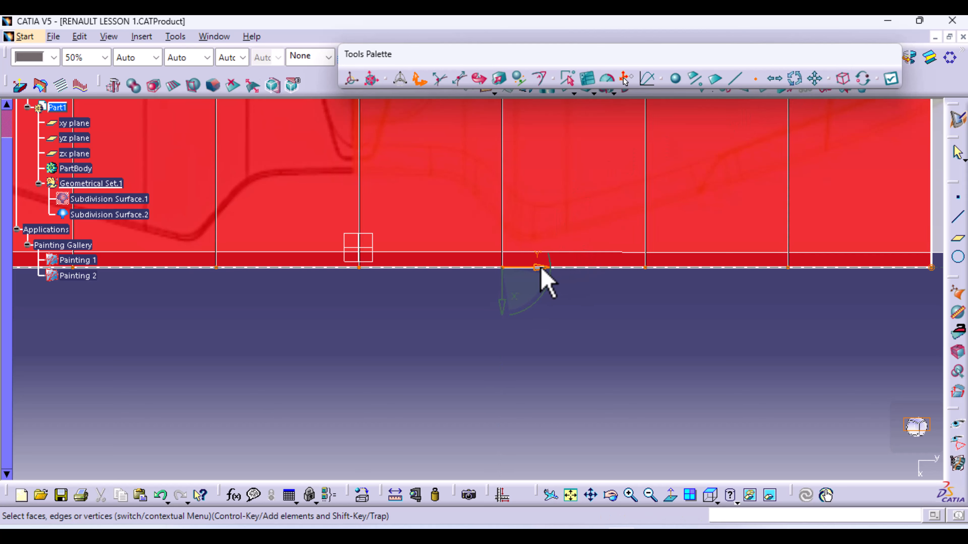
pyautogui.click(891, 86)
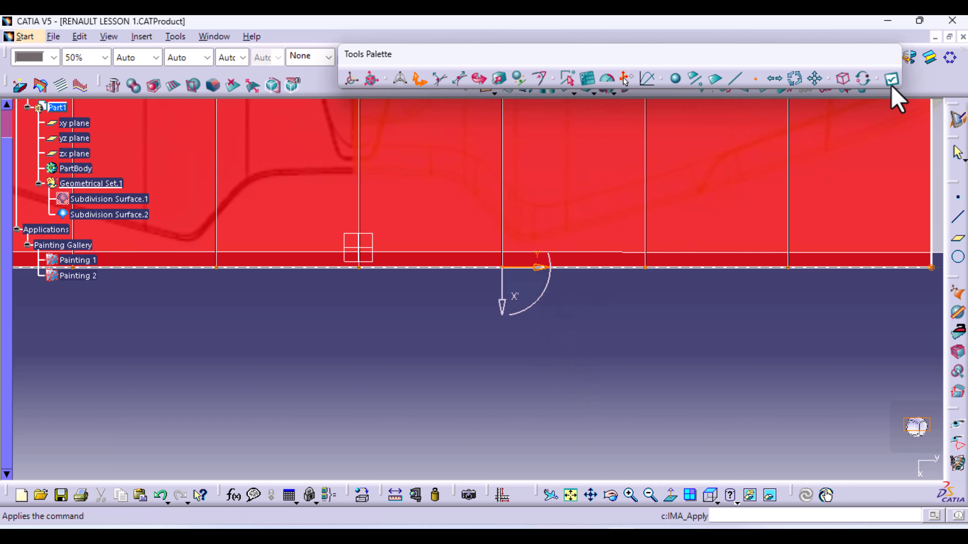
# Step: Centre the robot on the box and widen the whole box along Y to about 1963 mm with Affinity
pyautogui.moveTo(577, 174); pyautogui.dragTo(557, 278, button='middle')
pyautogui.click(371, 80)
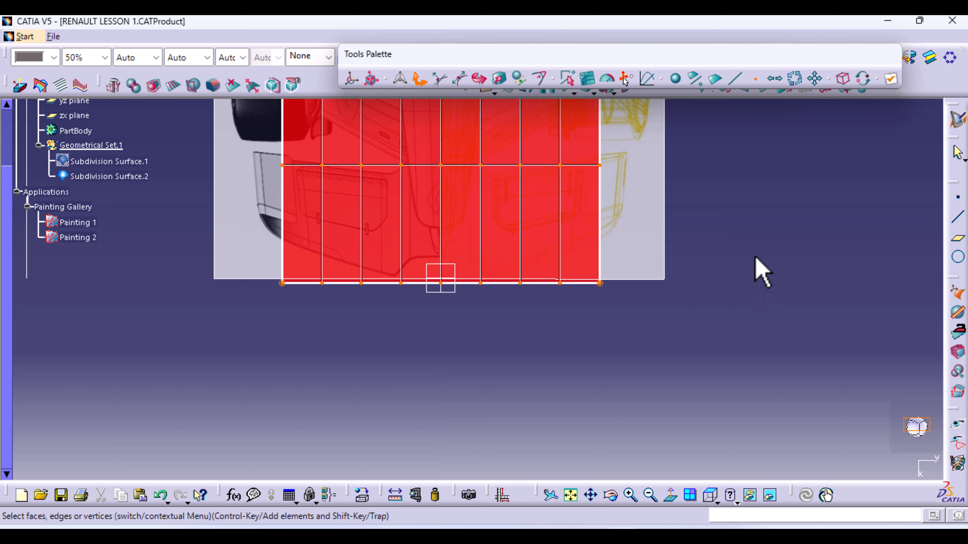
pyautogui.moveTo(755, 259); pyautogui.dragTo(715, 279, button='middle')
pyautogui.click(499, 79)
pyautogui.moveTo(536, 239); pyautogui.dragTo(543, 239)
# Step: Narrow the four rearmost vertex rows along Y to about 1790 mm, and the three rearmost to about 1478 mm
pyautogui.moveTo(691, 291); pyautogui.dragTo(691, 214, button='middle')
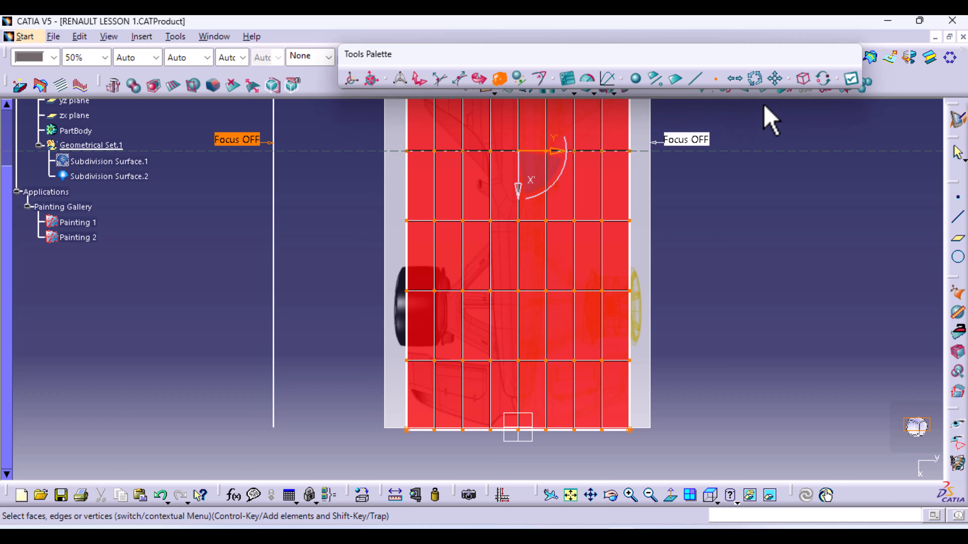
pyautogui.moveTo(751, 229); pyautogui.dragTo(745, 526, button='middle')
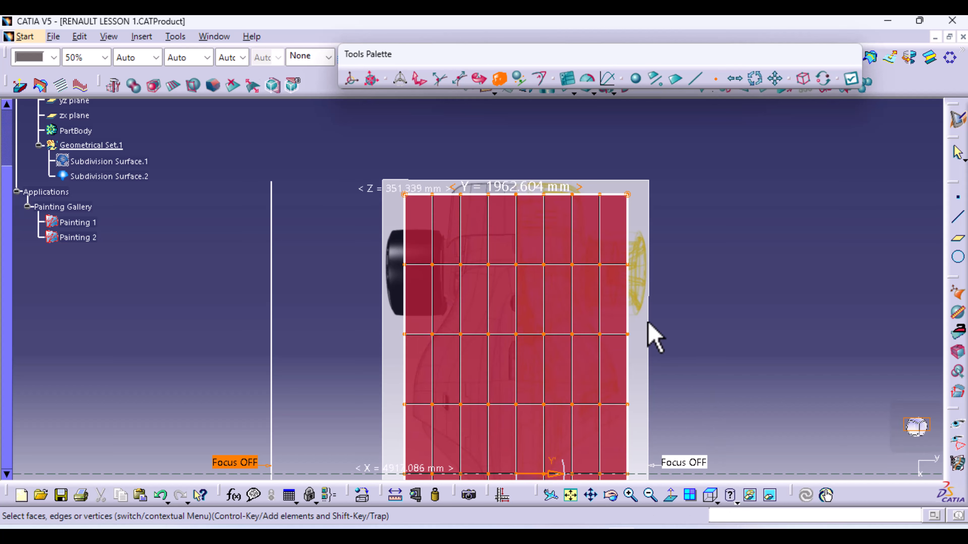
pyautogui.moveTo(647, 321); pyautogui.dragTo(650, 236, button='middle')
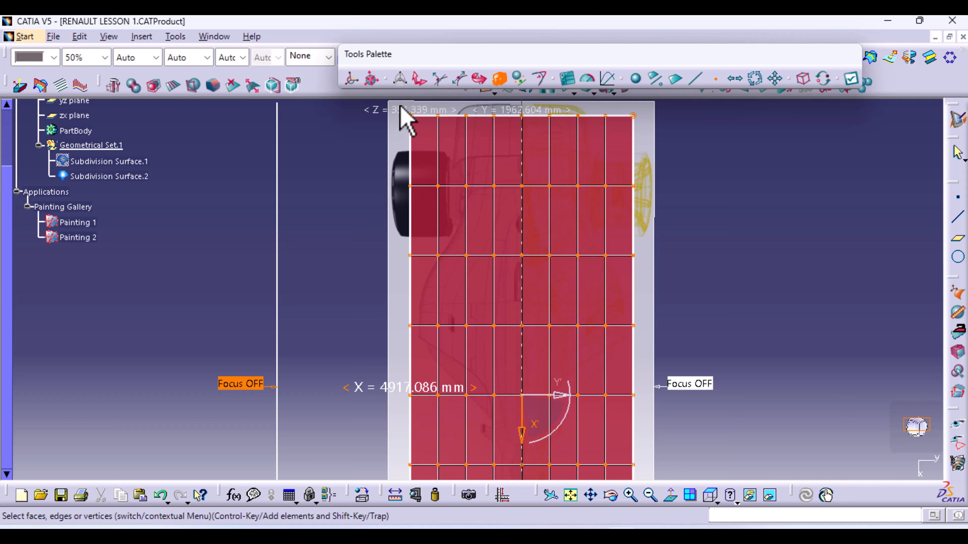
pyautogui.moveTo(399, 106); pyautogui.dragTo(662, 343)
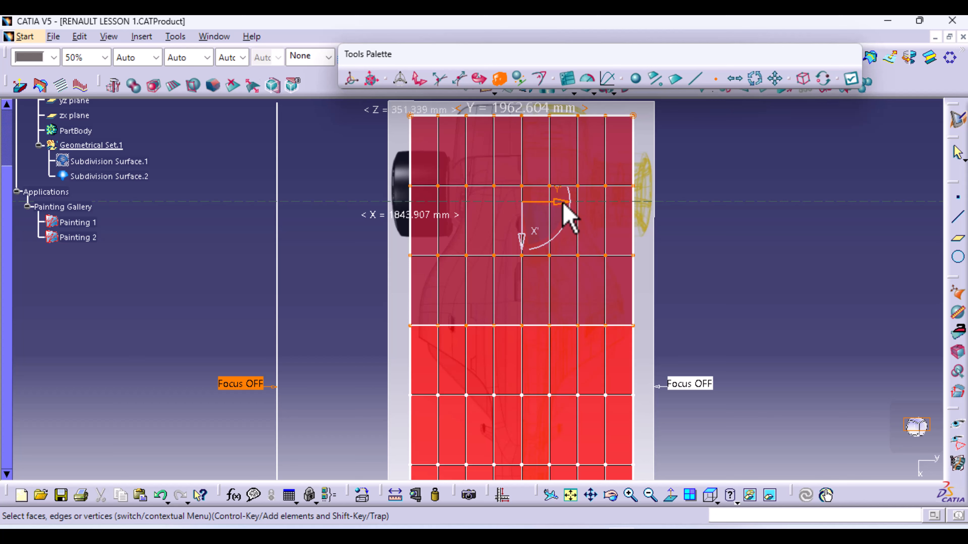
pyautogui.moveTo(563, 206); pyautogui.dragTo(560, 208)
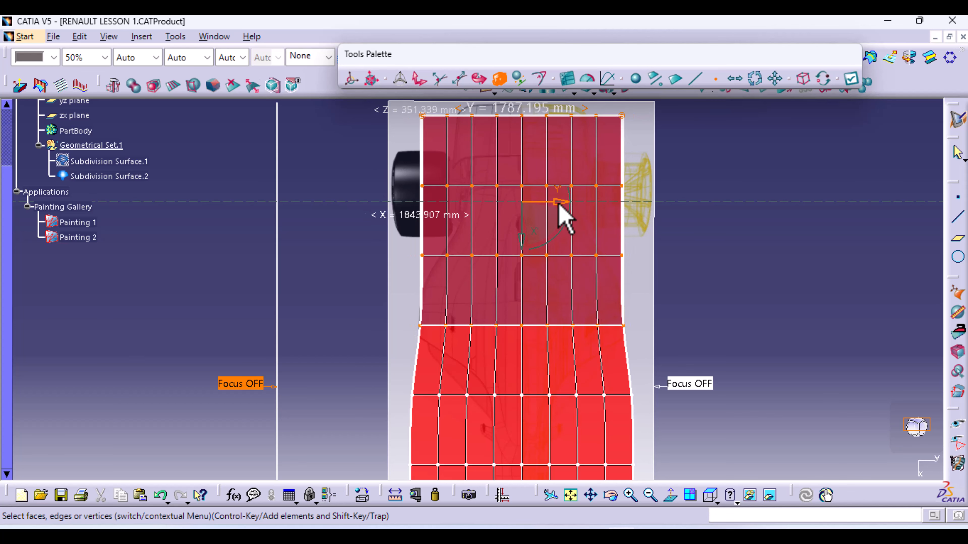
pyautogui.moveTo(559, 206); pyautogui.dragTo(560, 206)
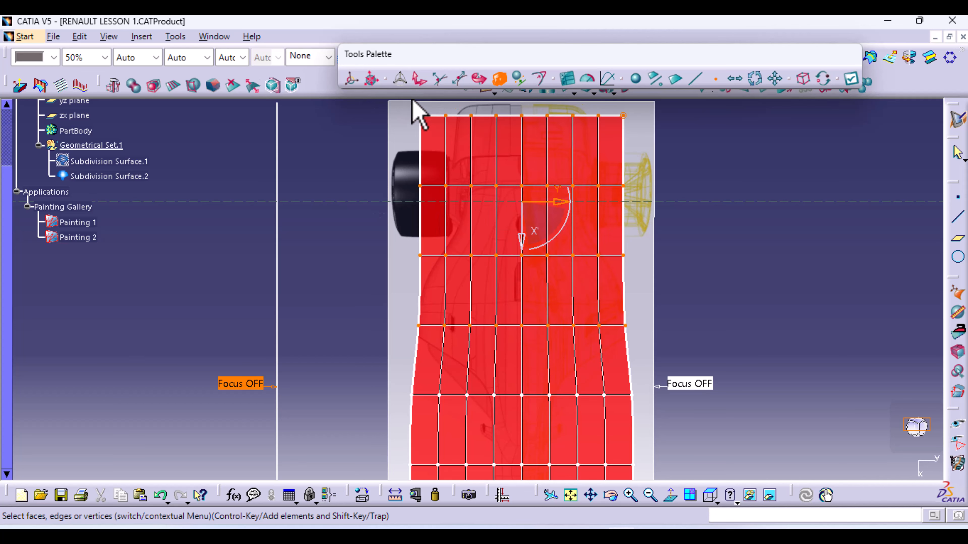
pyautogui.moveTo(411, 101); pyautogui.dragTo(688, 271)
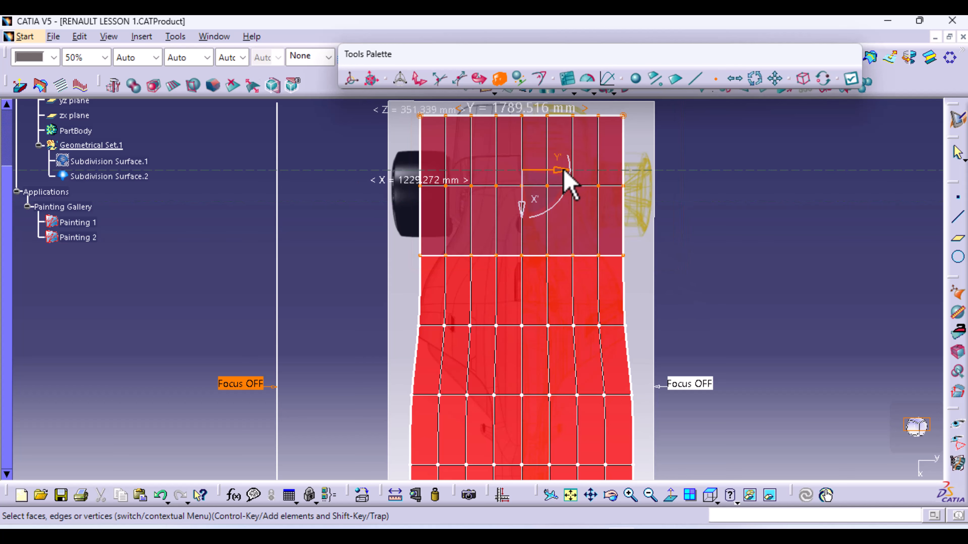
pyautogui.moveTo(562, 171); pyautogui.dragTo(555, 173)
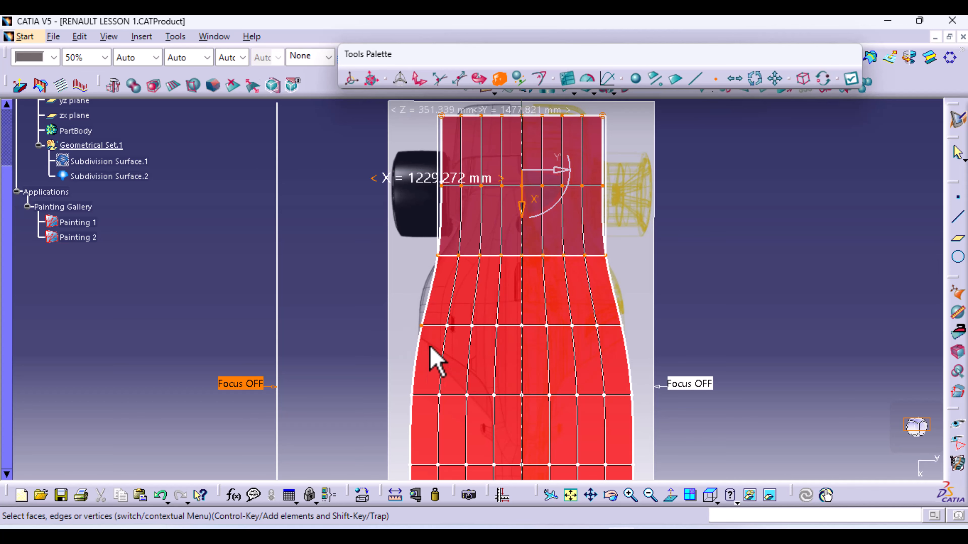
# Step: Narrow the fifth vertex row from the rear along Y to about 1626 mm to follow the sidepod outline
pyautogui.keyDown('ctrl'); pyautogui.moveTo(432, 381); pyautogui.dragTo(423, 263, button='middle'); pyautogui.keyUp('ctrl')
pyautogui.moveTo(382, 389); pyautogui.dragTo(442, 235, button='middle')
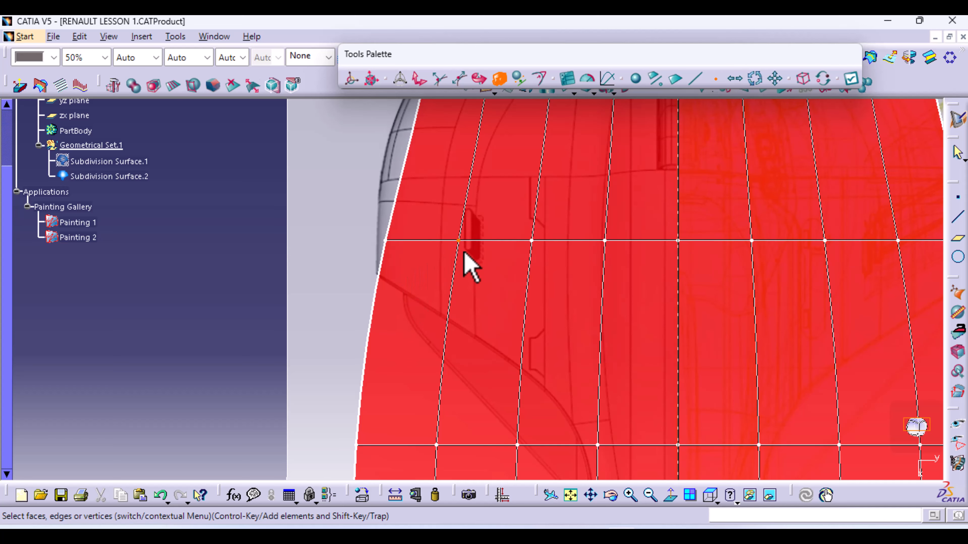
pyautogui.moveTo(464, 254); pyautogui.dragTo(436, 403, button='middle')
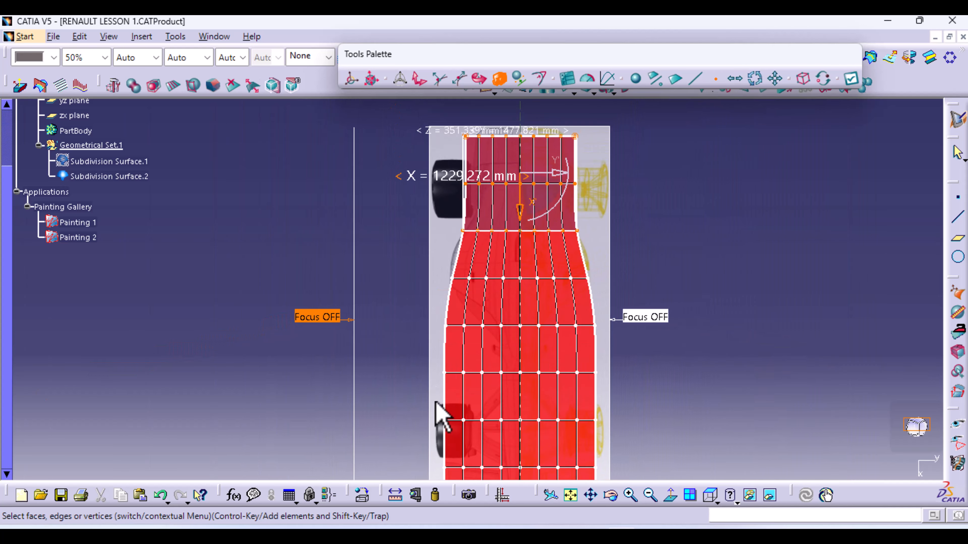
pyautogui.moveTo(504, 281); pyautogui.dragTo(356, 287, button='middle')
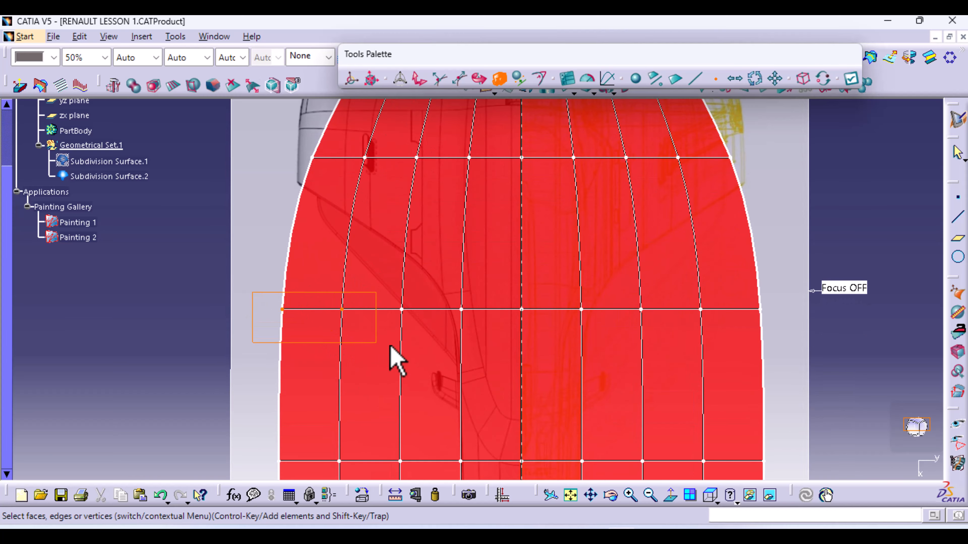
pyautogui.click(787, 345)
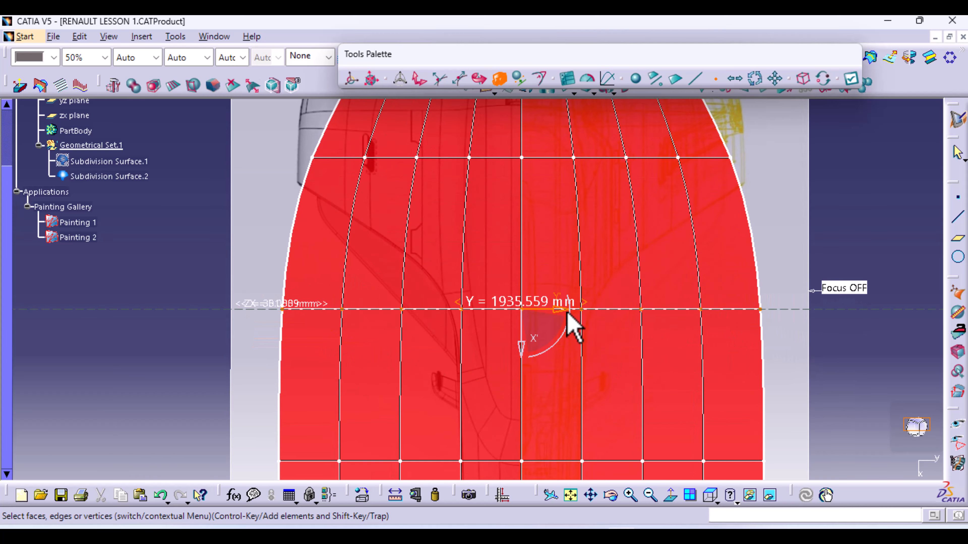
pyautogui.moveTo(572, 323)
pyautogui.mouseDown()
pyautogui.moveTo(566, 312)
pyautogui.moveTo(557, 318)
pyautogui.mouseUp()
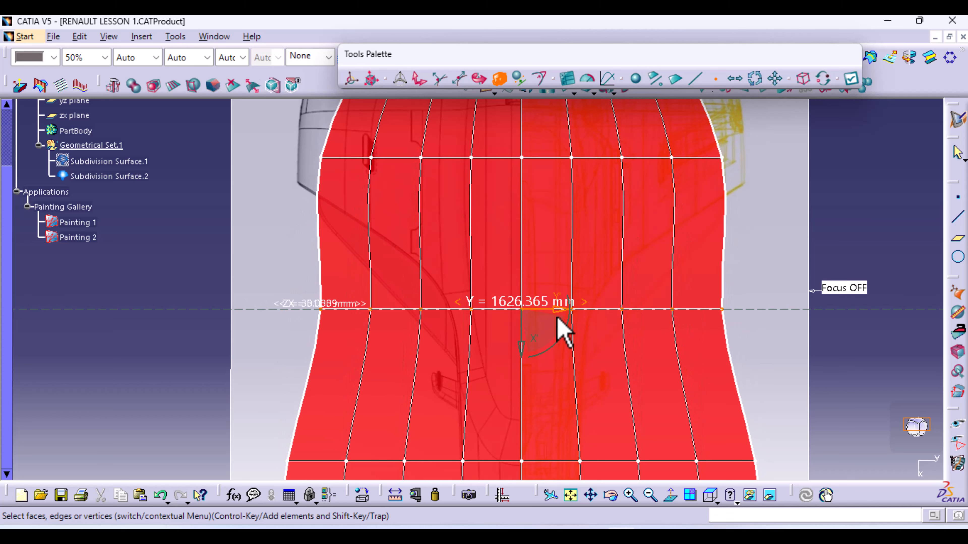
# Step: Use loop edge selection and the Weight tool on the side edges, and sharpen the crosswise loop one section behind the front
pyautogui.moveTo(570, 277); pyautogui.dragTo(542, 285, button='middle')
pyautogui.moveTo(544, 415); pyautogui.dragTo(539, 218, button='middle')
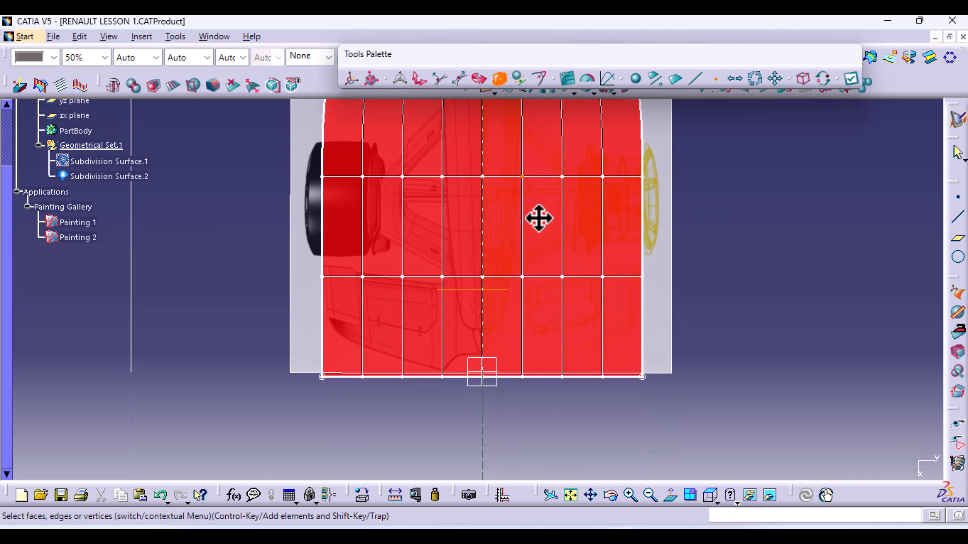
pyautogui.moveTo(539, 218)
pyautogui.mouseDown(button='middle')
pyautogui.moveTo(536, 268)
pyautogui.moveTo(537, 224)
pyautogui.mouseUp(button='middle')
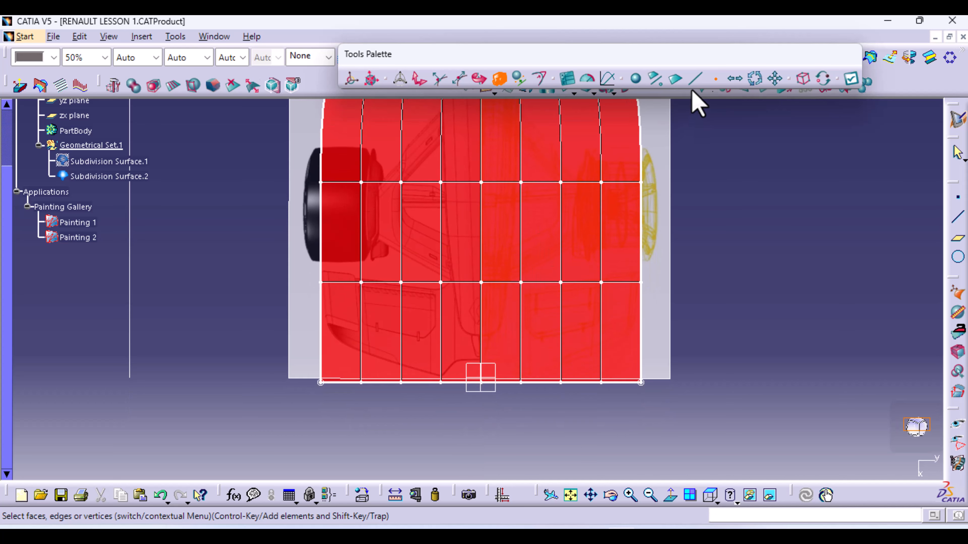
pyautogui.click(696, 80)
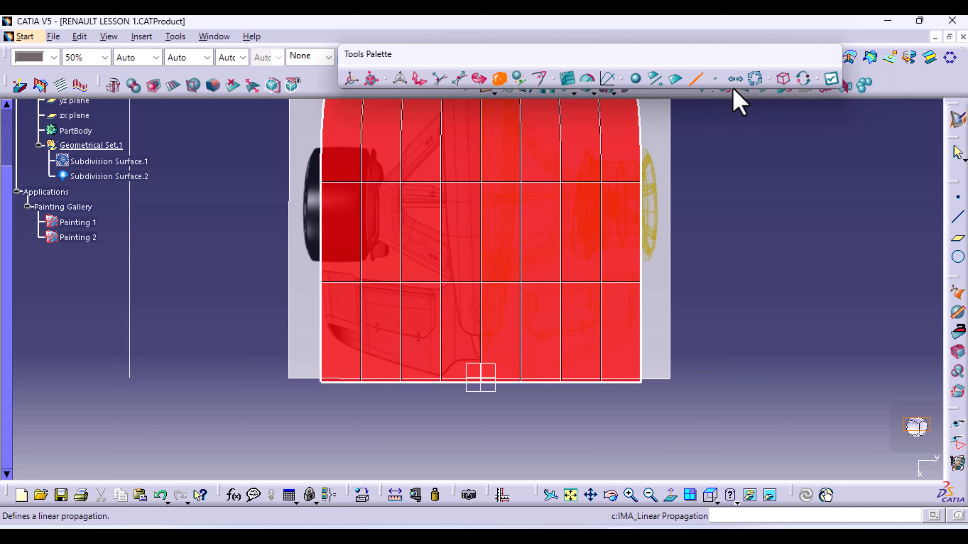
pyautogui.click(757, 80)
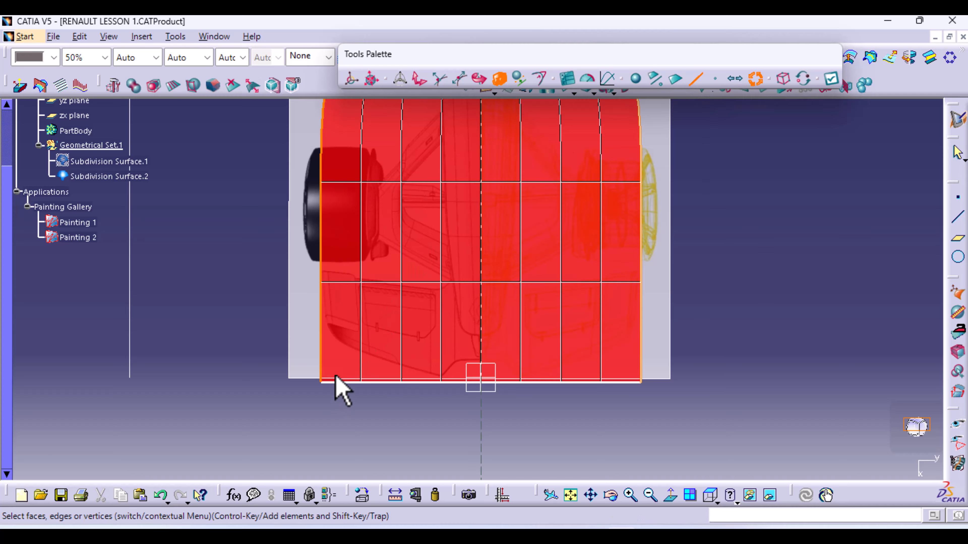
pyautogui.moveTo(357, 426); pyautogui.dragTo(384, 393, button='middle')
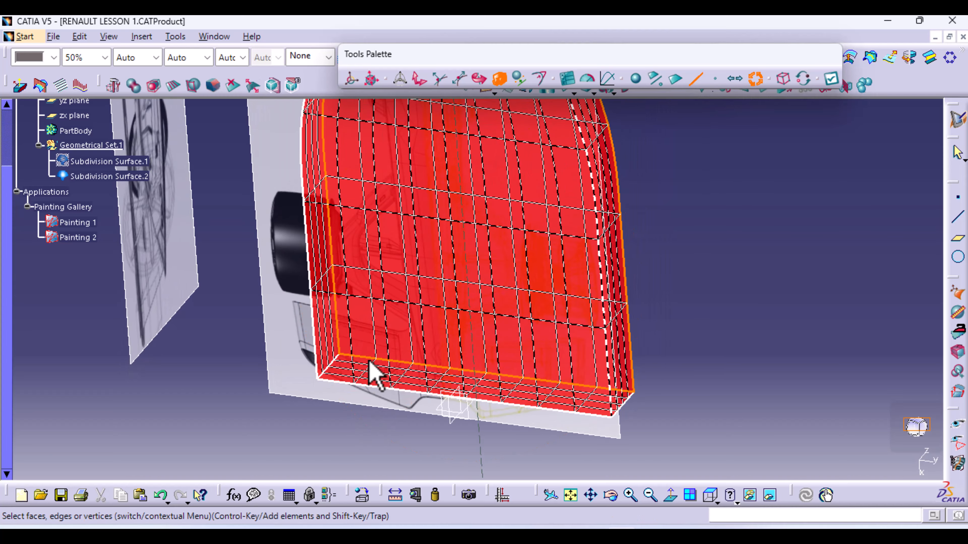
pyautogui.moveTo(343, 365); pyautogui.dragTo(382, 343, button='middle')
pyautogui.click(587, 244)
pyautogui.click(541, 79)
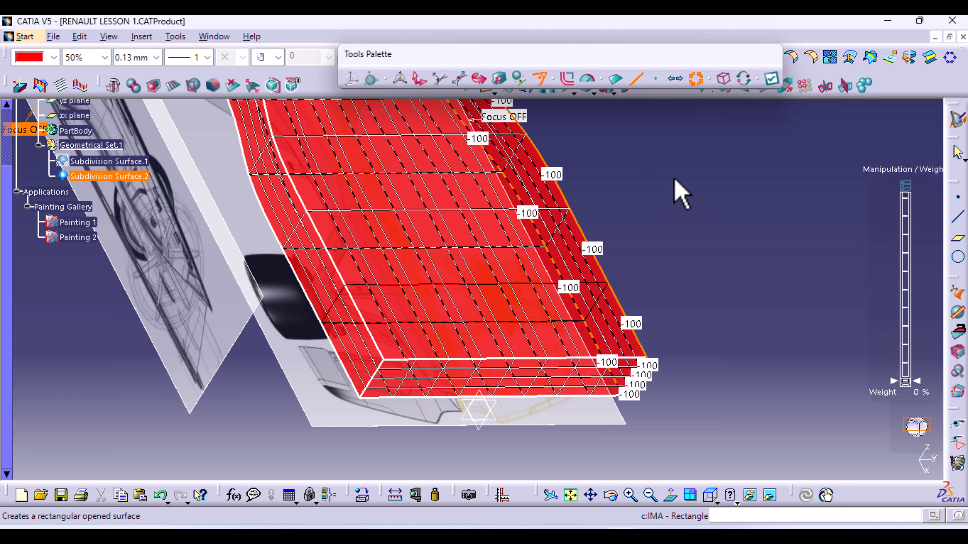
# Step: Narrow the box's front end edge loop along Y to about 1802 mm with Affinity
pyautogui.moveTo(917, 427)
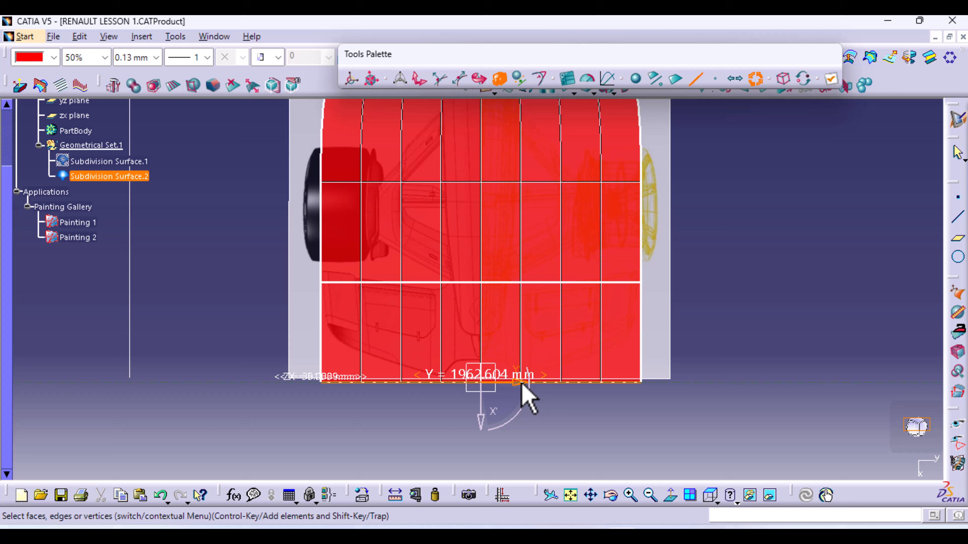
pyautogui.moveTo(522, 384)
pyautogui.mouseDown()
pyautogui.moveTo(529, 387)
pyautogui.moveTo(517, 388)
pyautogui.mouseUp()
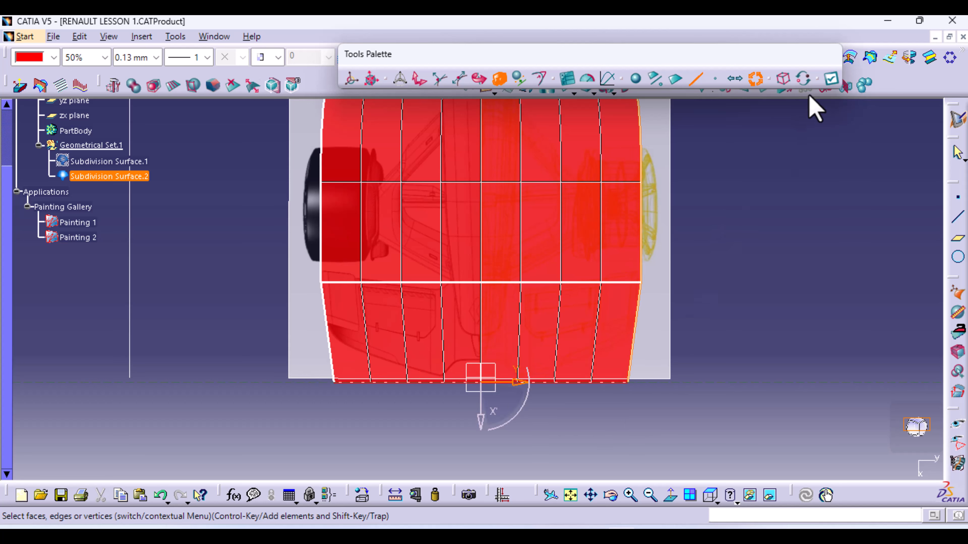
pyautogui.moveTo(625, 376)
pyautogui.mouseDown(button='middle')
pyautogui.moveTo(644, 363)
pyautogui.moveTo(603, 365)
pyautogui.moveTo(622, 386)
pyautogui.moveTo(624, 372)
pyautogui.mouseUp(button='middle')
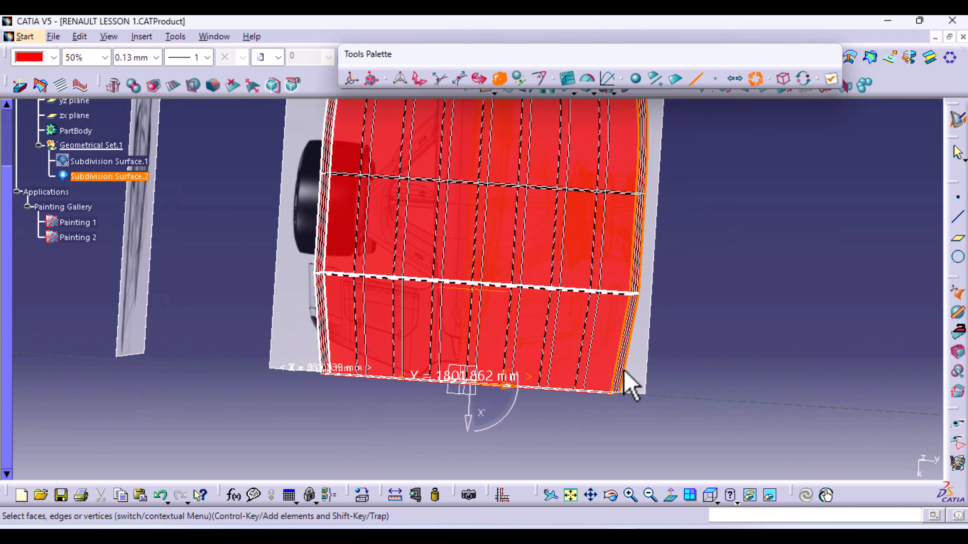
pyautogui.click(706, 497)
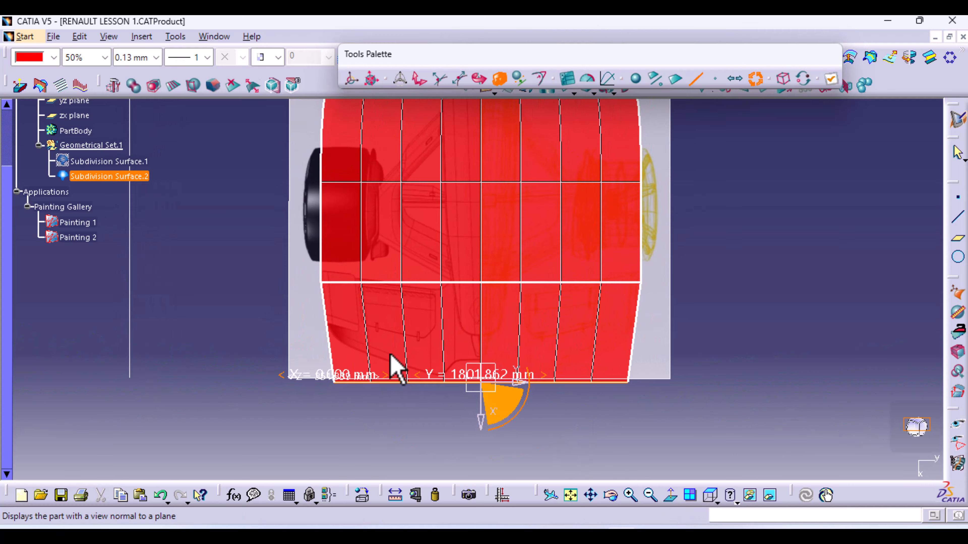
# Step: Move the crosswise edge loop one section behind the front slightly rearward along X with Translation in top view
pyautogui.click(348, 282)
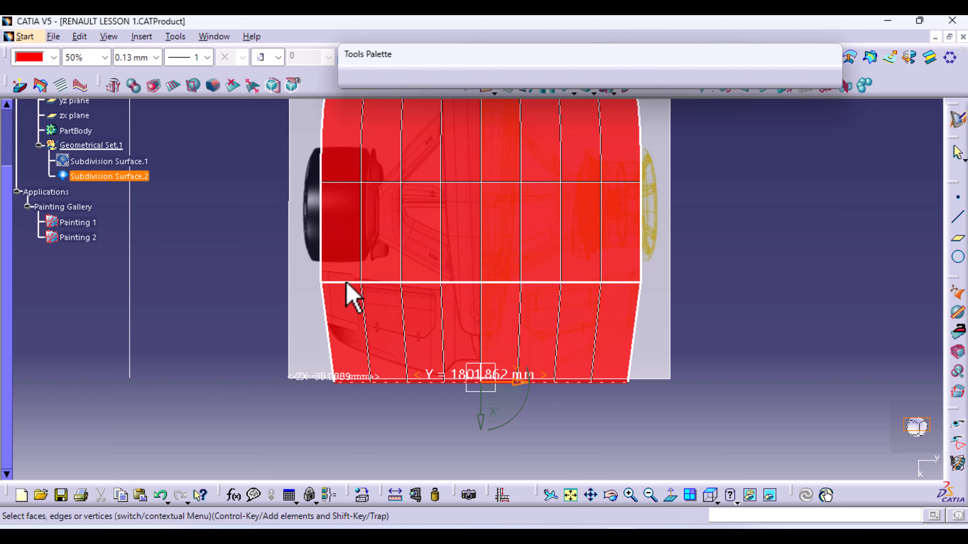
pyautogui.moveTo(260, 317); pyautogui.dragTo(340, 286, button='middle')
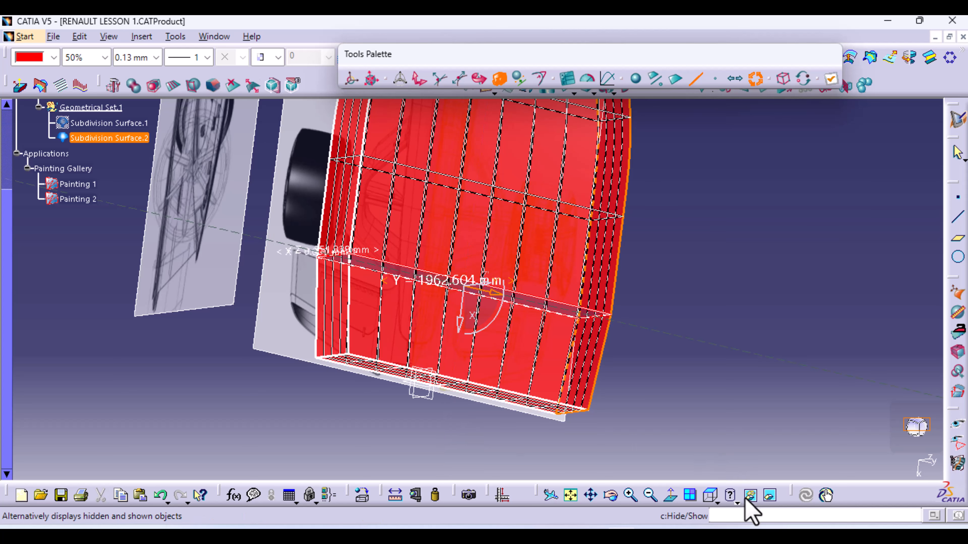
pyautogui.click(710, 495)
pyautogui.moveTo(385, 368); pyautogui.dragTo(371, 347, button='middle')
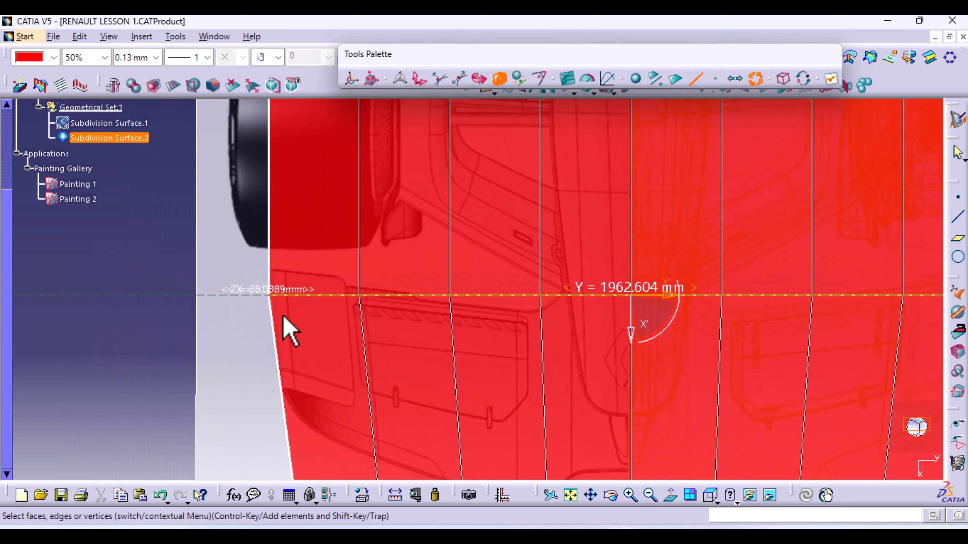
pyautogui.click(419, 79)
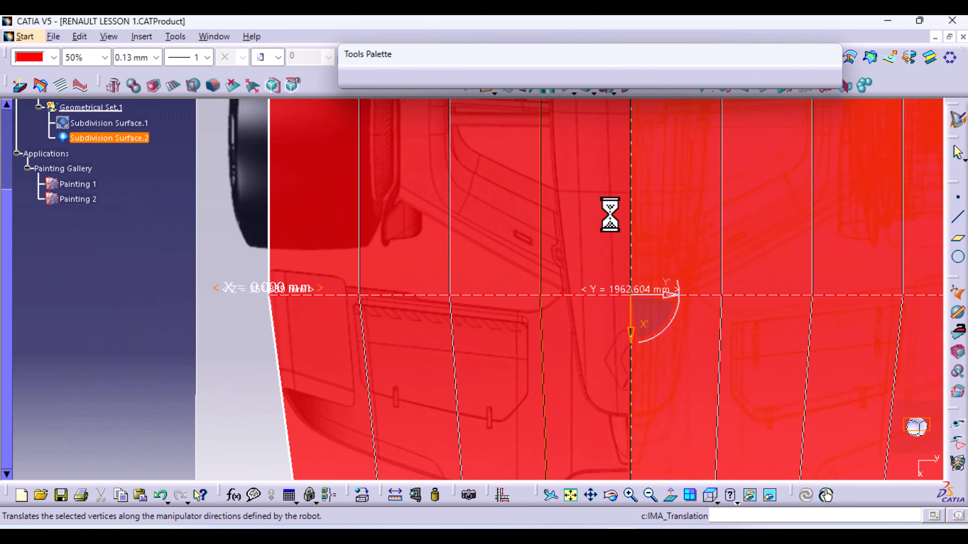
pyautogui.moveTo(627, 335); pyautogui.dragTo(630, 309)
# Step: Widen the box's front end edge loop along Y to about 1883 mm with Affinity
pyautogui.moveTo(623, 400); pyautogui.dragTo(493, 43, button='middle')
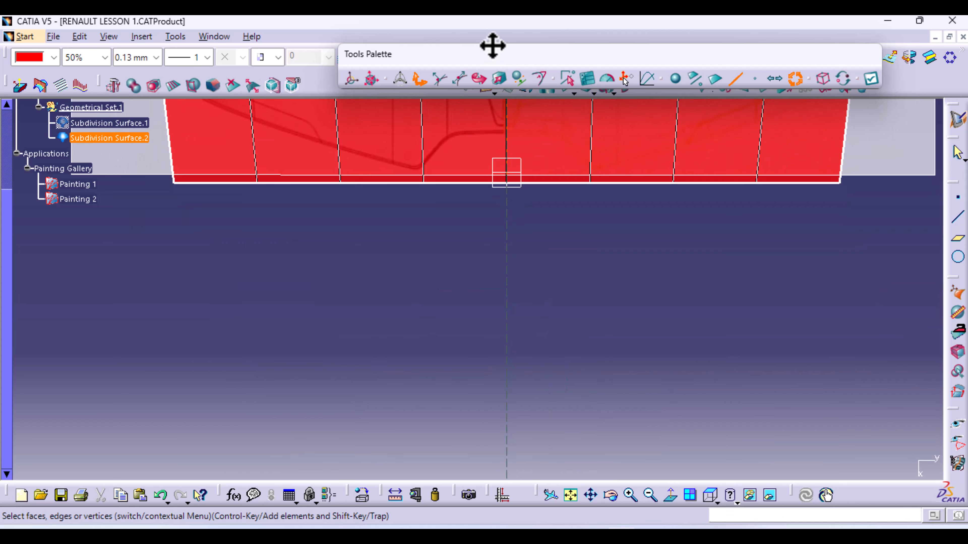
pyautogui.moveTo(362, 262); pyautogui.dragTo(353, 240, button='middle')
pyautogui.moveTo(512, 261); pyautogui.dragTo(509, 320, button='middle')
pyautogui.click(500, 78)
pyautogui.moveTo(588, 381); pyautogui.dragTo(576, 447, button='middle')
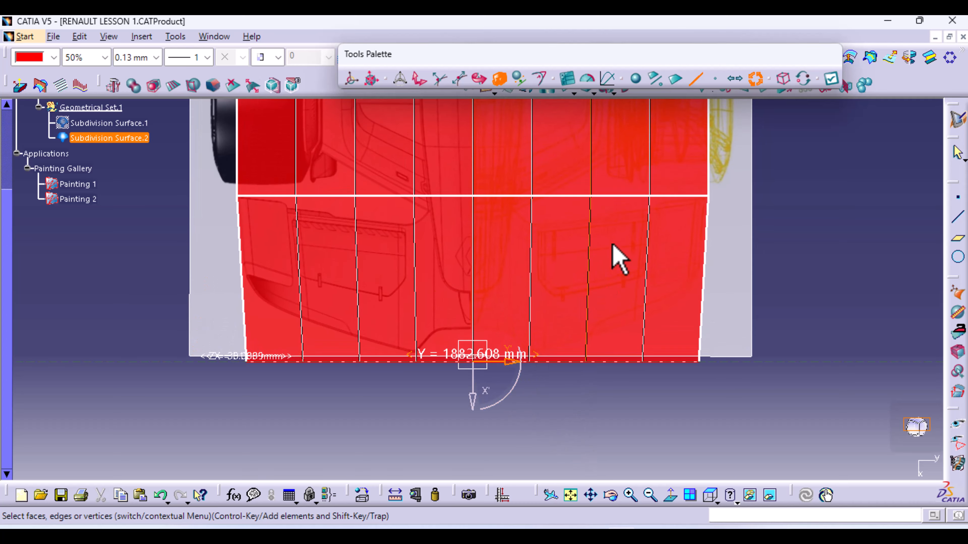
# Step: Widen the third crosswise edge loop from the rear along Y to about 1318 mm to follow the sidepod taper
pyautogui.moveTo(614, 222); pyautogui.dragTo(566, 454, button='middle')
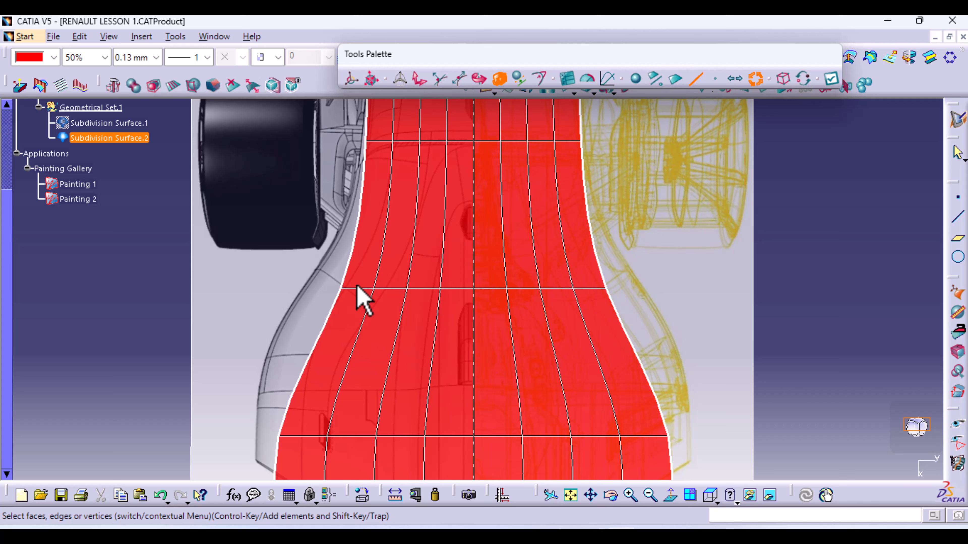
pyautogui.click(422, 291)
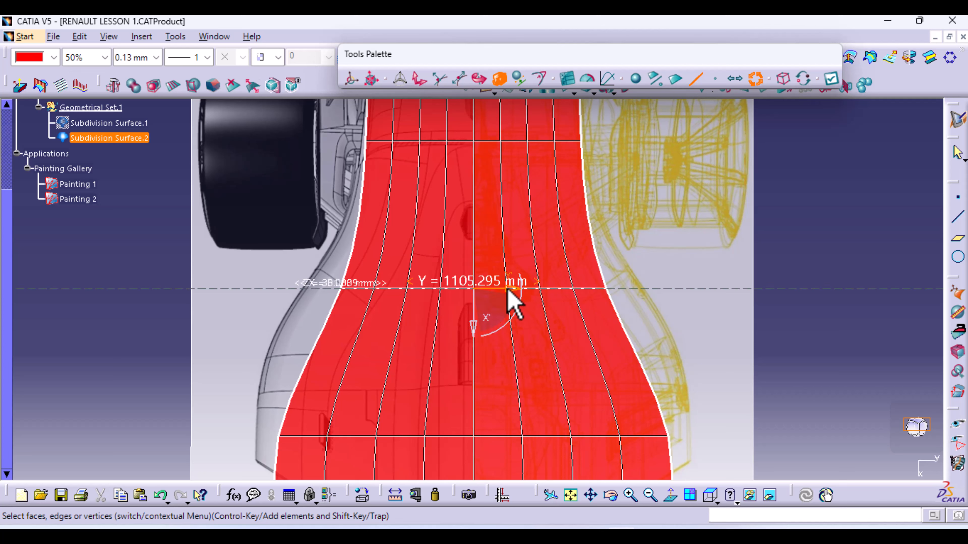
pyautogui.moveTo(508, 291); pyautogui.dragTo(519, 290)
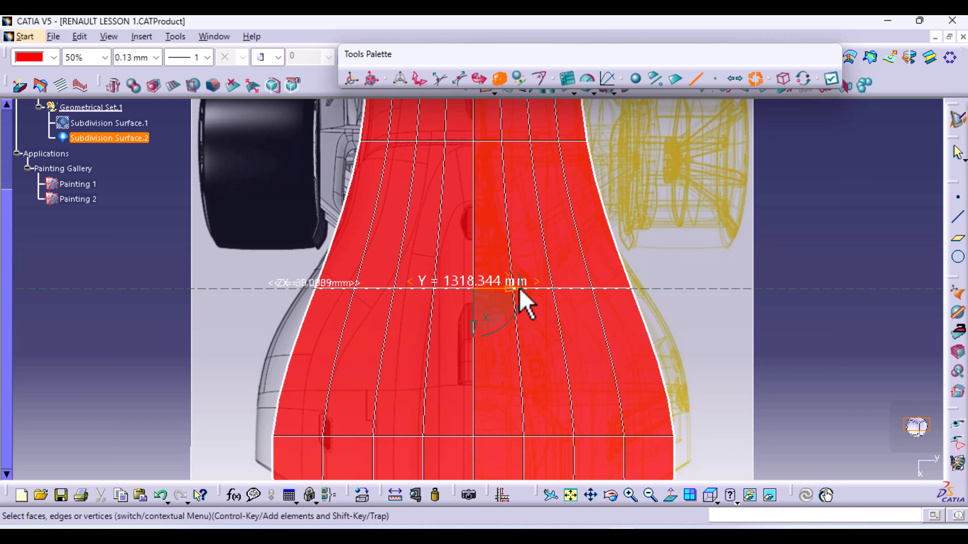
# Step: Narrow the second crosswise edge loop from the rear, between the rear wheels, along Y to about 882 mm
pyautogui.moveTo(529, 238); pyautogui.dragTo(501, 404, button='middle')
pyautogui.click(367, 308)
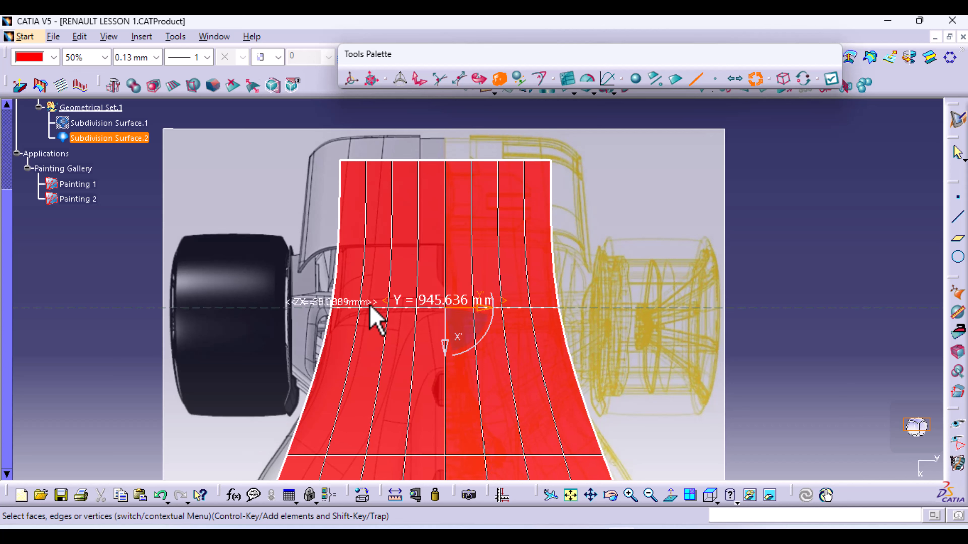
pyautogui.moveTo(482, 310); pyautogui.dragTo(479, 311)
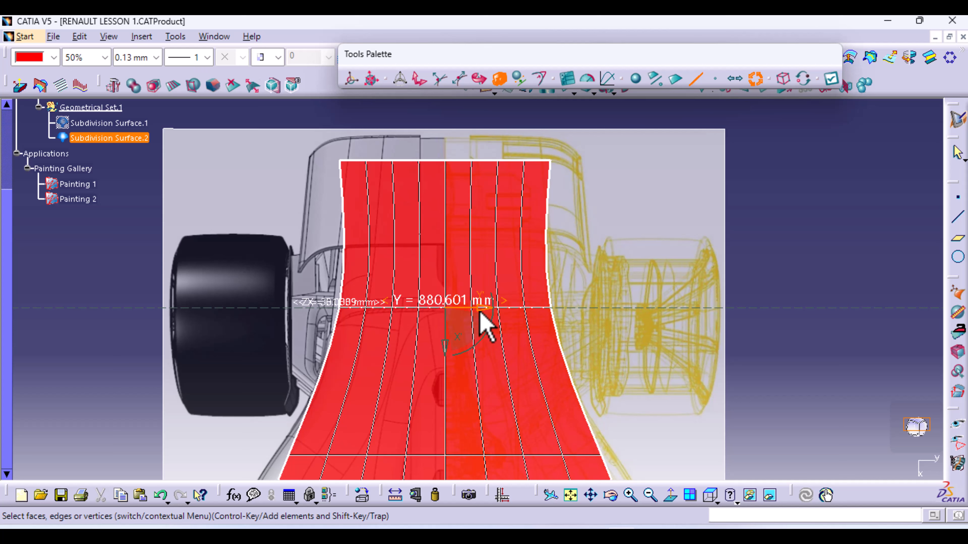
pyautogui.moveTo(479, 311); pyautogui.dragTo(479, 311)
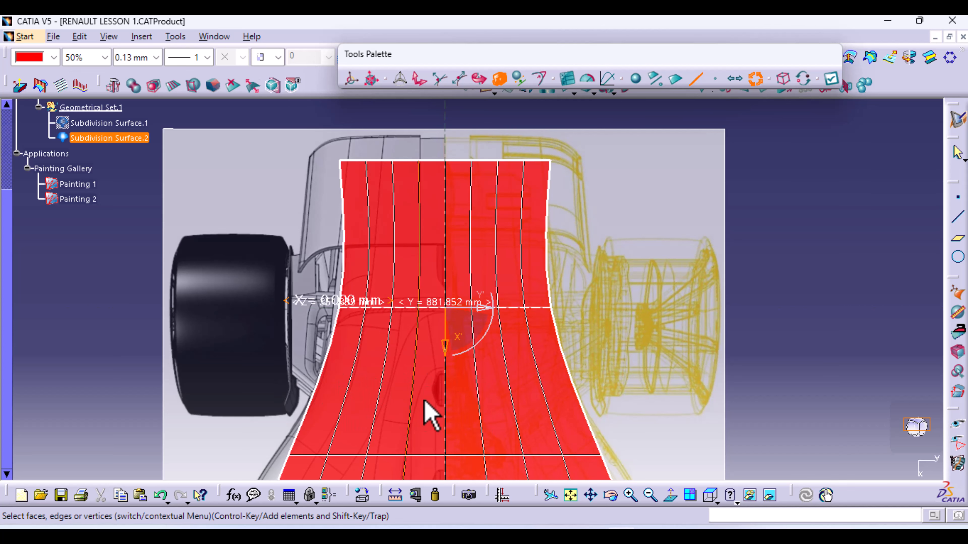
# Step: Move the third crosswise edge loop from the rear forward along X and widen it along Y to about 1411 mm
pyautogui.moveTo(429, 411); pyautogui.dragTo(393, 282, button='middle')
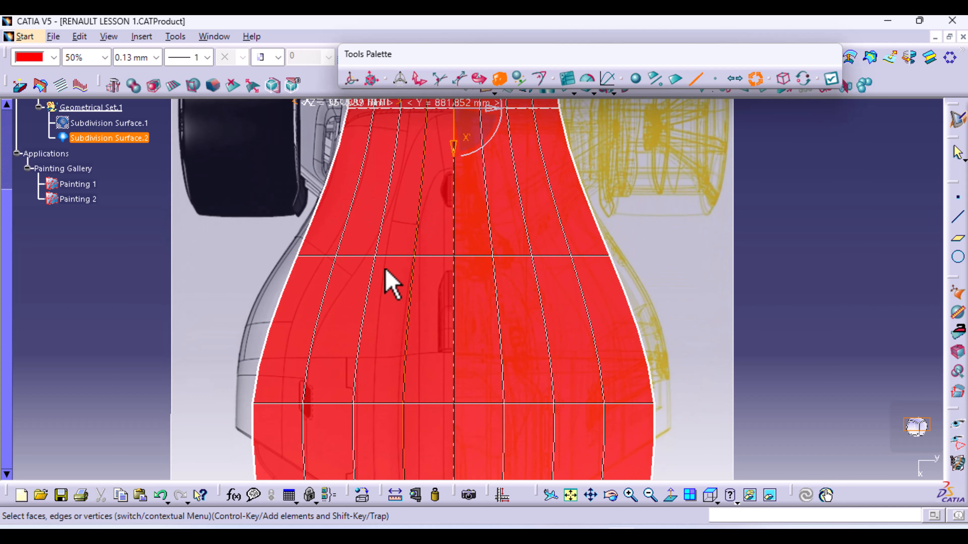
pyautogui.click(313, 256)
pyautogui.click(418, 81)
pyautogui.moveTo(454, 296); pyautogui.dragTo(453, 327)
pyautogui.click(499, 79)
pyautogui.moveTo(492, 287); pyautogui.dragTo(508, 288)
# Step: Shift the third loop from the rear further forward along X, widen it along Y to about 1486 mm, and apply the changes
pyautogui.click(417, 81)
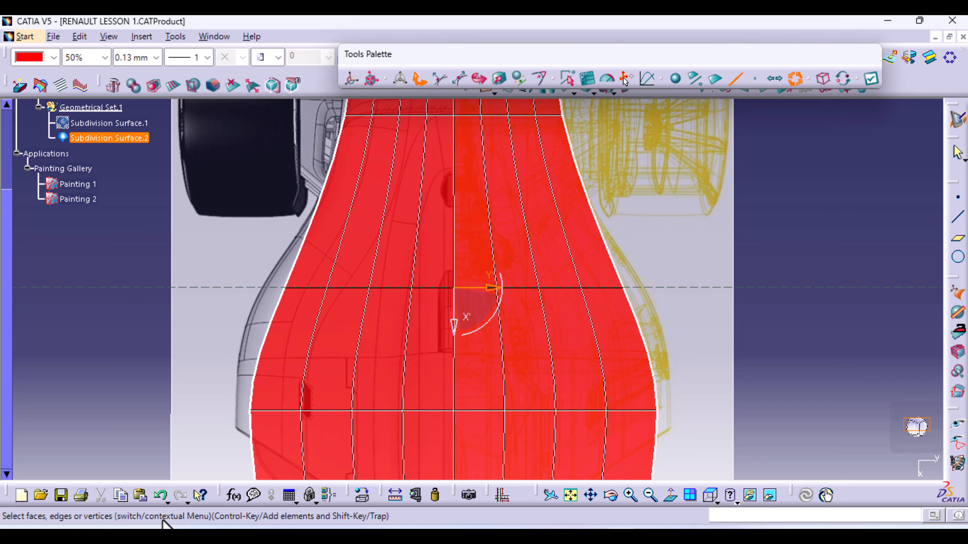
pyautogui.click(160, 496)
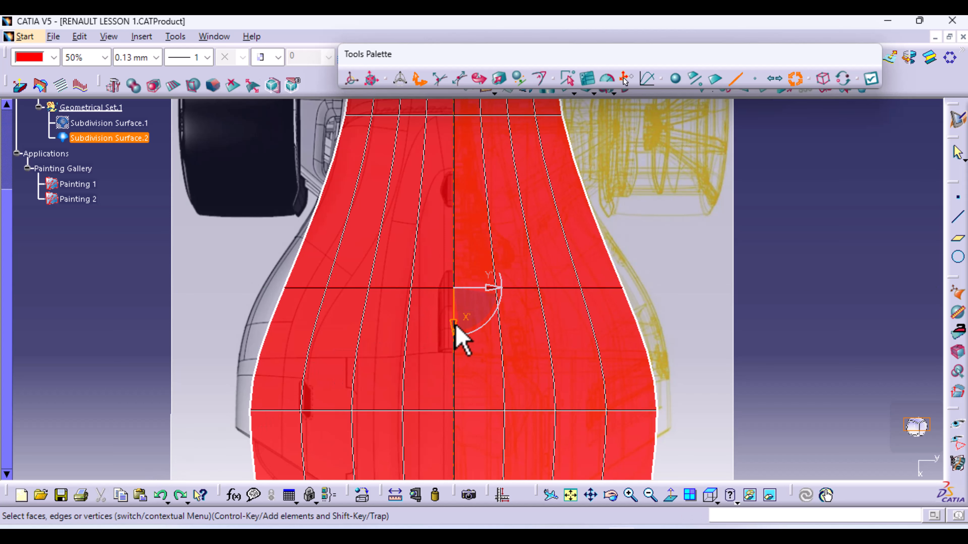
pyautogui.moveTo(457, 326); pyautogui.dragTo(457, 336)
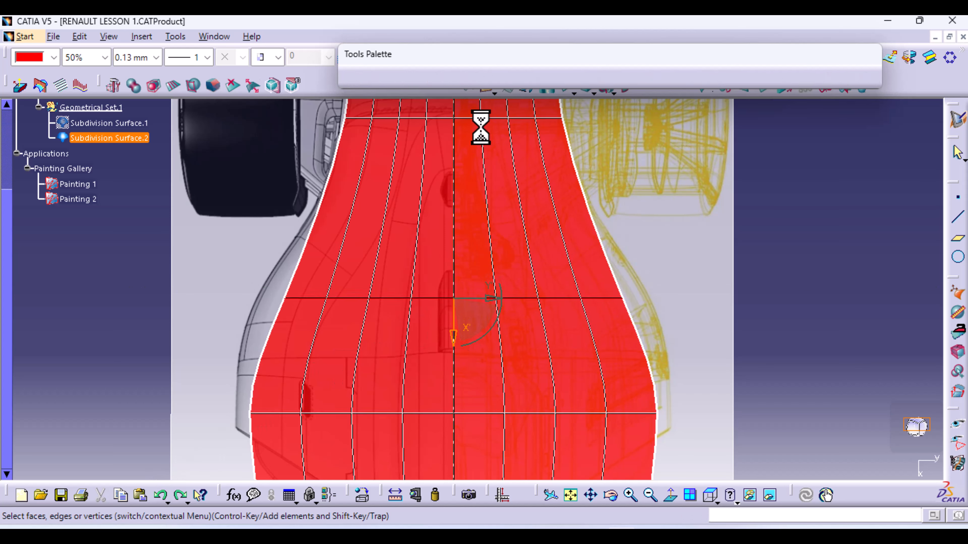
pyautogui.click(499, 79)
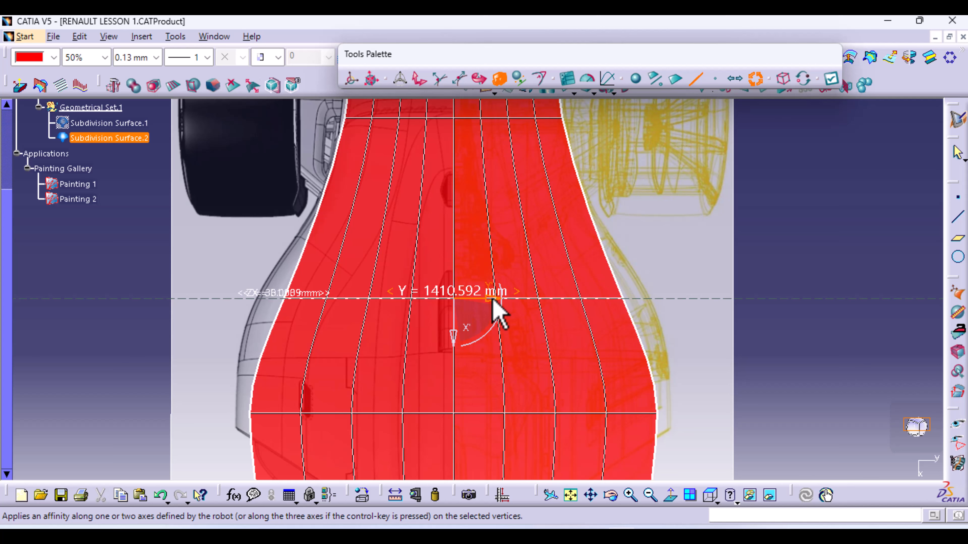
pyautogui.moveTo(494, 302); pyautogui.dragTo(497, 302)
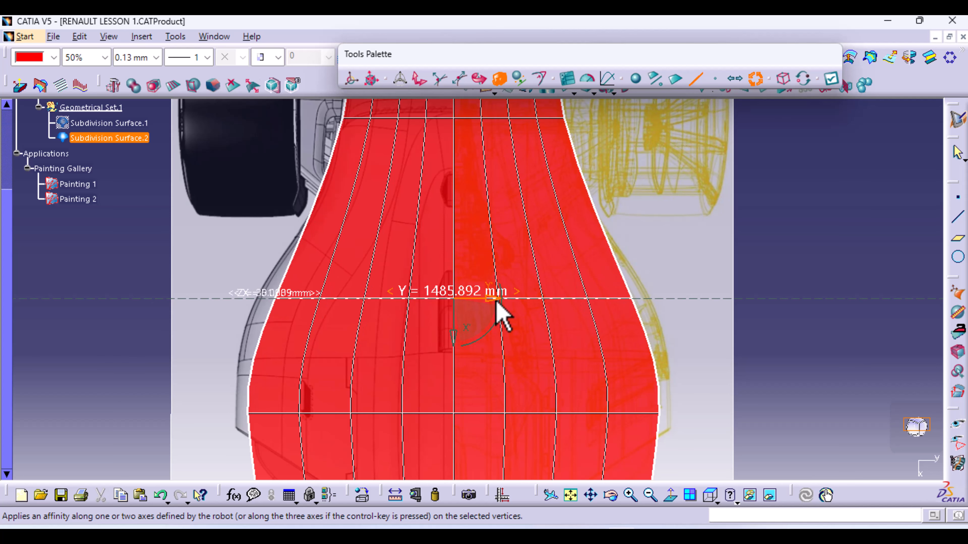
pyautogui.click(829, 80)
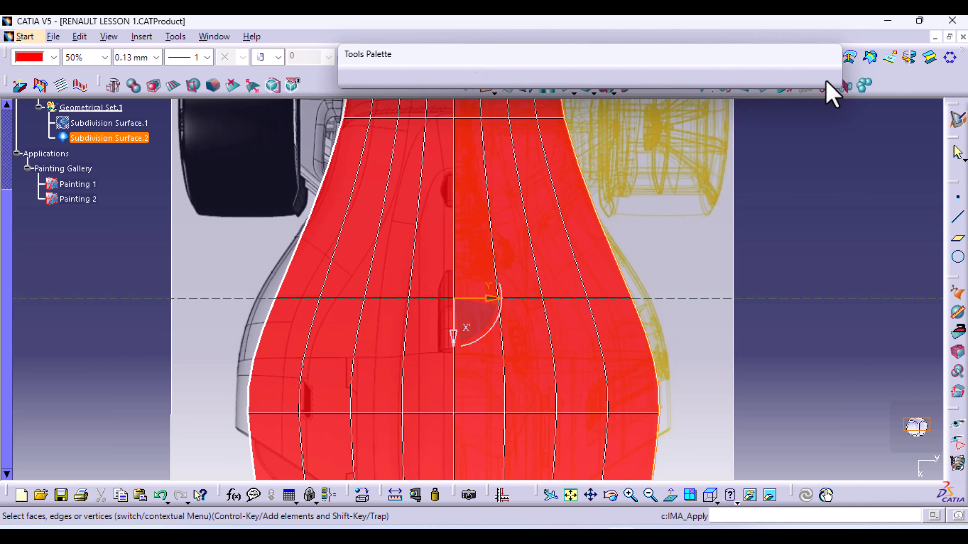
# Step: Cut the faces between the second and third crosswise loops from the rear with Face Cutting set to 1 section
pyautogui.click(174, 86)
pyautogui.click(309, 211)
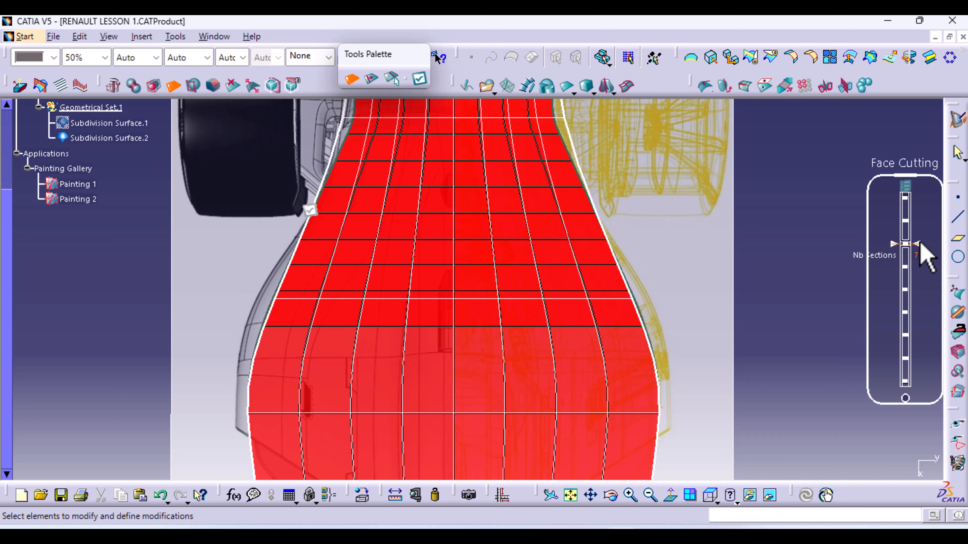
pyautogui.moveTo(917, 243); pyautogui.dragTo(919, 400)
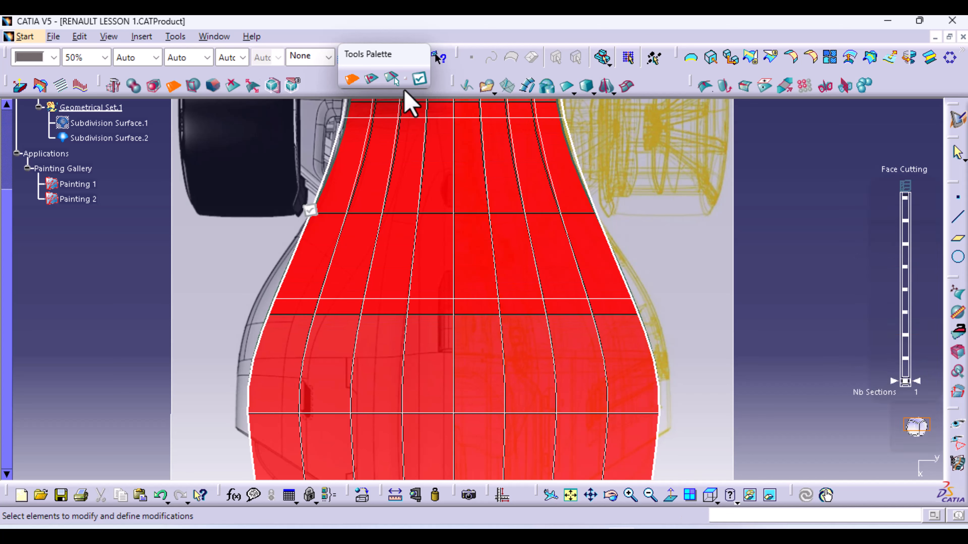
pyautogui.click(419, 79)
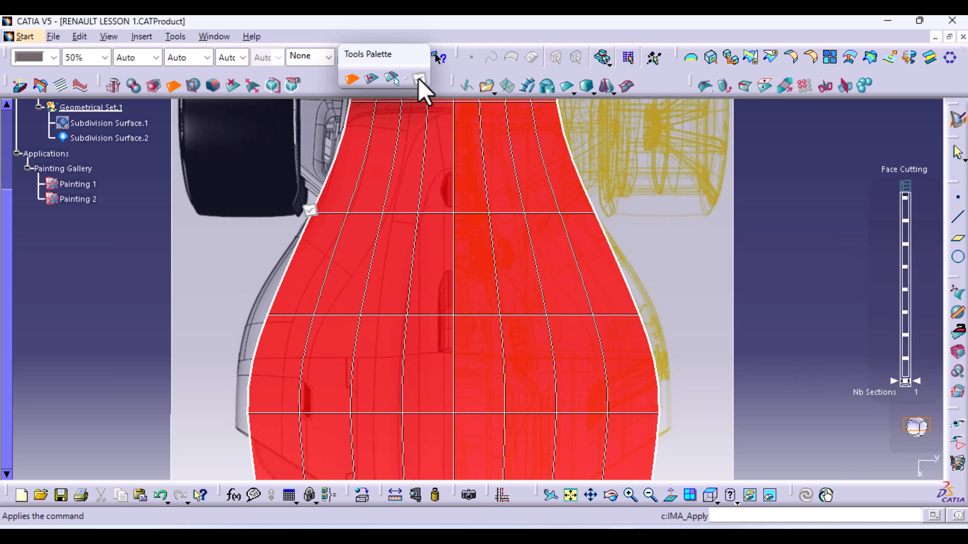
# Step: Reopen the subdivision surface for modification and narrow the newly cut crosswise loop along Y to about 1033 mm
pyautogui.doubleClick(397, 262)
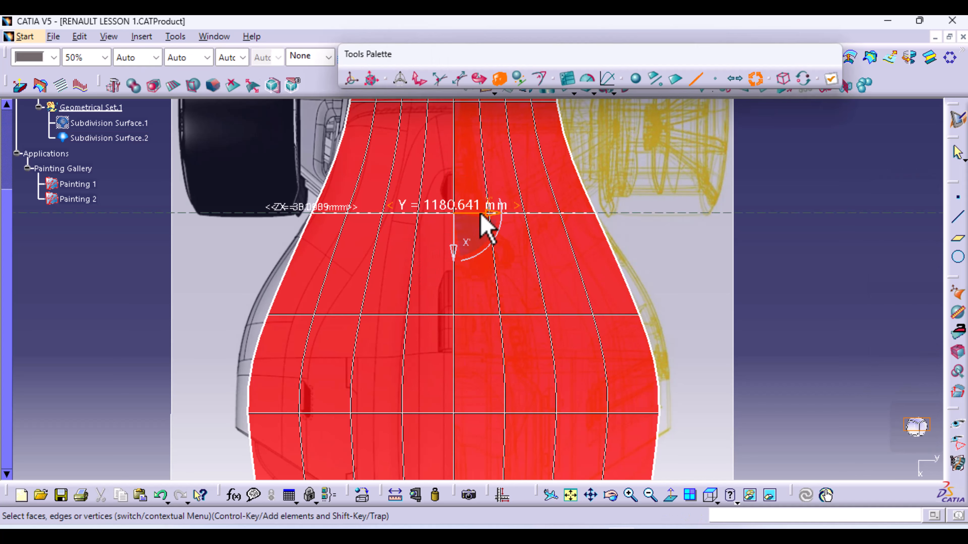
pyautogui.moveTo(489, 158); pyautogui.dragTo(460, 336, button='middle')
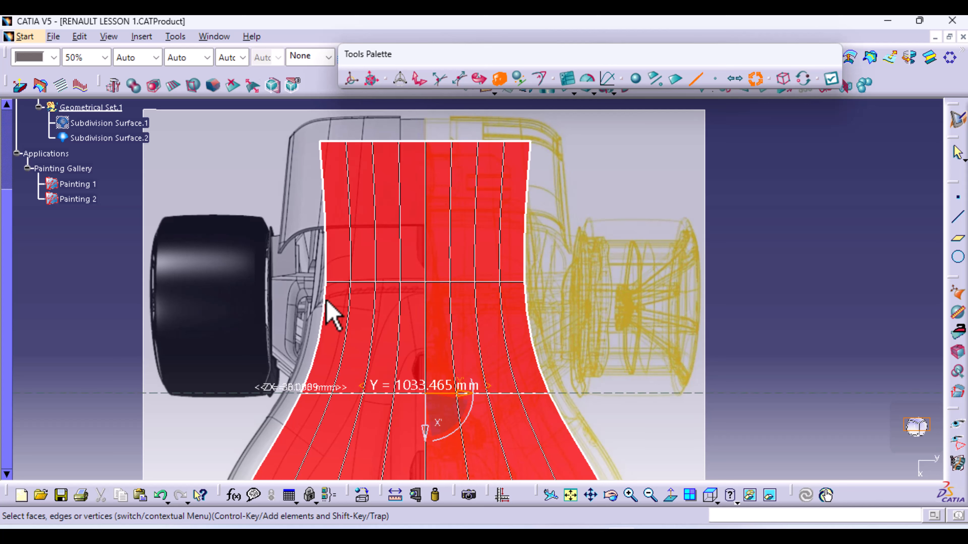
# Step: Narrow the rear end edge loop along Y to about 831 mm and apply the modifications
pyautogui.click(340, 152)
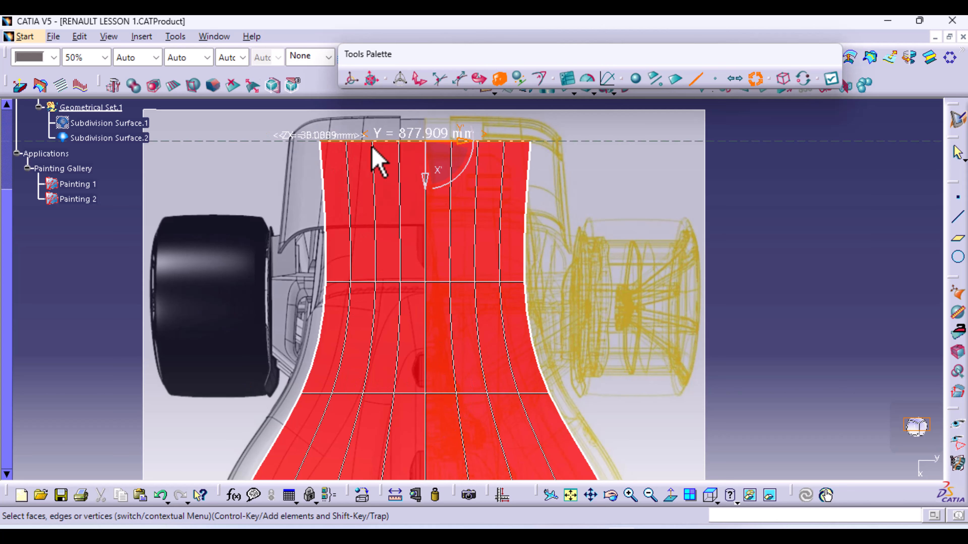
pyautogui.moveTo(463, 142); pyautogui.dragTo(456, 141)
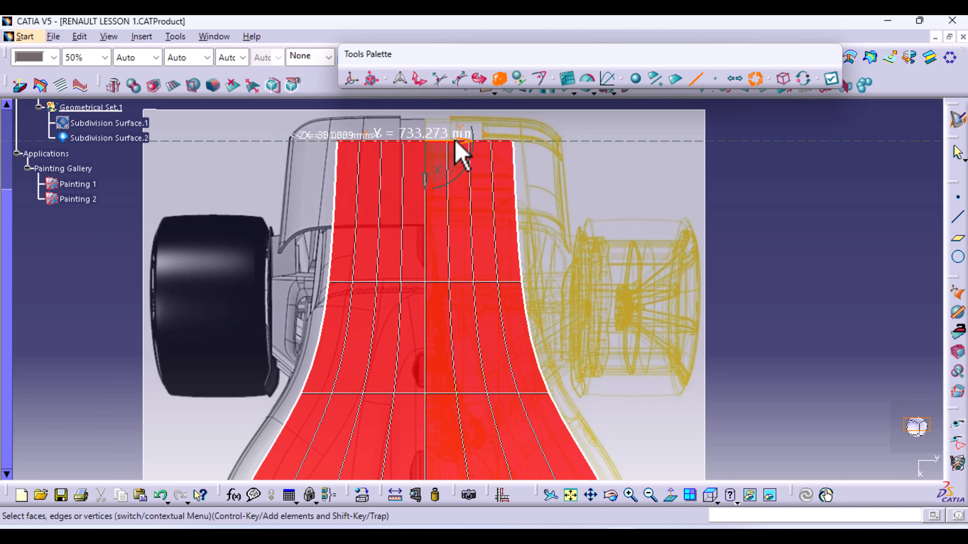
pyautogui.moveTo(457, 142); pyautogui.dragTo(459, 141)
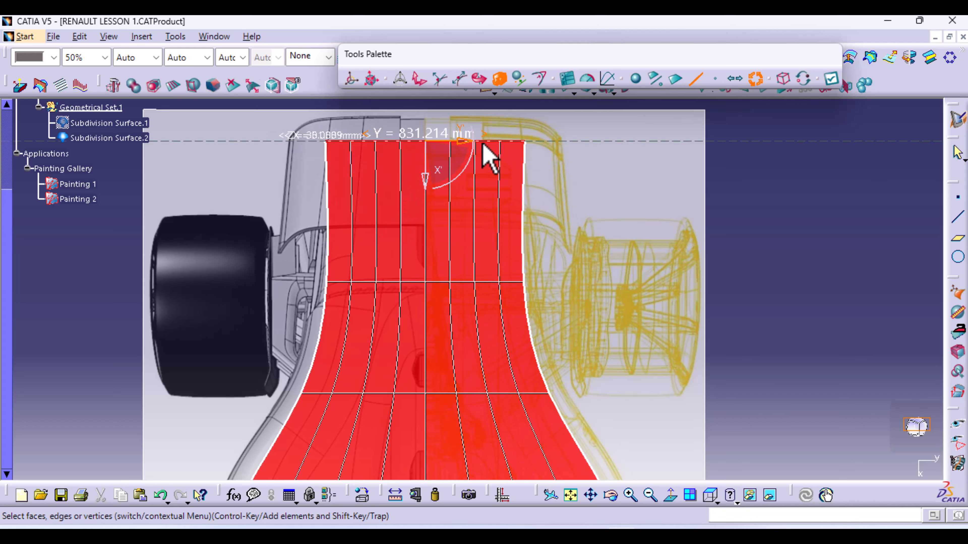
pyautogui.moveTo(466, 144); pyautogui.dragTo(467, 143)
pyautogui.keyDown('ctrl'); pyautogui.moveTo(358, 207); pyautogui.dragTo(644, 242, button='middle'); pyautogui.keyUp('ctrl')
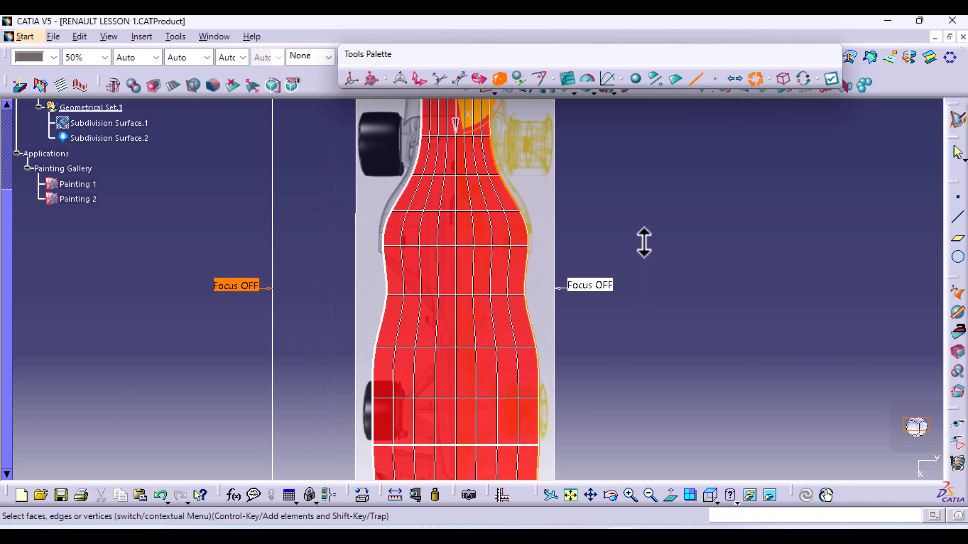
pyautogui.click(831, 79)
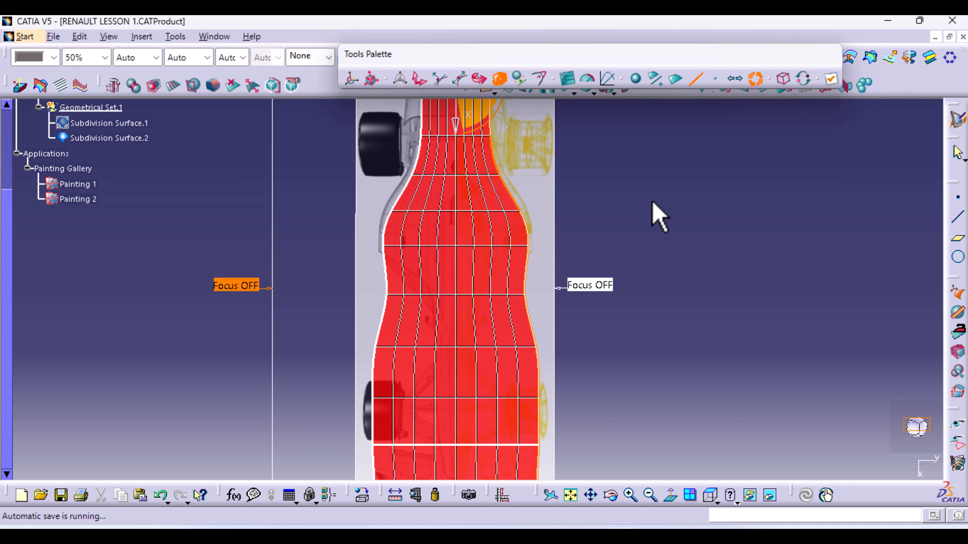
# Step: Switch to the right view and examine the box's front end against the car's nose in the side-view image
pyautogui.keyDown('ctrl'); pyautogui.moveTo(652, 203); pyautogui.dragTo(654, 312, button='middle'); pyautogui.keyUp('ctrl')
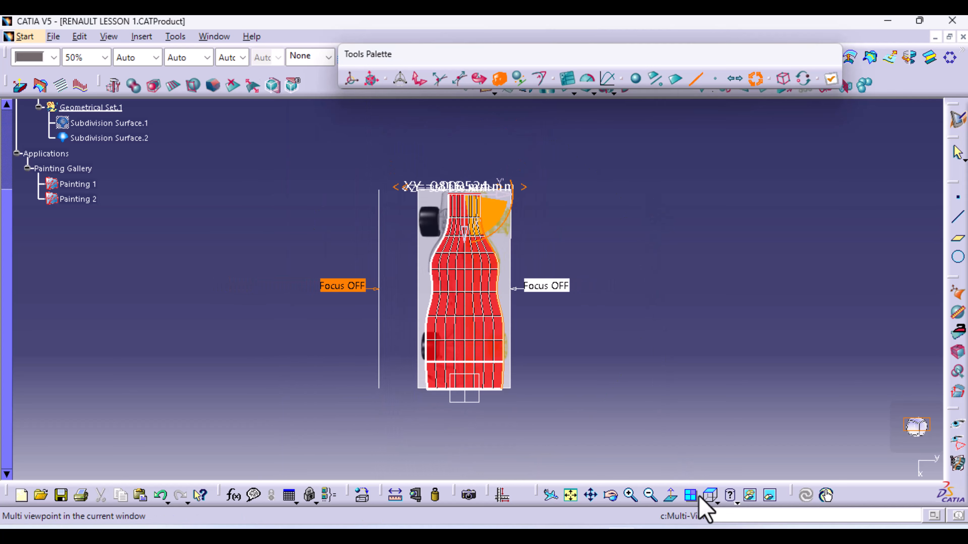
pyautogui.click(716, 501)
pyautogui.click(730, 453)
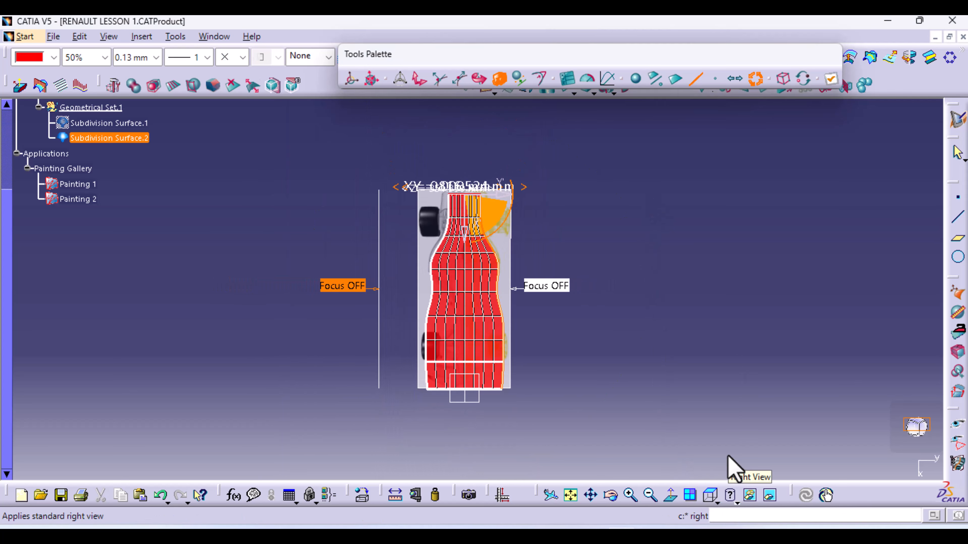
pyautogui.keyDown('ctrl'); pyautogui.moveTo(507, 372); pyautogui.dragTo(504, 206, button='middle'); pyautogui.keyUp('ctrl')
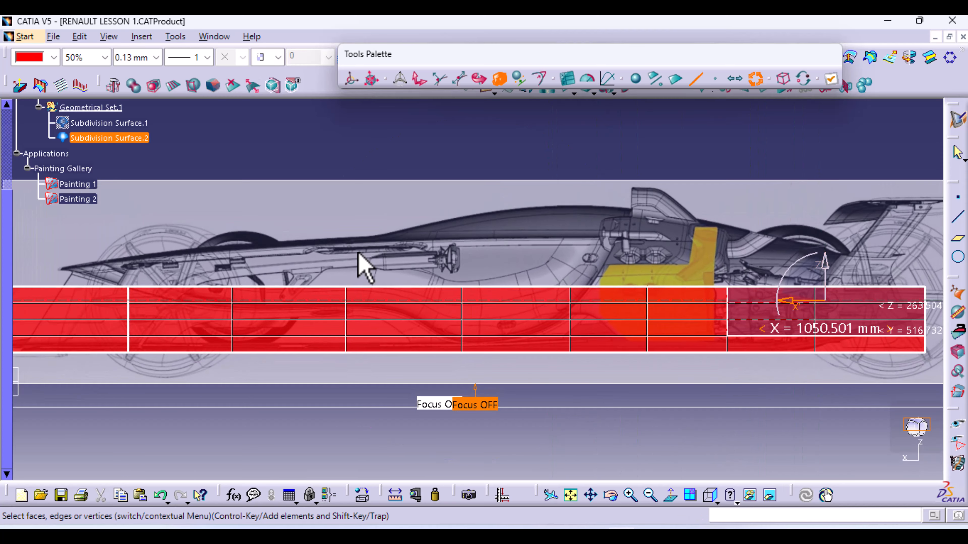
pyautogui.moveTo(458, 240); pyautogui.dragTo(473, 290, button='middle')
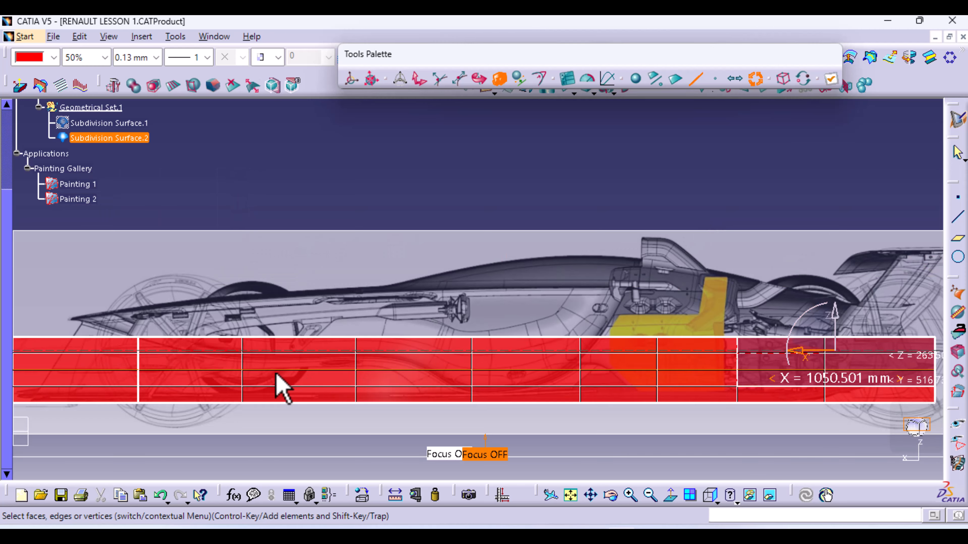
pyautogui.moveTo(296, 366); pyautogui.dragTo(636, 323, button='middle')
pyautogui.moveTo(426, 358); pyautogui.dragTo(440, 224, button='middle')
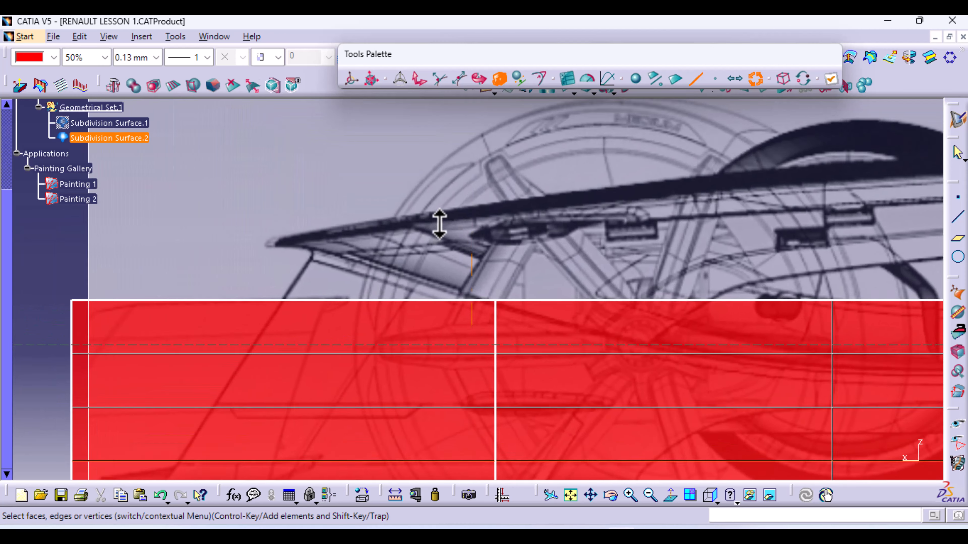
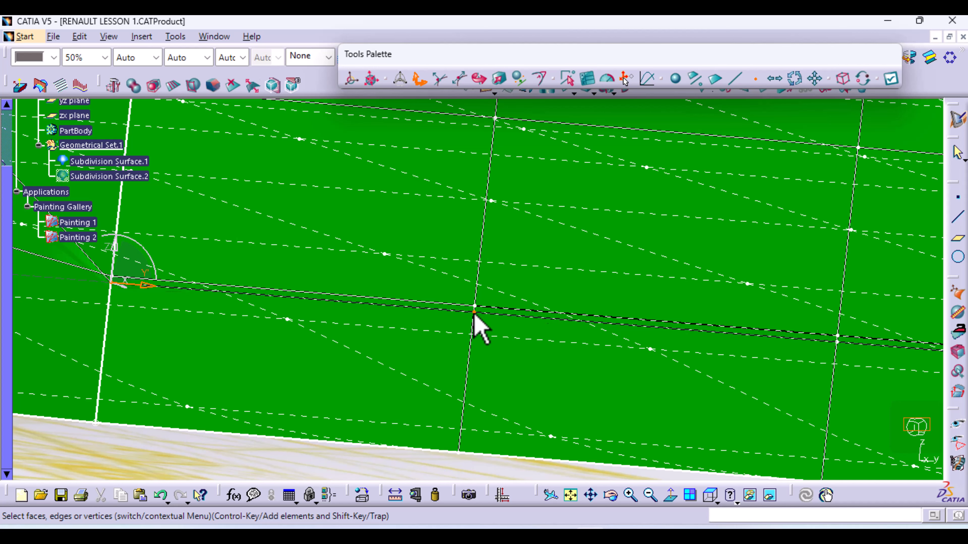
# Step: Select the vertices along the lowest crosswise edge line of the box's front face, nudge them slightly down along Z, and apply the modification
pyautogui.click(474, 313)
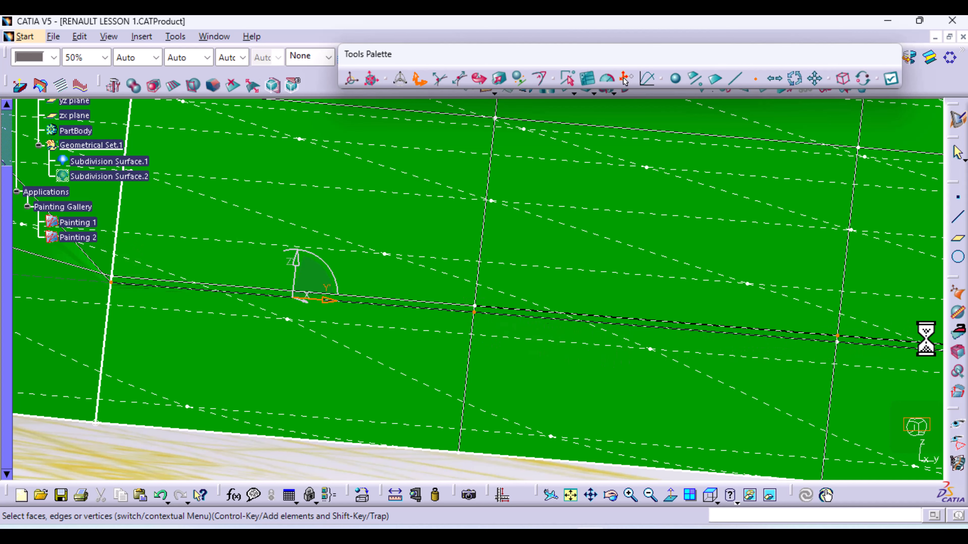
pyautogui.keyDown('ctrl'); pyautogui.click(838, 343); pyautogui.keyUp('ctrl')
pyautogui.moveTo(873, 370); pyautogui.dragTo(117, 315, button='middle')
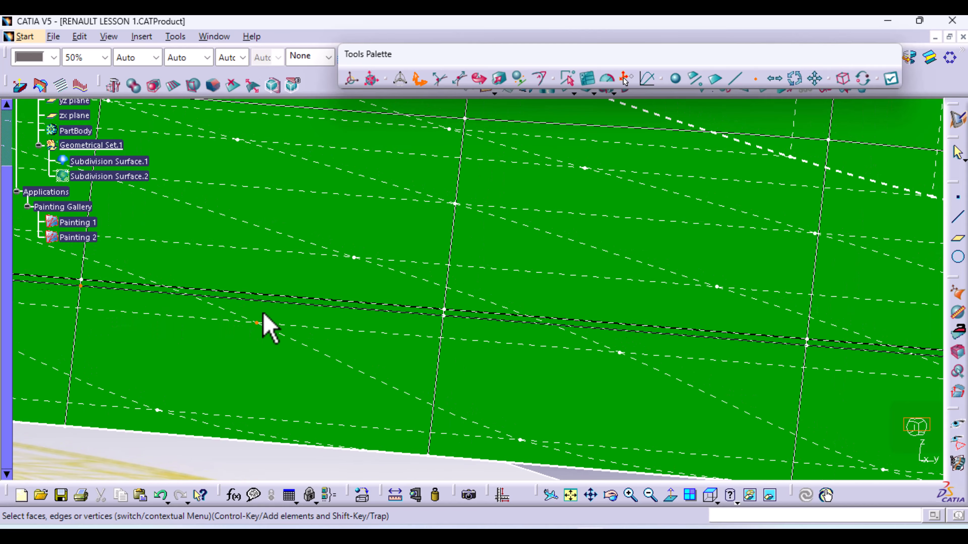
pyautogui.keyDown('ctrl'); pyautogui.click(443, 315); pyautogui.keyUp('ctrl')
pyautogui.keyDown('ctrl'); pyautogui.click(807, 345); pyautogui.keyUp('ctrl')
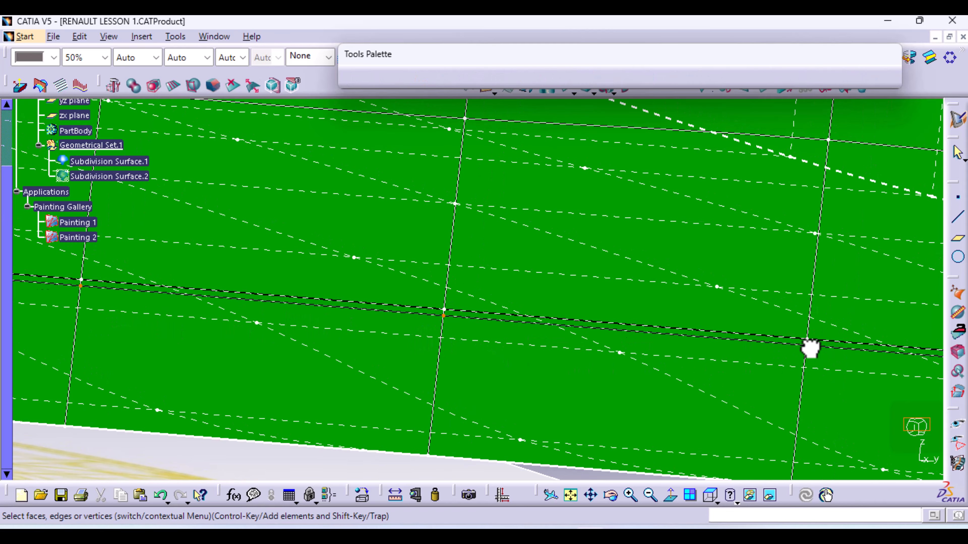
pyautogui.moveTo(843, 378); pyautogui.dragTo(604, 316, button='middle')
pyautogui.moveTo(604, 317); pyautogui.dragTo(604, 320)
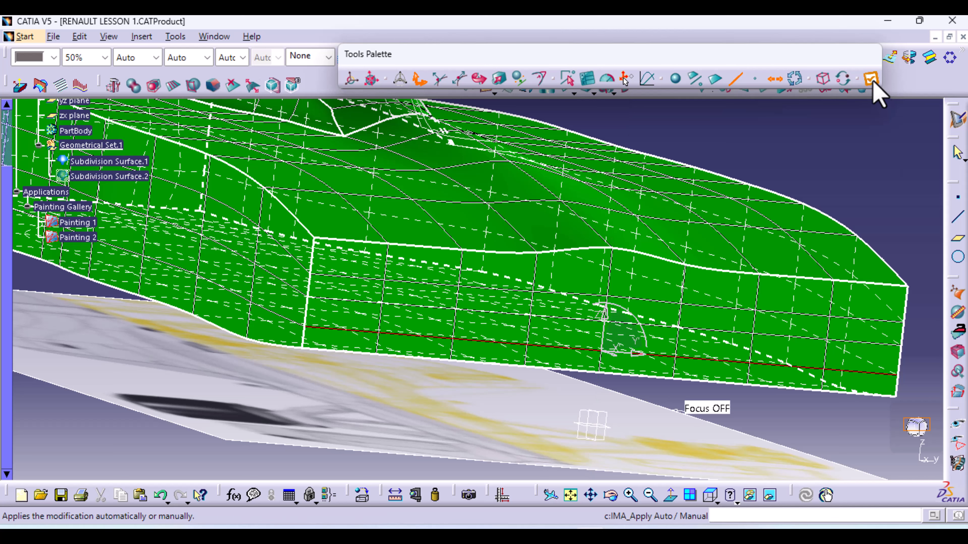
pyautogui.click(872, 80)
# Step: Select the upper and lower lengthwise edge loops along the body's side and apply the modification
pyautogui.moveTo(869, 126); pyautogui.dragTo(345, 305, button='middle')
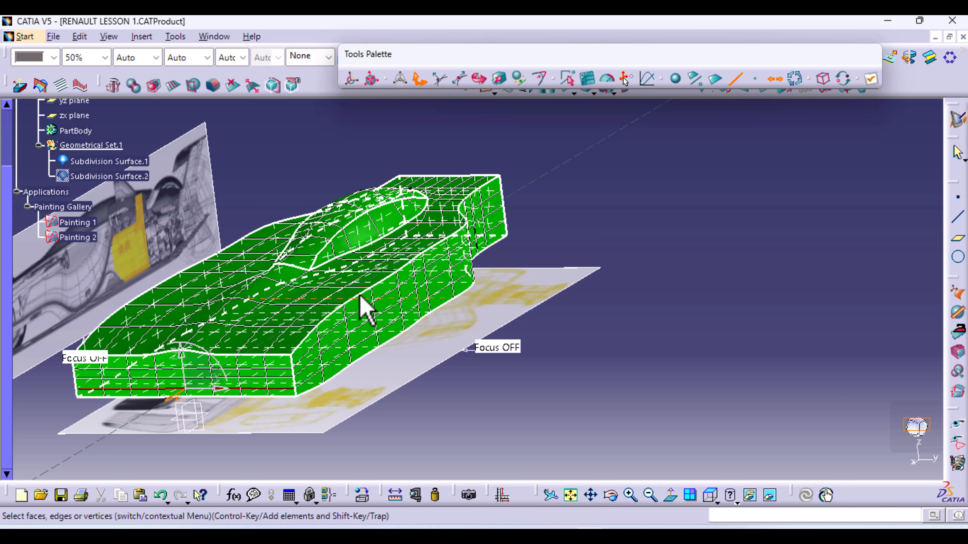
pyautogui.click(325, 323)
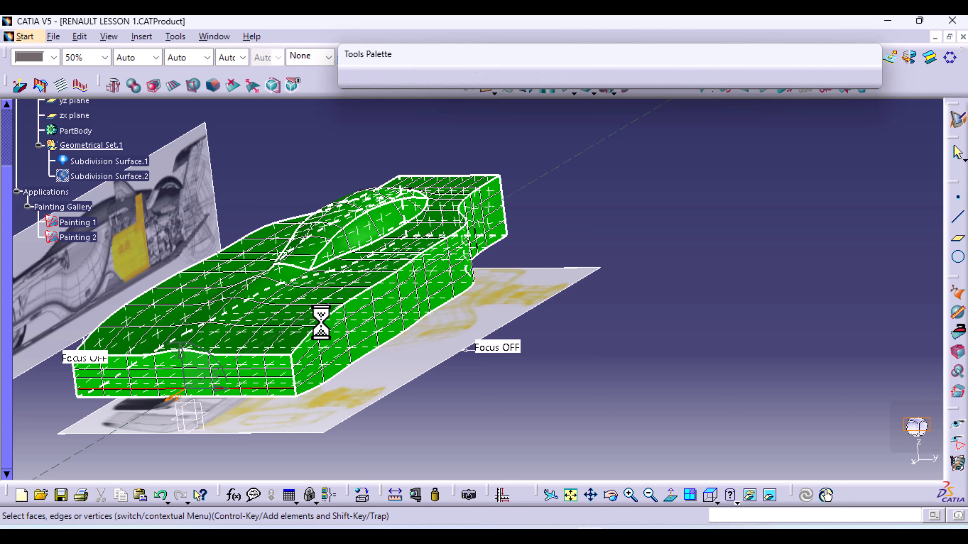
pyautogui.keyDown('ctrl'); pyautogui.click(346, 371); pyautogui.keyUp('ctrl')
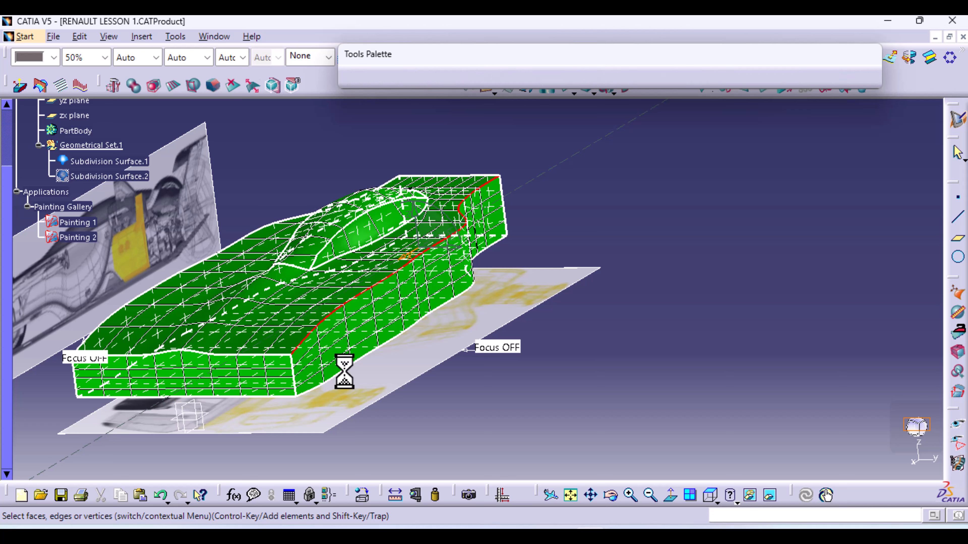
pyautogui.click(870, 79)
pyautogui.moveTo(328, 374); pyautogui.dragTo(644, 276, button='middle')
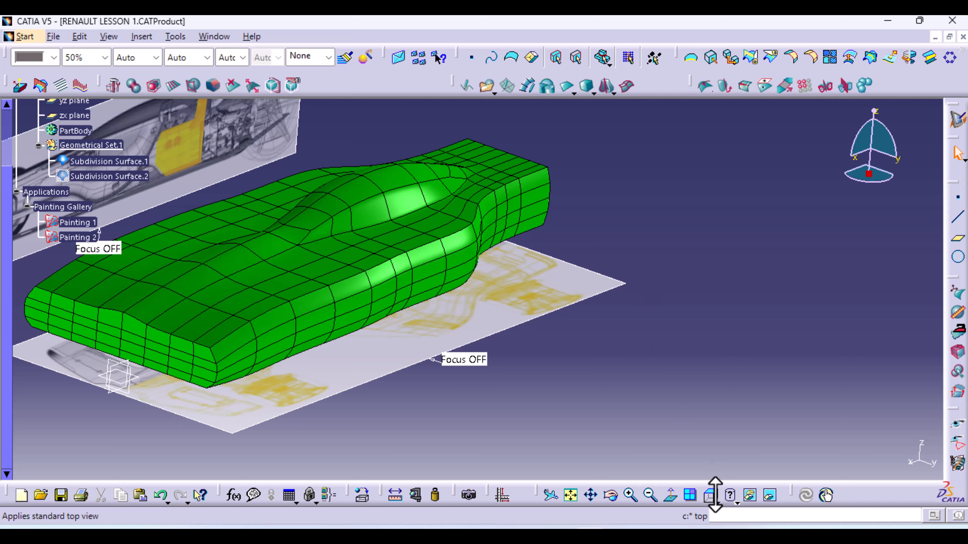
# Step: Switch the display to Shading with Material and examine the body without its mesh edges
pyautogui.click(737, 502)
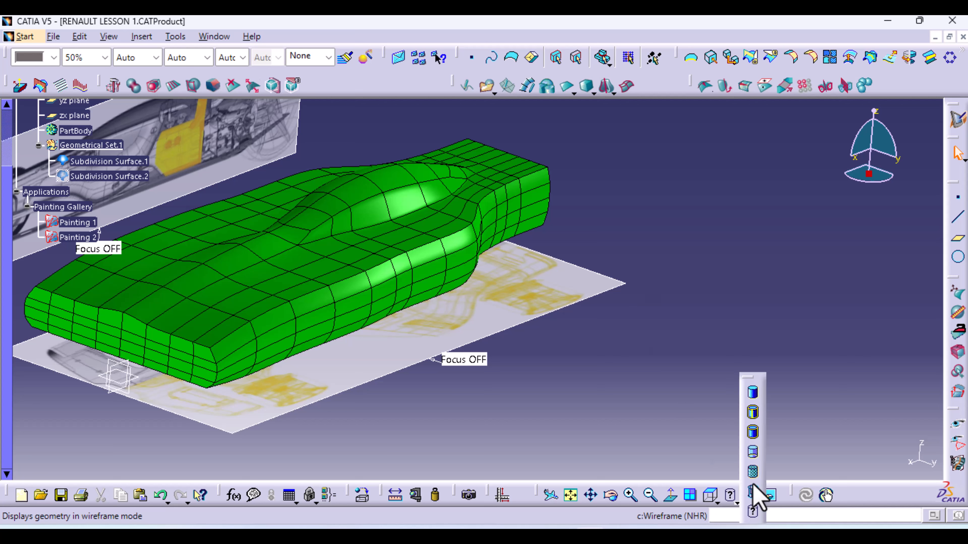
pyautogui.click(752, 472)
pyautogui.moveTo(670, 367)
pyautogui.mouseDown(button='middle')
pyautogui.moveTo(670, 245)
pyautogui.moveTo(683, 246)
pyautogui.moveTo(691, 384)
pyautogui.moveTo(475, 330)
pyautogui.moveTo(534, 313)
pyautogui.moveTo(572, 364)
pyautogui.moveTo(562, 368)
pyautogui.moveTo(541, 303)
pyautogui.moveTo(538, 255)
pyautogui.moveTo(532, 303)
pyautogui.moveTo(497, 309)
pyautogui.moveTo(517, 345)
pyautogui.mouseUp(button='middle')
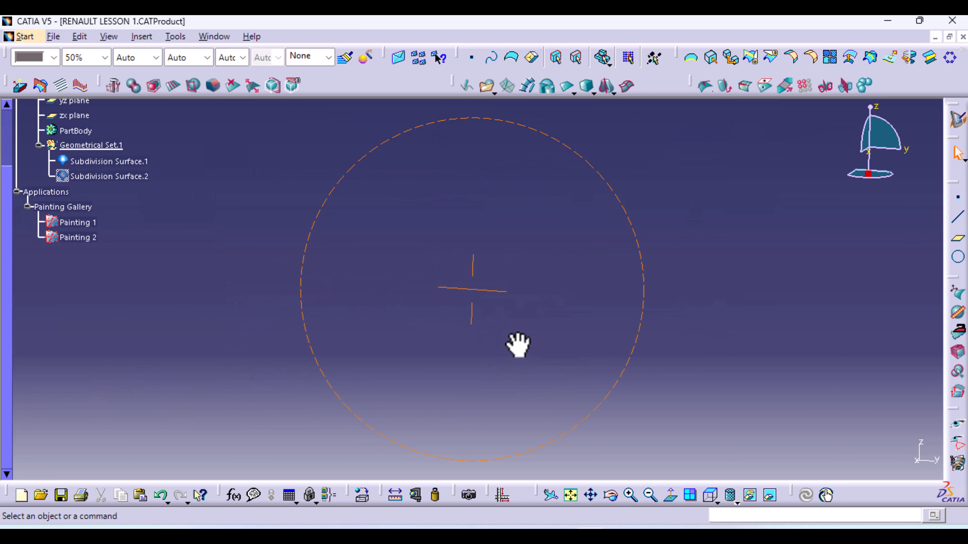
pyautogui.moveTo(501, 235); pyautogui.dragTo(473, 528, button='middle')
pyautogui.moveTo(511, 271); pyautogui.dragTo(575, 385, button='middle')
# Step: Restore the customized view mode with all edges, all points and Material shading, and inspect the body's mesh from the front corner
pyautogui.click(766, 501)
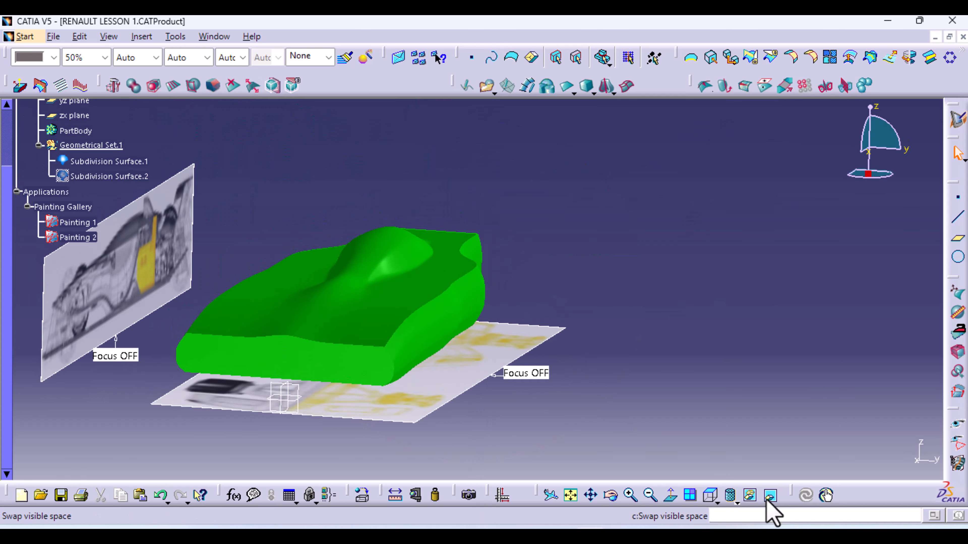
pyautogui.click(738, 503)
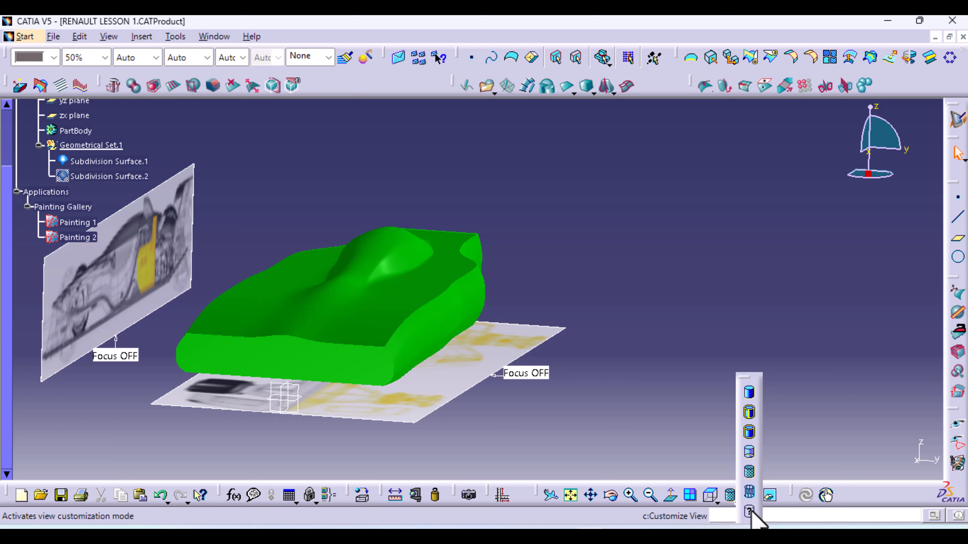
pyautogui.click(750, 512)
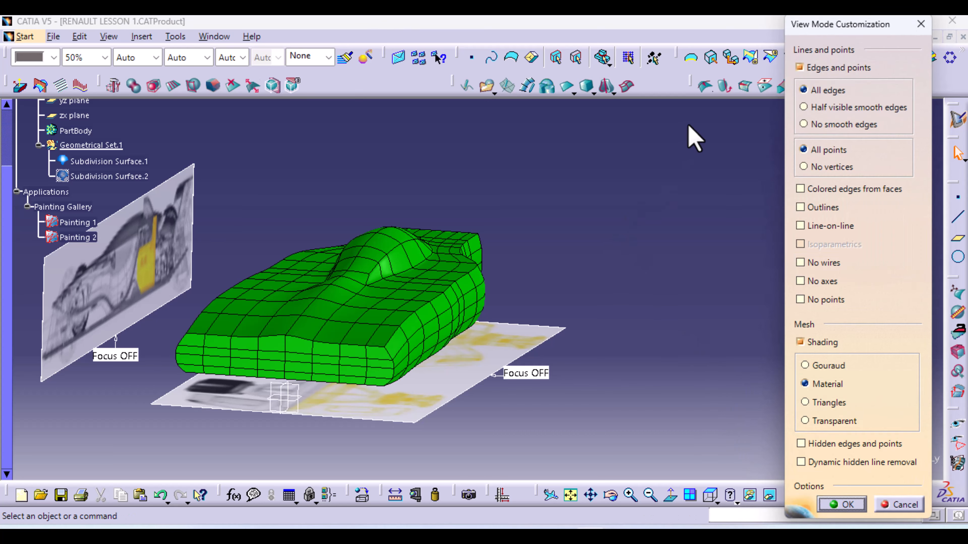
pyautogui.click(846, 505)
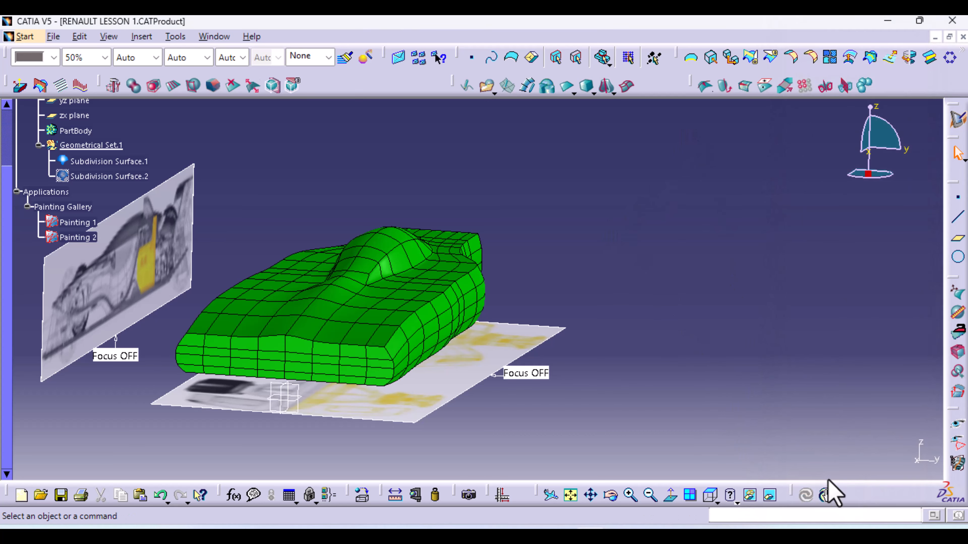
pyautogui.click(412, 331)
pyautogui.moveTo(412, 331); pyautogui.dragTo(630, 422, button='middle')
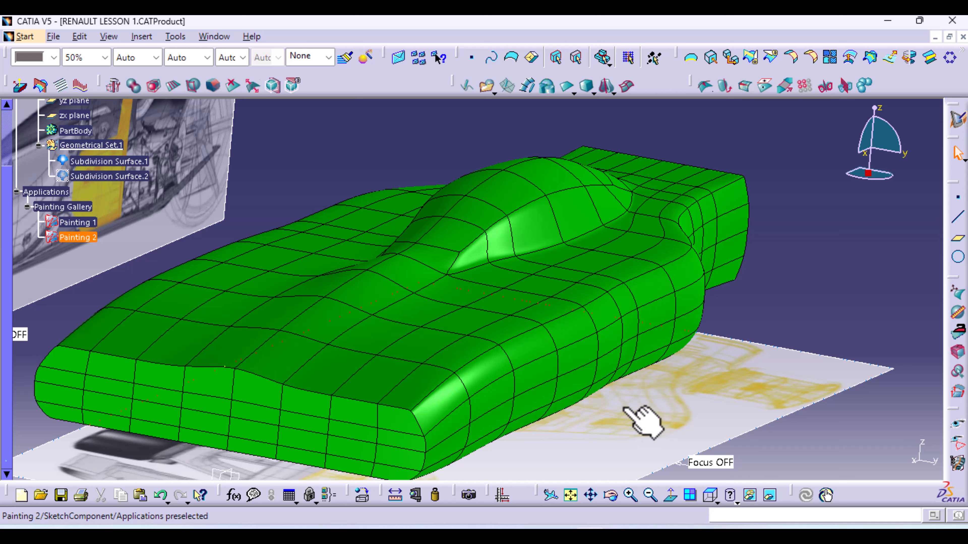
# Step: Check the smooth body once more in Shading with Material, and return to the customized view mode with edges
pyautogui.click(737, 502)
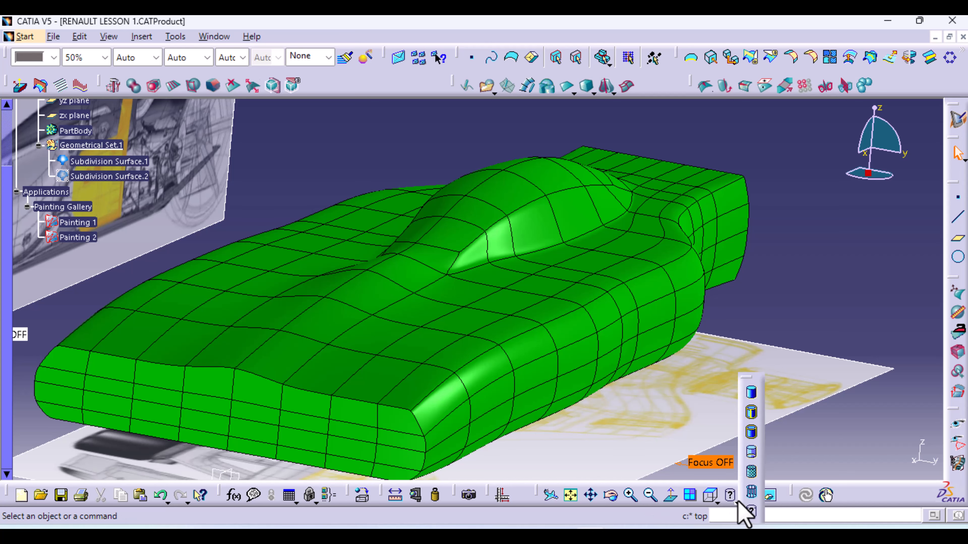
pyautogui.click(751, 473)
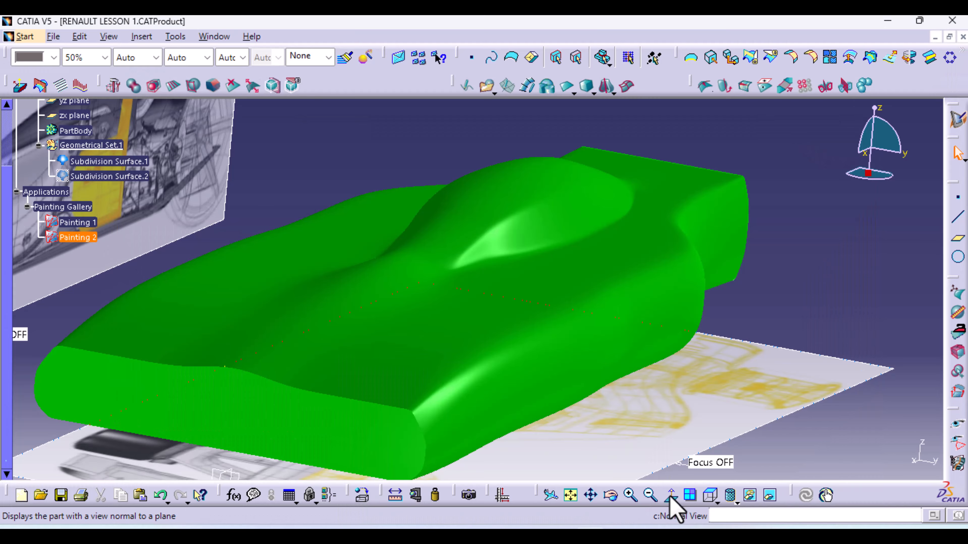
pyautogui.middleClick(629, 244)
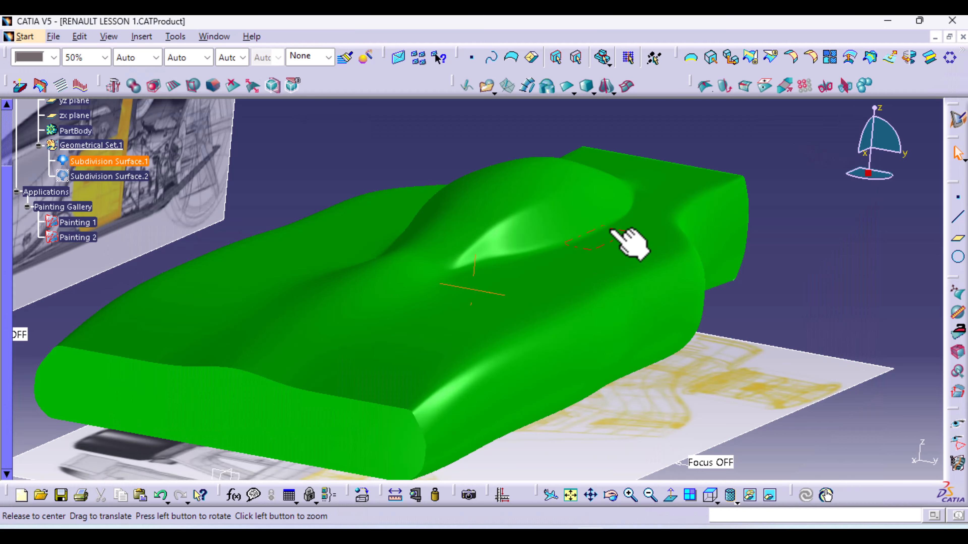
pyautogui.moveTo(611, 231); pyautogui.dragTo(603, 298, button='middle')
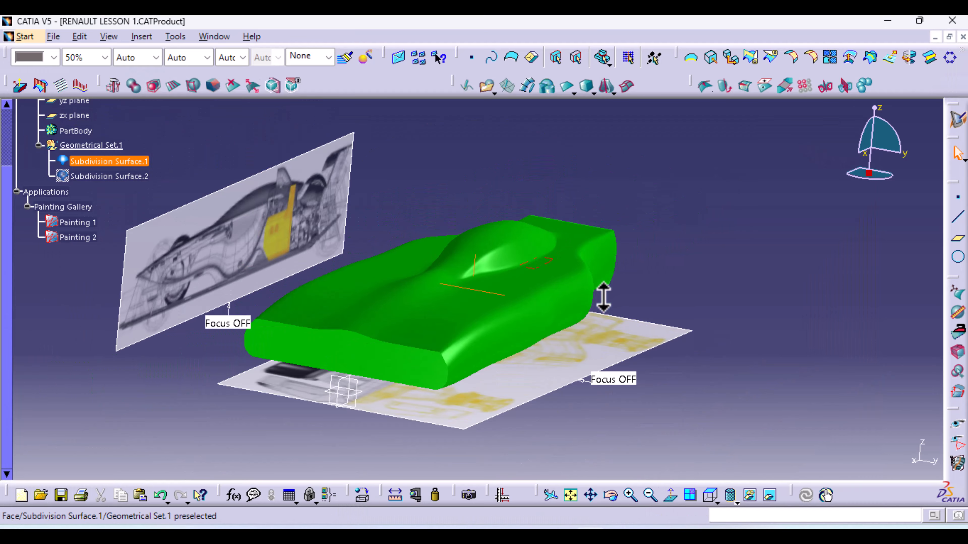
pyautogui.click(736, 503)
pyautogui.click(749, 493)
pyautogui.click(857, 509)
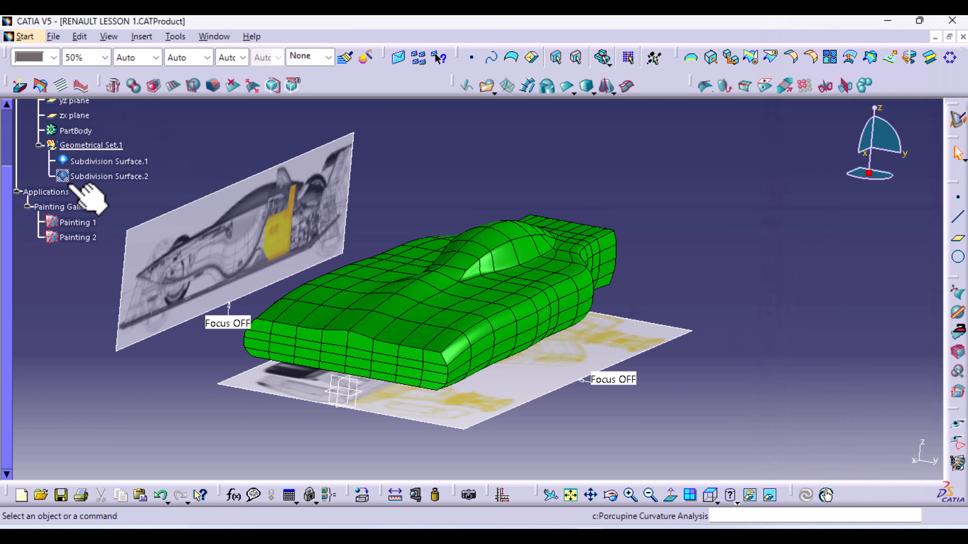
# Step: Set the graphic transparency value of Subdivision Surface.1 to 50%
pyautogui.click(108, 161)
pyautogui.click(105, 57)
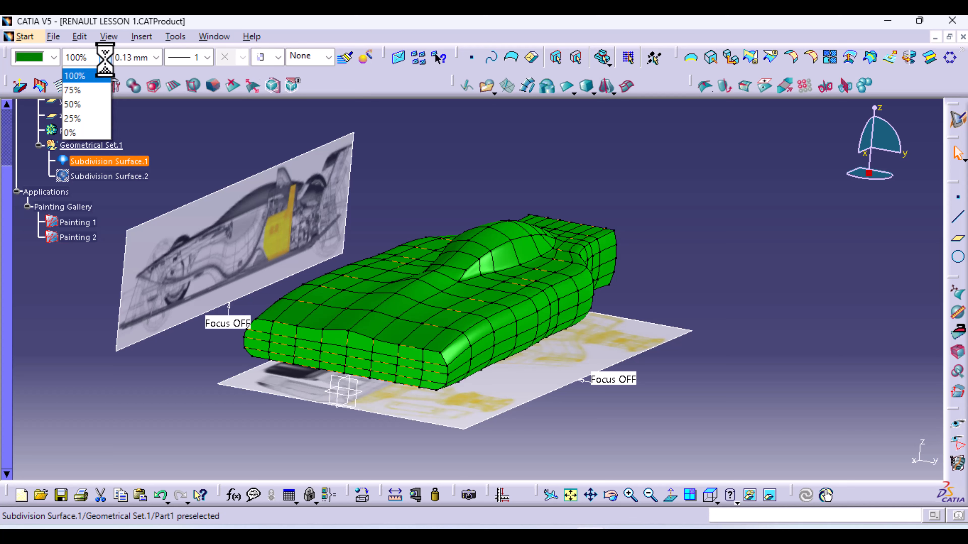
pyautogui.click(78, 120)
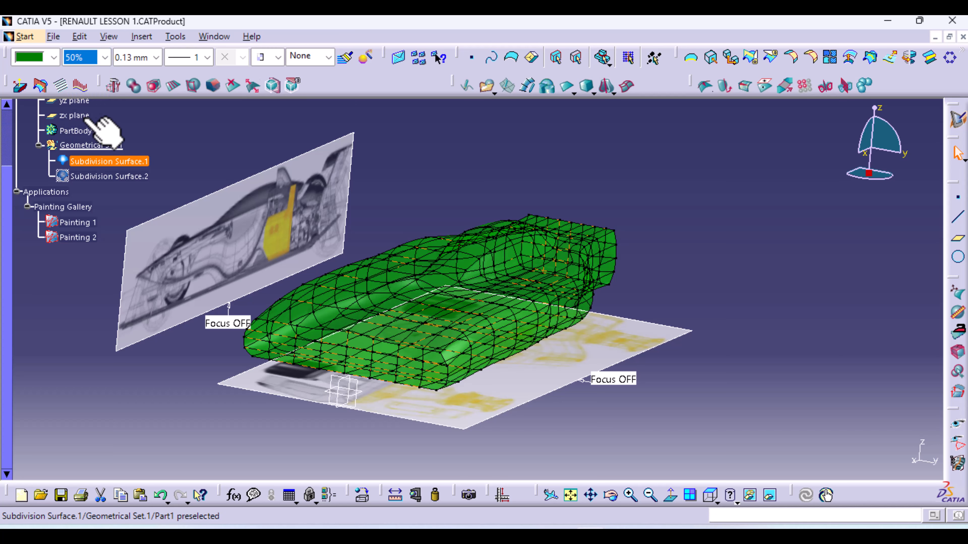
pyautogui.click(648, 127)
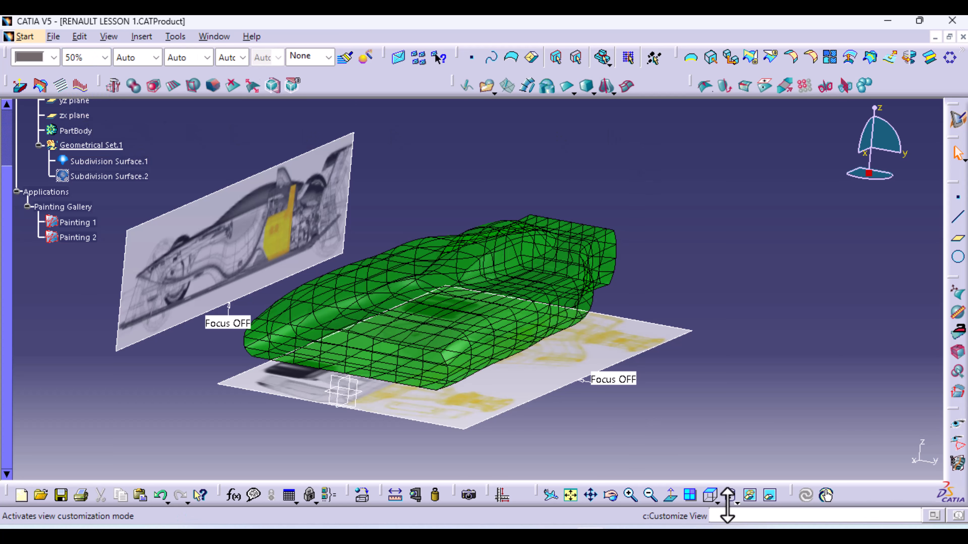
# Step: Compare the body with the car's outline in the top view and hide Subdivision Surface.1
pyautogui.click(710, 501)
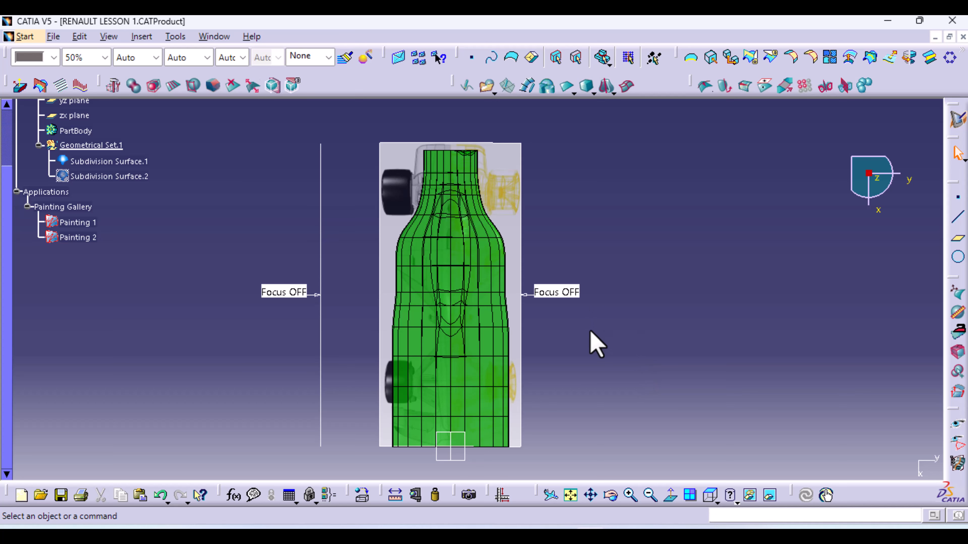
pyautogui.moveTo(586, 385); pyautogui.dragTo(579, 240, button='middle')
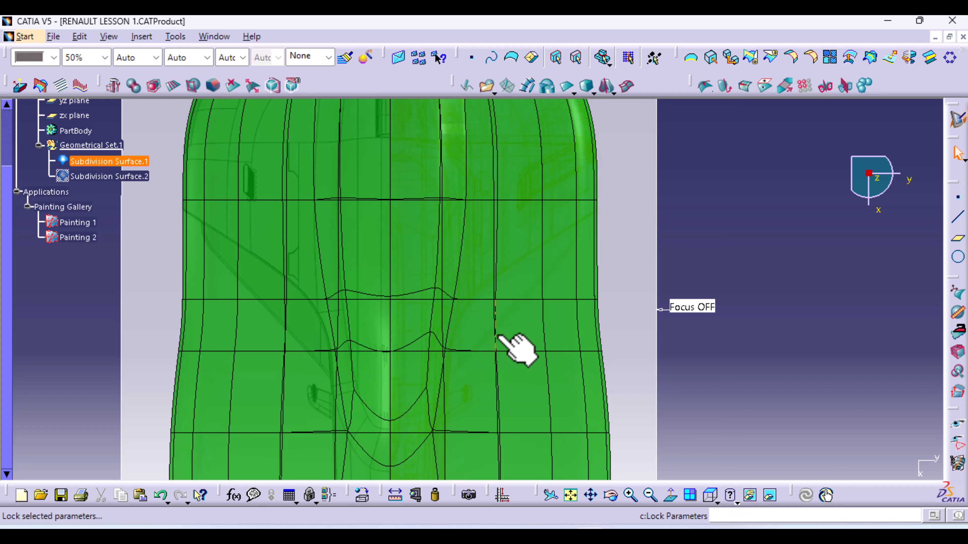
pyautogui.rightClick(119, 162)
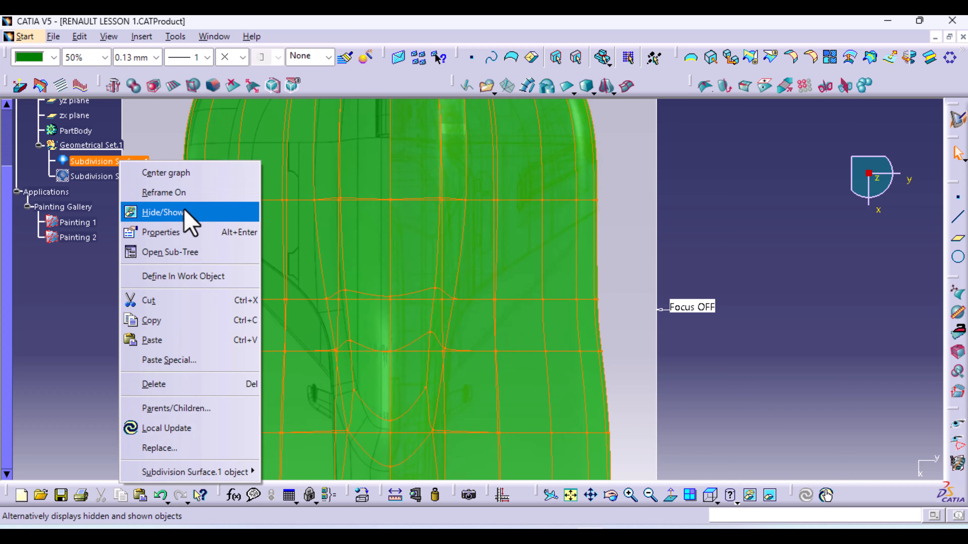
pyautogui.click(183, 212)
pyautogui.moveTo(533, 145); pyautogui.dragTo(533, 259, button='middle')
pyautogui.click(714, 128)
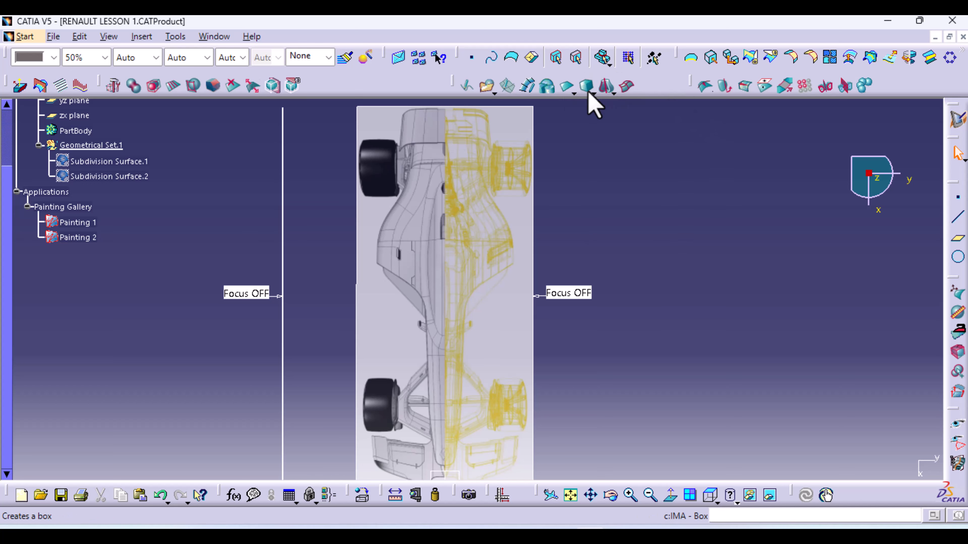
# Step: Start an extruded subdivision surface and draw its curve's first segment from outside the car to the sidepod's rear edge
pyautogui.click(612, 93)
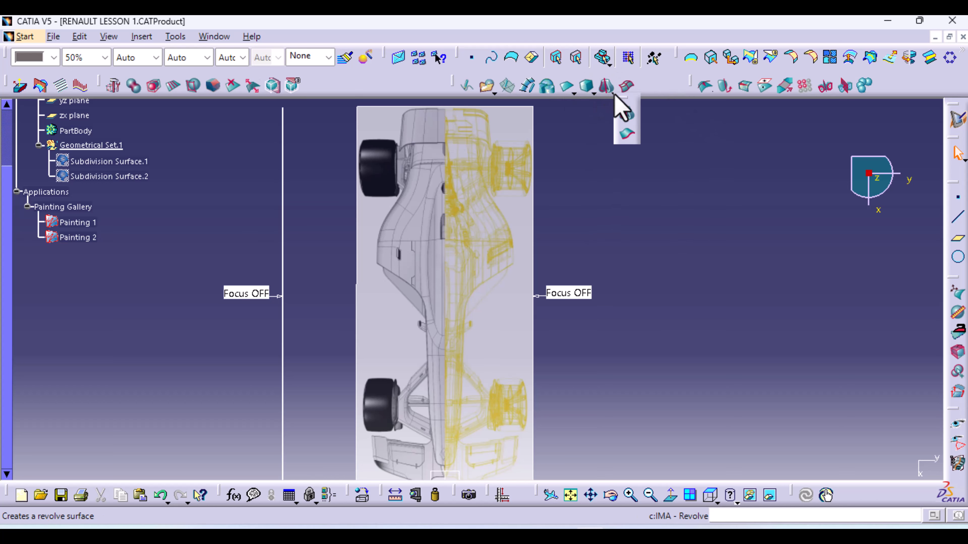
pyautogui.click(626, 133)
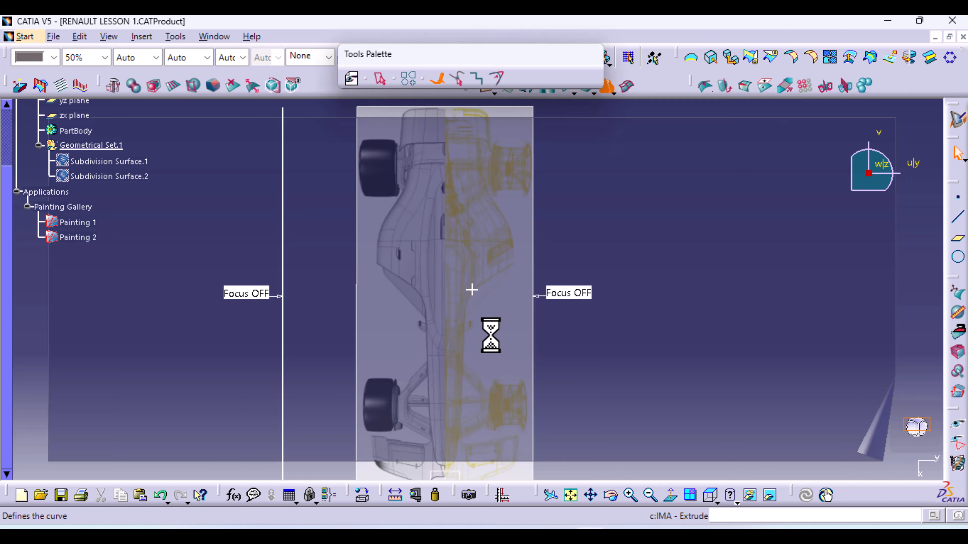
pyautogui.moveTo(490, 335); pyautogui.dragTo(571, 218, button='middle')
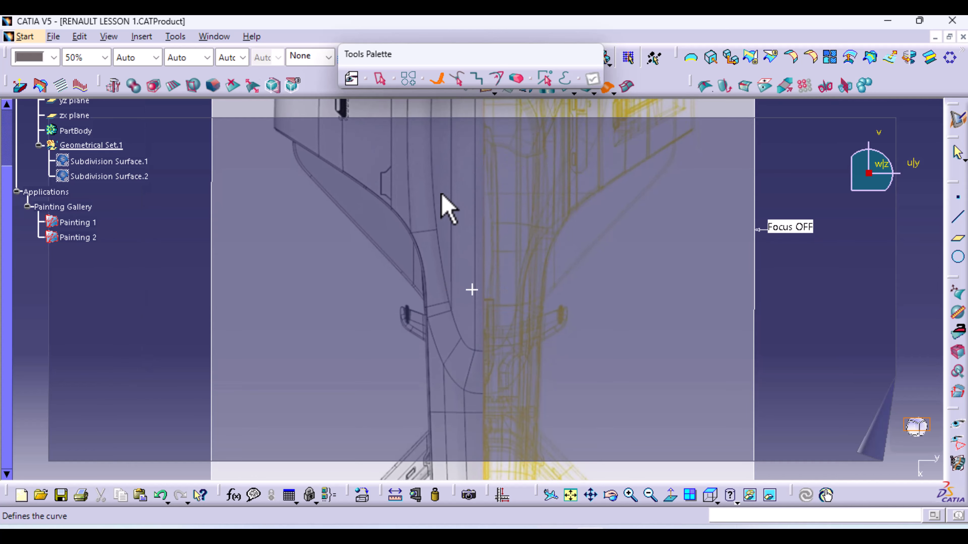
pyautogui.keyDown('ctrl'); pyautogui.moveTo(295, 156); pyautogui.dragTo(297, 210, button='middle'); pyautogui.keyUp('ctrl')
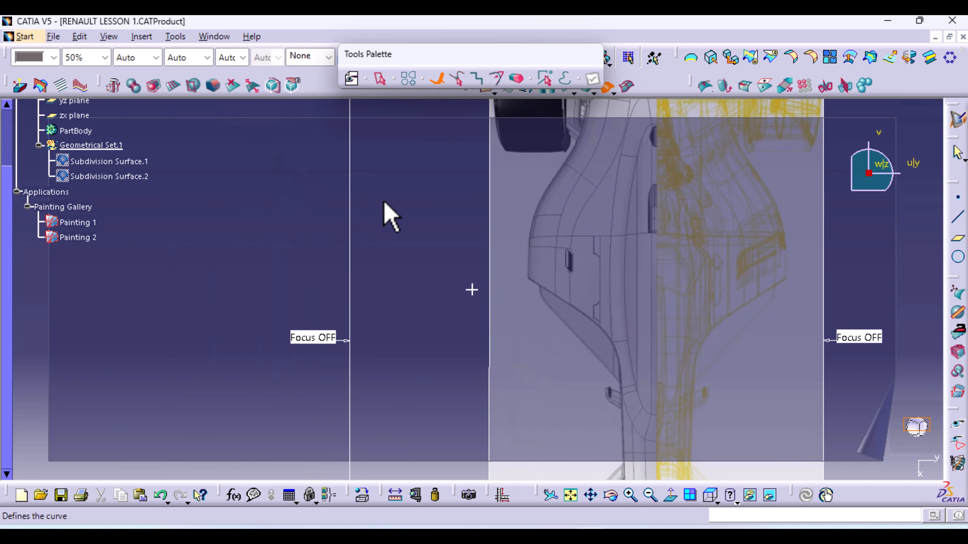
pyautogui.click(457, 235)
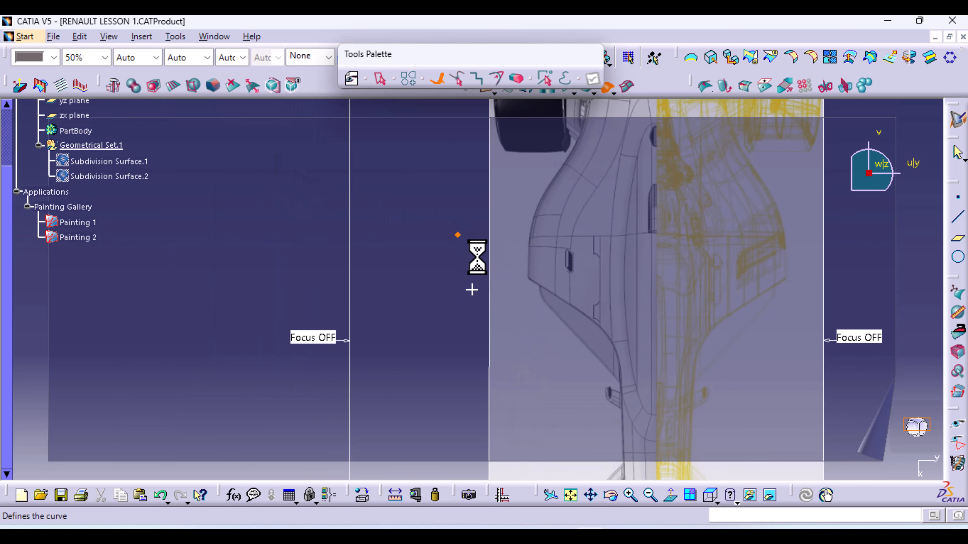
pyautogui.click(549, 292)
pyautogui.moveTo(564, 376); pyautogui.dragTo(393, 288, button='middle')
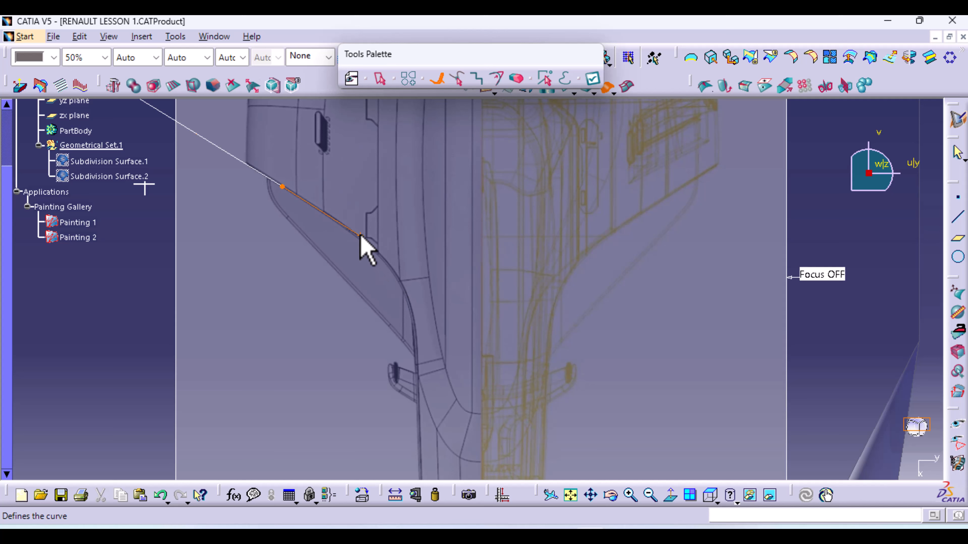
# Step: Continue the curve with points along the sidepod's rear edge and around its bend into the narrow rear body
pyautogui.click(343, 226)
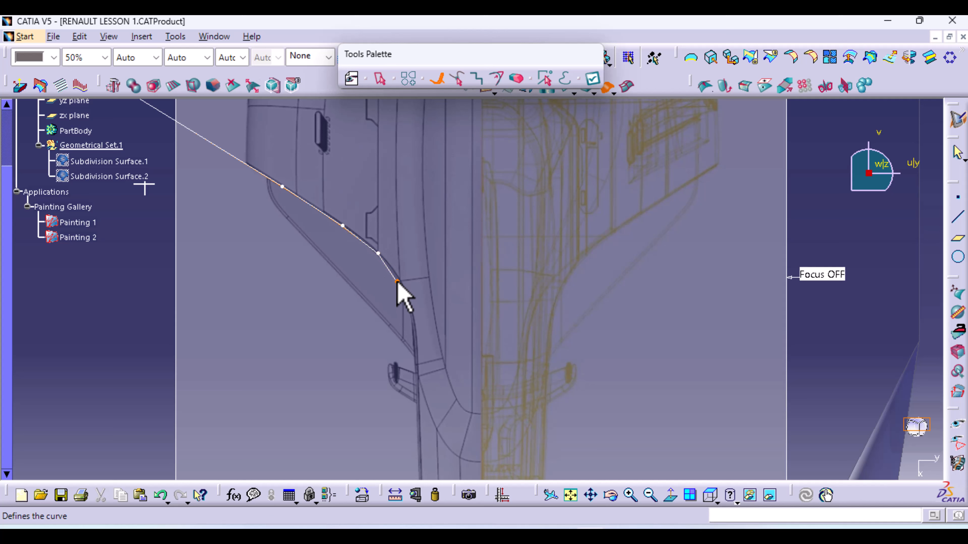
pyautogui.click(397, 282)
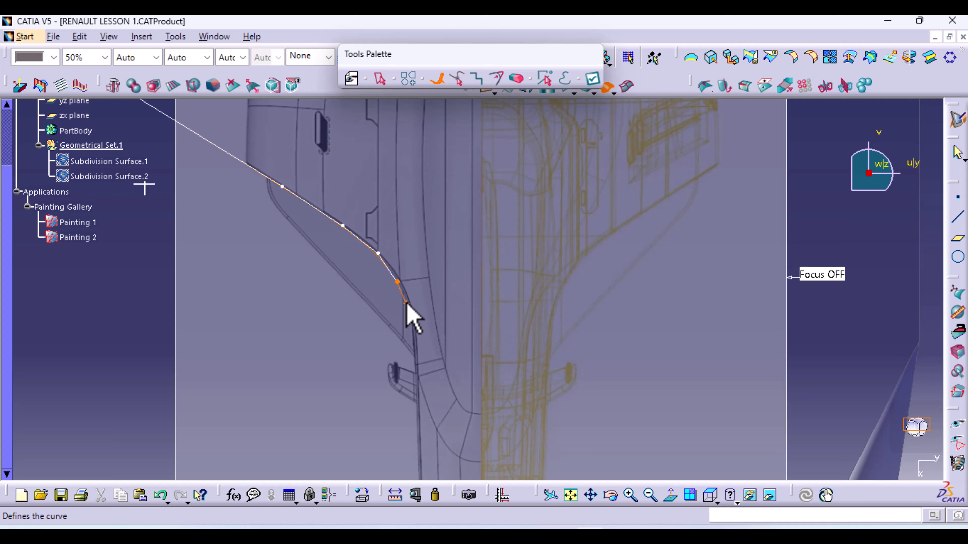
pyautogui.click(406, 304)
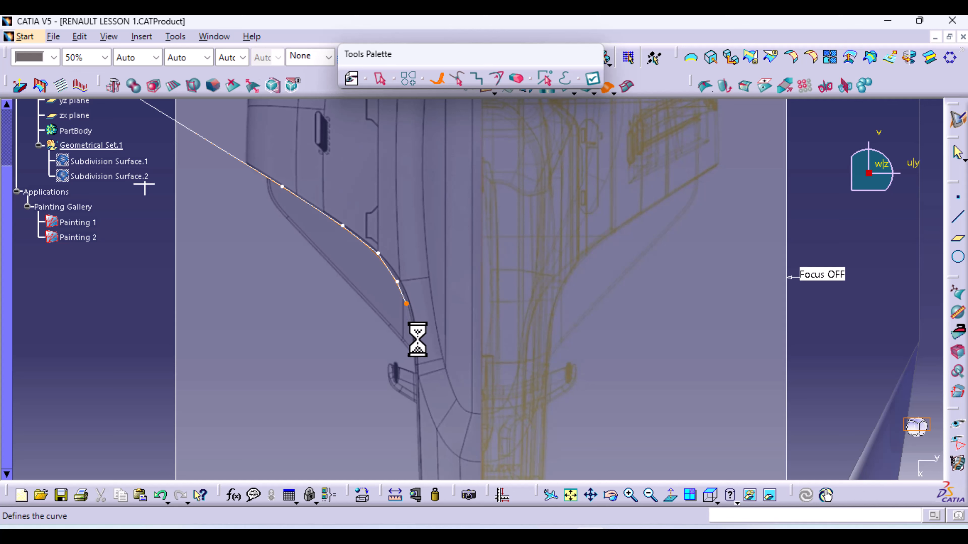
pyautogui.click(411, 328)
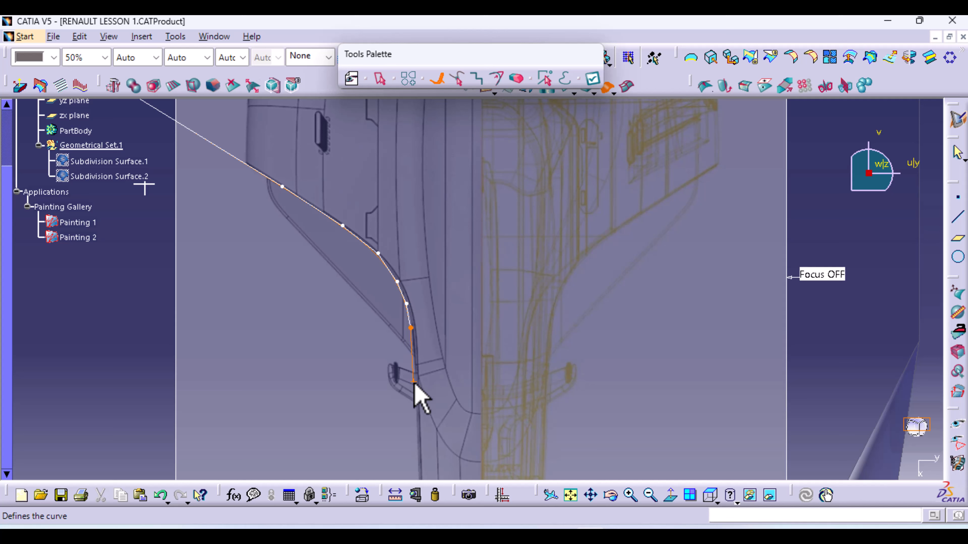
# Step: Extend the curve along the side of the rear body, past the suspension arms and down to the start of the tail corner
pyautogui.moveTo(411, 443); pyautogui.dragTo(426, 237, button='middle')
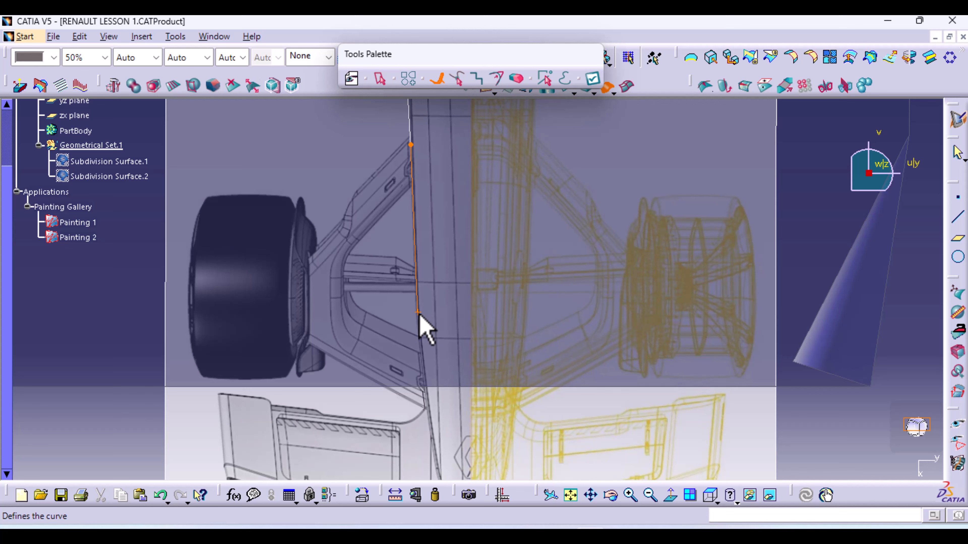
pyautogui.click(417, 317)
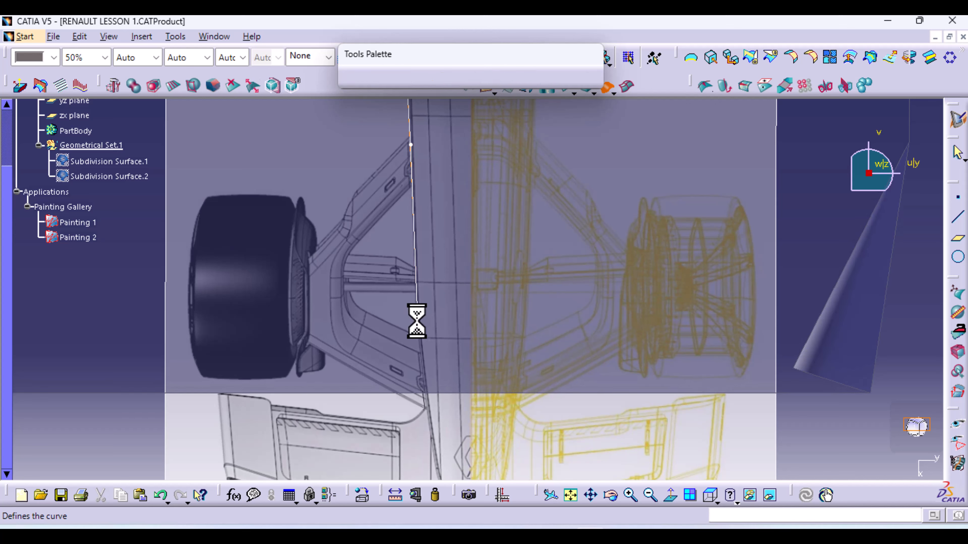
pyautogui.click(421, 371)
pyautogui.moveTo(432, 426); pyautogui.dragTo(406, 287, button='middle')
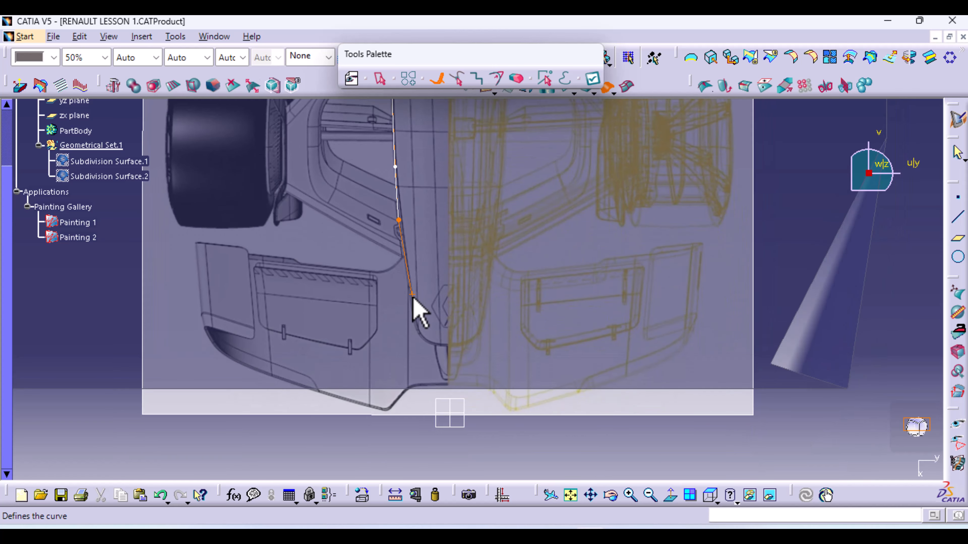
pyautogui.click(411, 303)
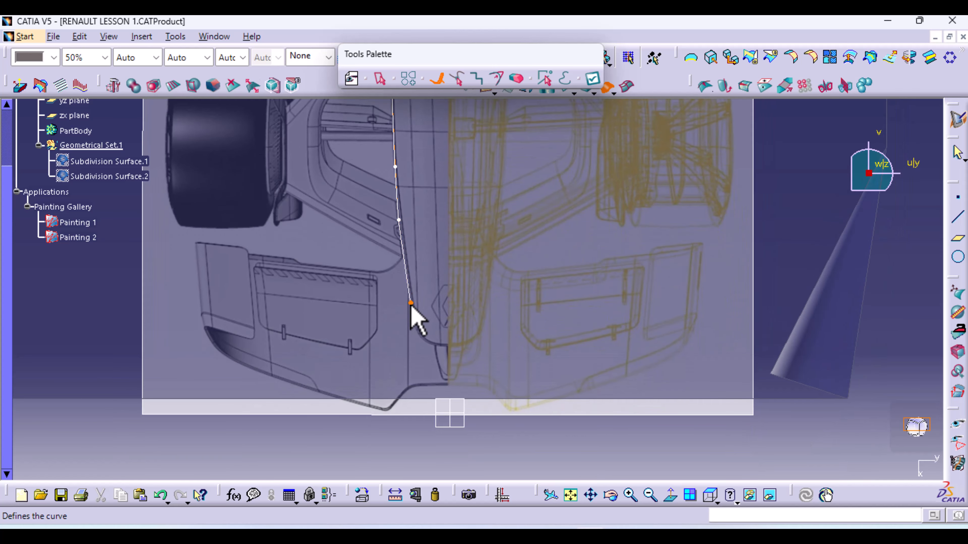
pyautogui.click(420, 334)
pyautogui.moveTo(427, 358); pyautogui.dragTo(400, 264, button='middle')
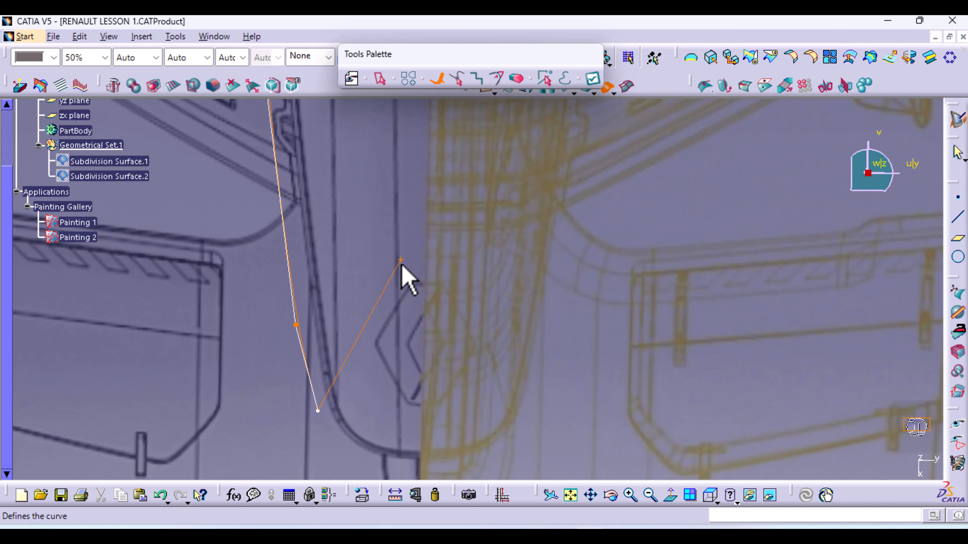
pyautogui.moveTo(399, 365); pyautogui.dragTo(400, 235, button='middle')
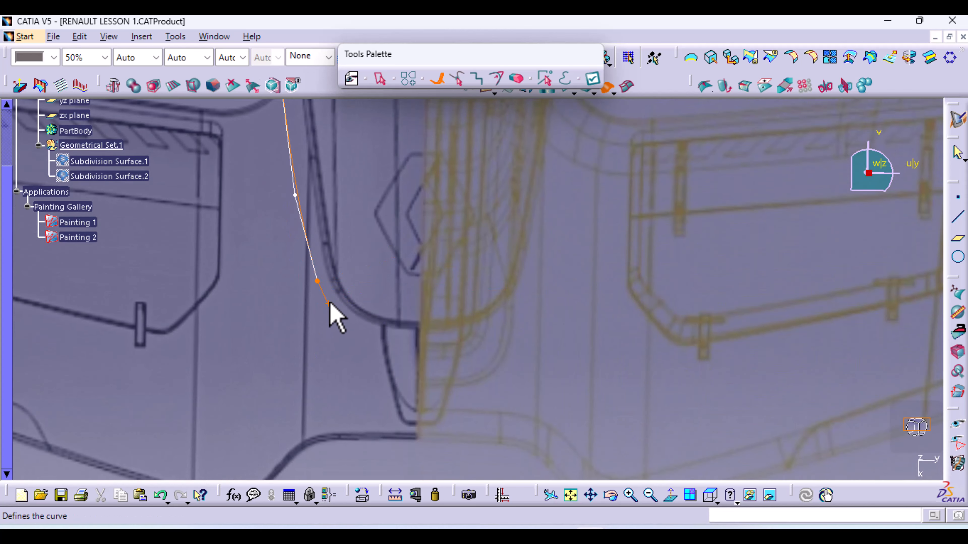
# Step: Trace the curve around the rounded tail corner, end it beyond the centreline, and complete the extruded surface
pyautogui.click(333, 309)
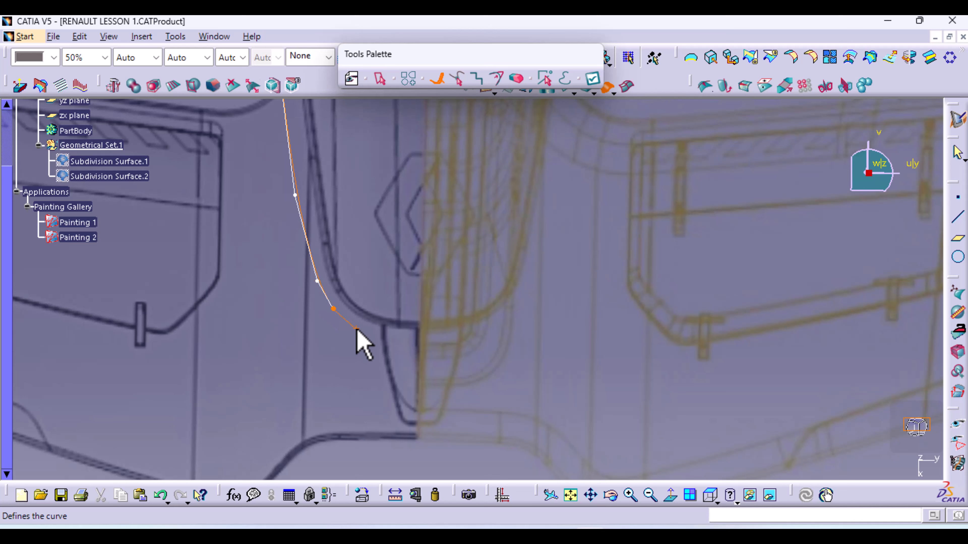
pyautogui.click(365, 331)
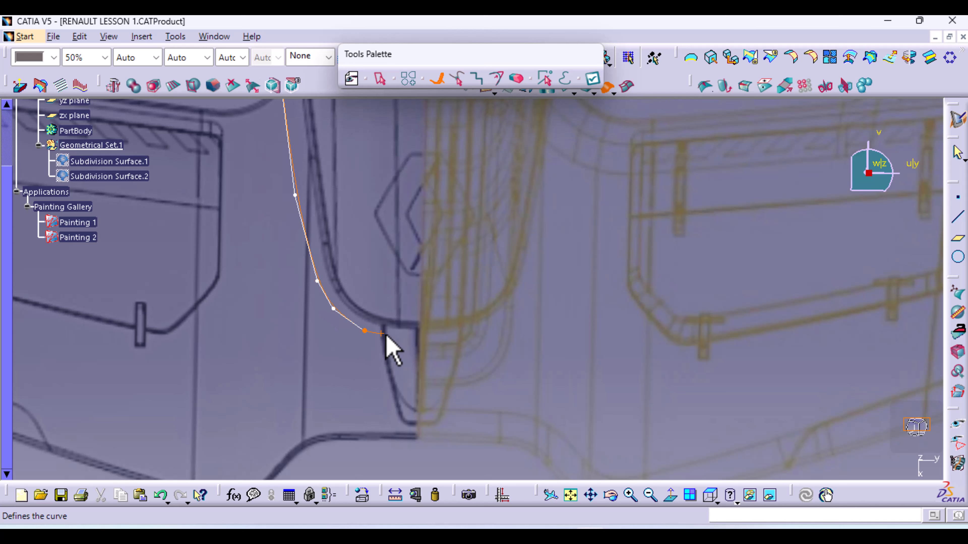
pyautogui.click(407, 337)
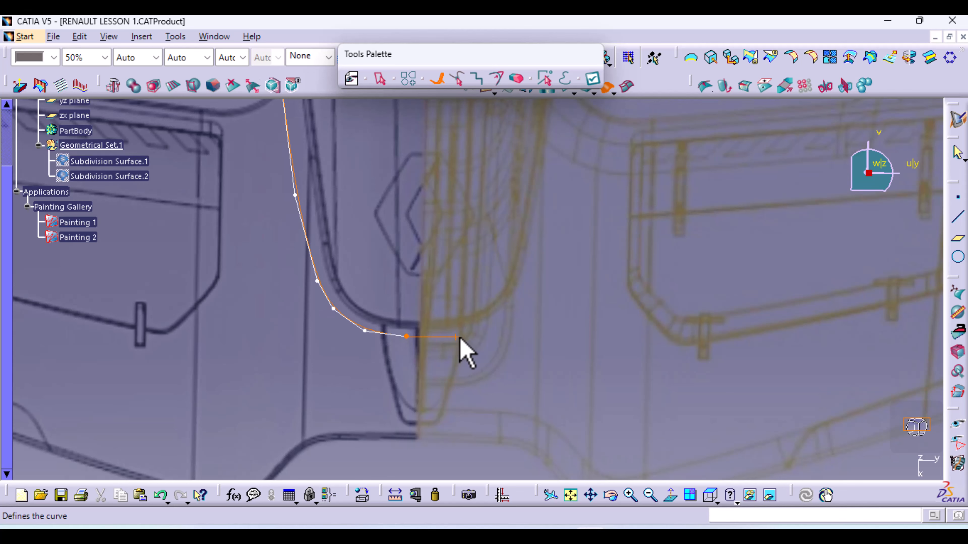
pyautogui.moveTo(484, 337); pyautogui.dragTo(480, 486, button='middle')
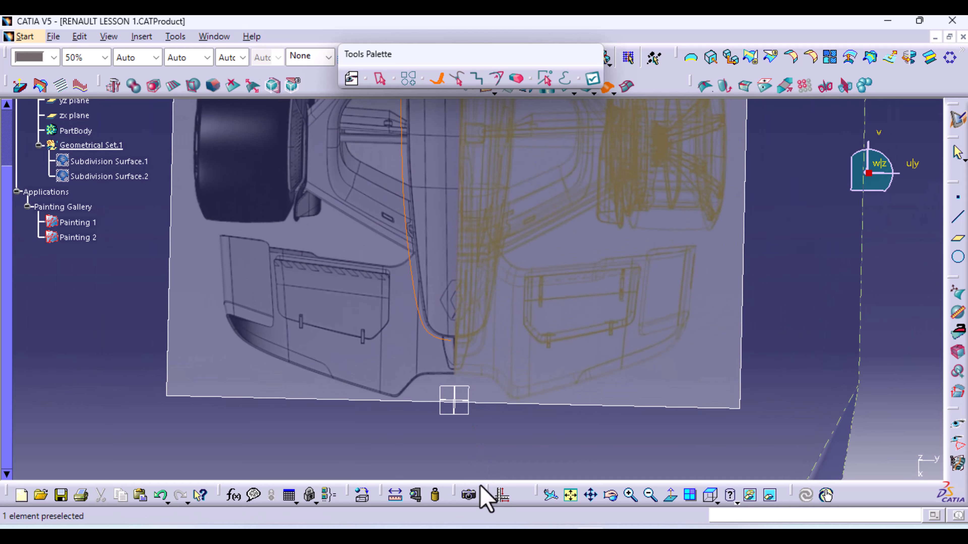
pyautogui.click(479, 341)
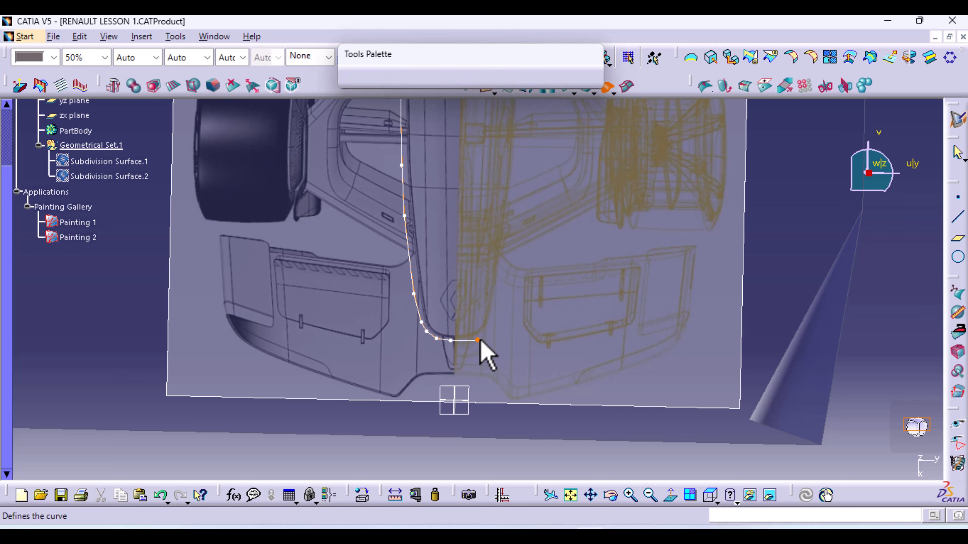
pyautogui.click(593, 80)
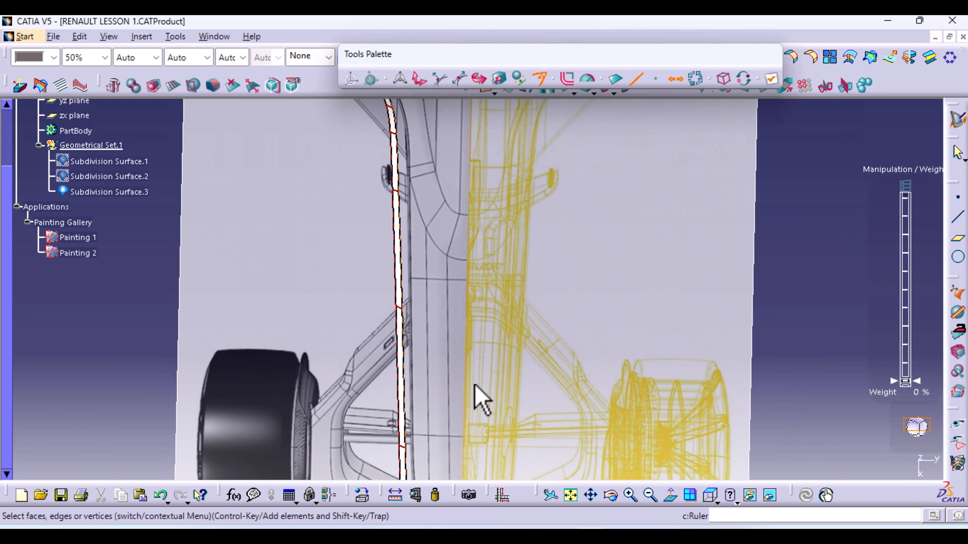
# Step: In the top view, adjust the vertices of Subdivision Surface.3 along the tail's side and corner to follow the car's outline
pyautogui.click(709, 495)
pyautogui.moveTo(520, 452); pyautogui.dragTo(512, 157, button='middle')
pyautogui.moveTo(497, 374); pyautogui.dragTo(493, 267, button='middle')
pyautogui.moveTo(382, 381); pyautogui.dragTo(518, 255, button='middle')
pyautogui.click(418, 81)
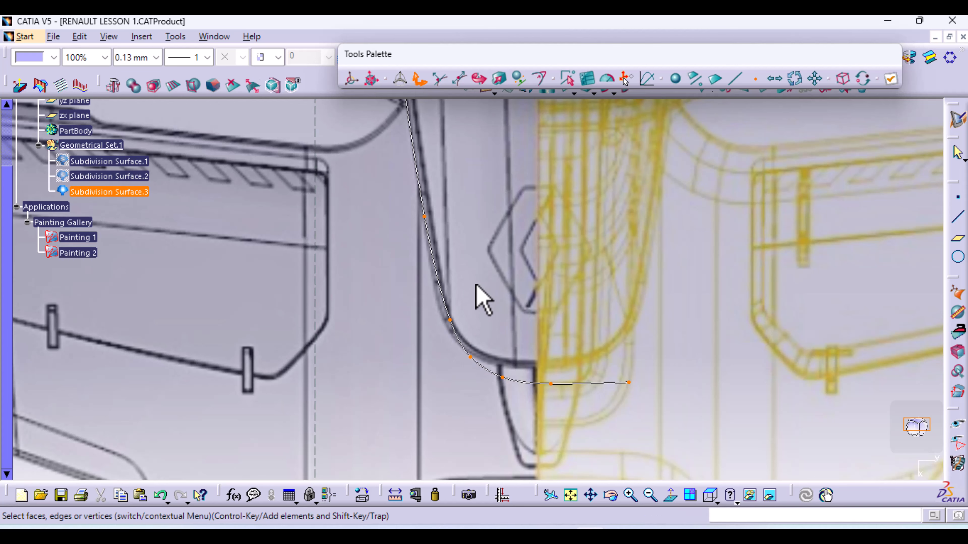
pyautogui.moveTo(477, 286)
pyautogui.keyDown('ctrl'); pyautogui.mouseDown(button='middle')
pyautogui.moveTo(519, 270)
pyautogui.moveTo(503, 371)
pyautogui.moveTo(514, 464)
pyautogui.moveTo(504, 445)
pyautogui.moveTo(510, 307)
pyautogui.moveTo(518, 528)
pyautogui.mouseUp(button='middle'); pyautogui.keyUp('ctrl')
pyautogui.moveTo(501, 178)
pyautogui.mouseDown(button='middle')
pyautogui.moveTo(523, 316)
pyautogui.moveTo(469, 56)
pyautogui.mouseUp(button='middle')
pyautogui.keyDown('ctrl'); pyautogui.moveTo(546, 299); pyautogui.dragTo(499, 109, button='middle'); pyautogui.keyUp('ctrl')
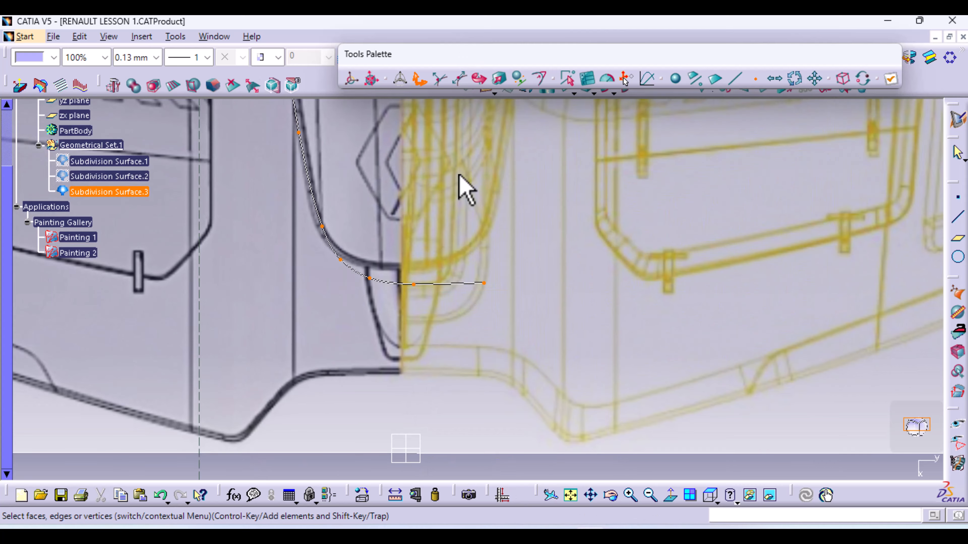
pyautogui.moveTo(465, 189); pyautogui.dragTo(577, 268, button='middle')
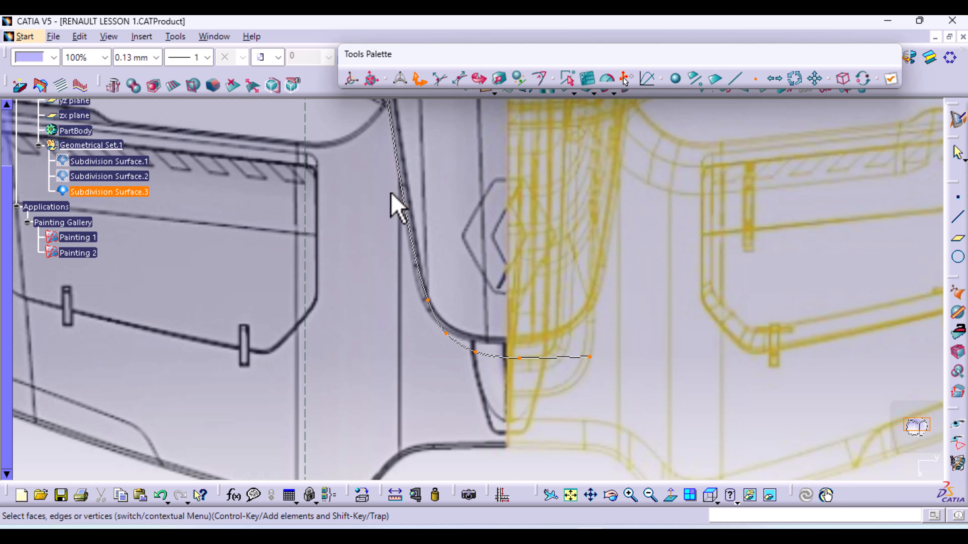
pyautogui.moveTo(391, 190); pyautogui.dragTo(435, 207)
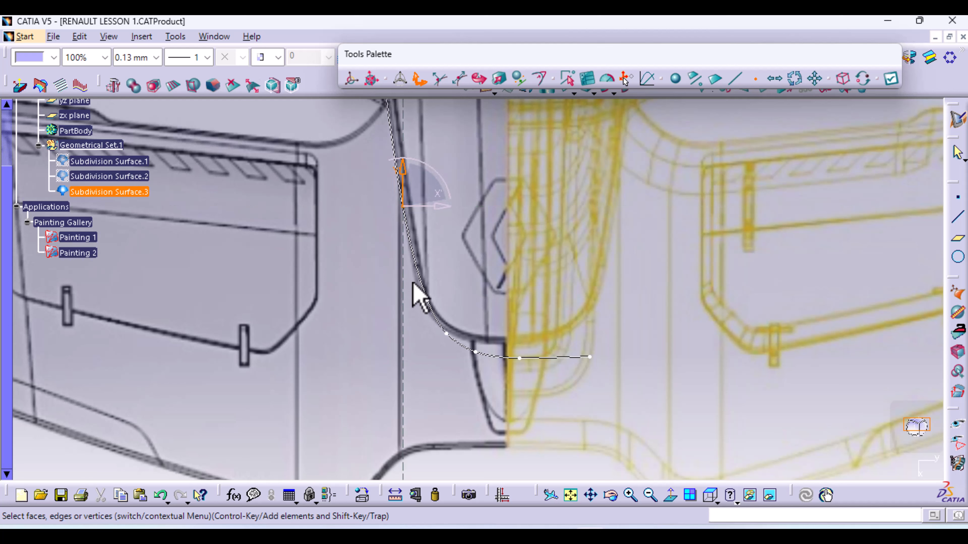
pyautogui.moveTo(411, 272); pyautogui.dragTo(460, 345)
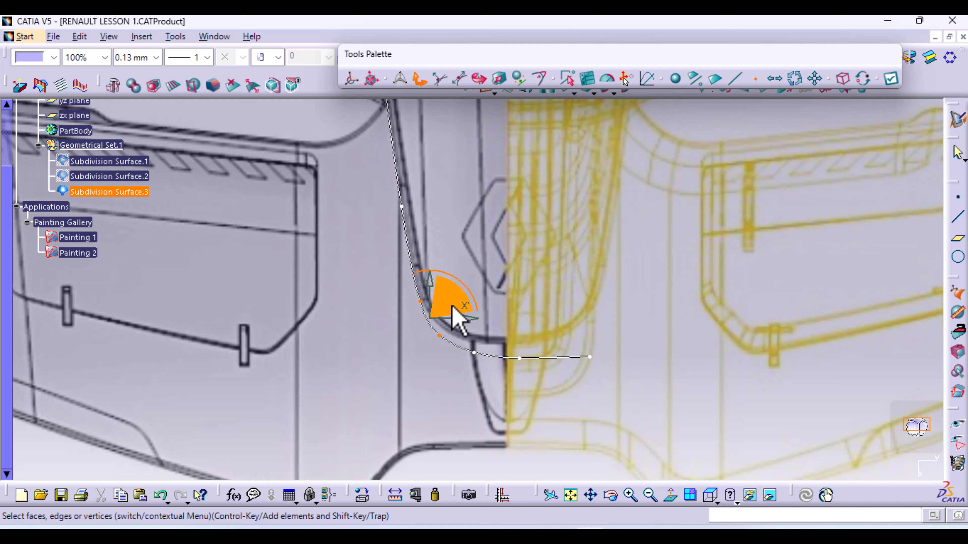
pyautogui.moveTo(453, 307); pyautogui.dragTo(446, 292)
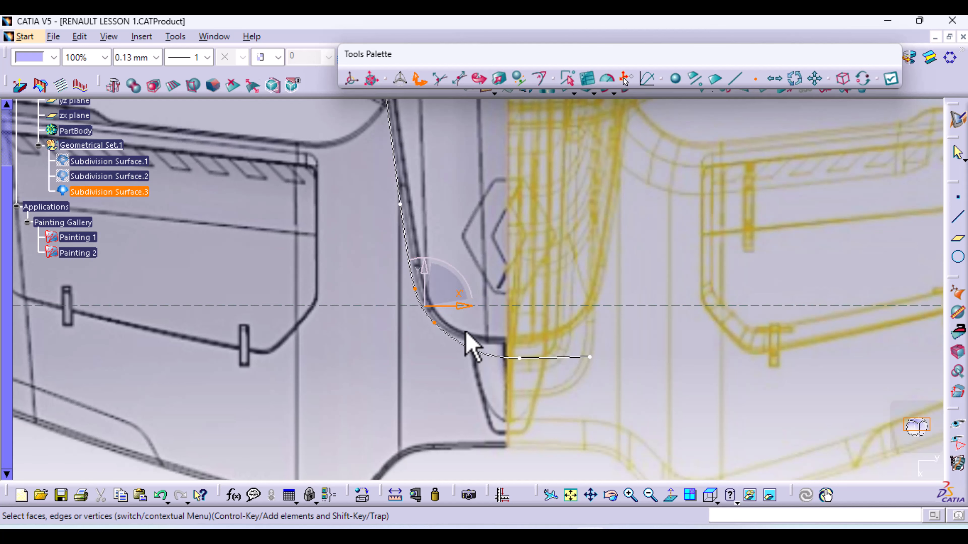
# Step: Move the surface's last three vertices together, forward and slightly sideways, so they fit the tail's rear edge
pyautogui.moveTo(462, 322); pyautogui.dragTo(620, 373)
pyautogui.moveTo(527, 322); pyautogui.dragTo(527, 312)
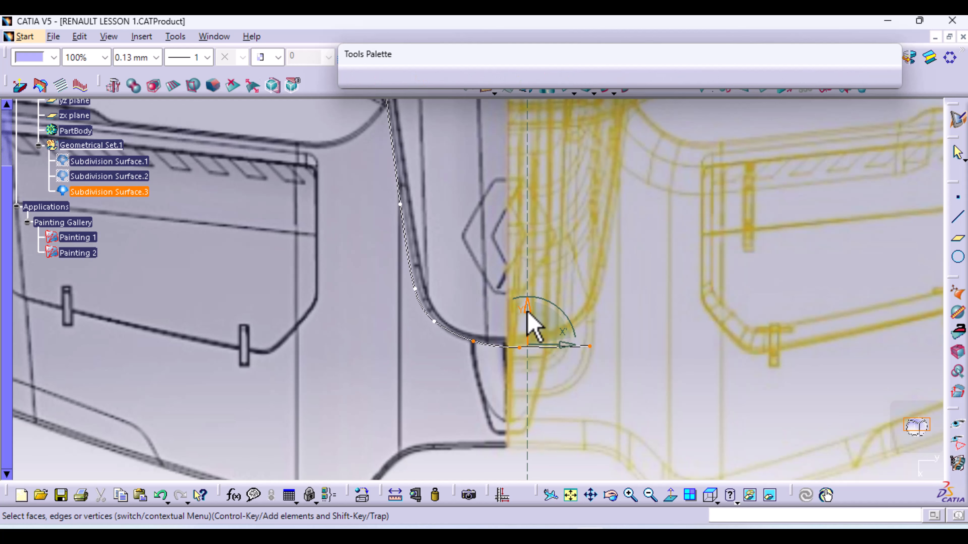
pyautogui.moveTo(556, 413); pyautogui.dragTo(526, 283, button='middle')
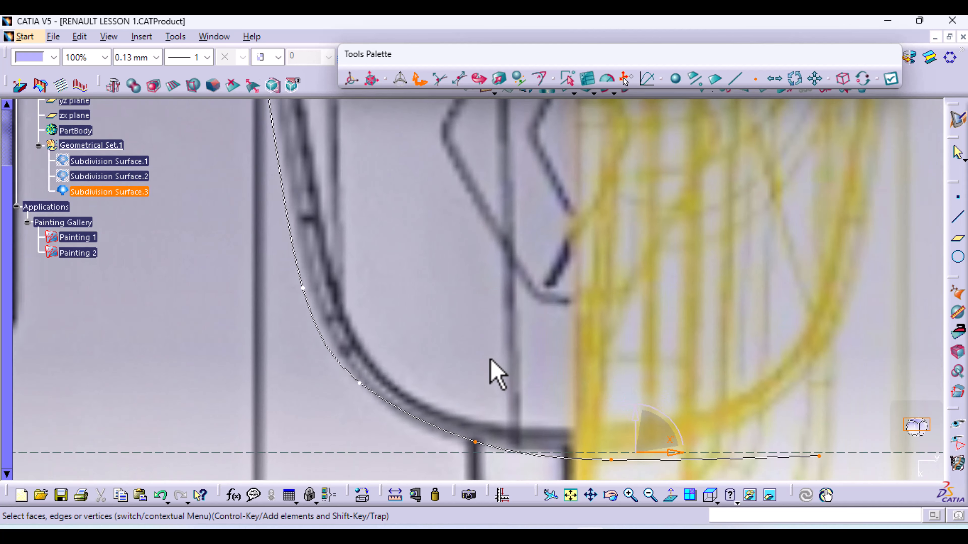
pyautogui.moveTo(489, 359); pyautogui.dragTo(435, 279, button='middle')
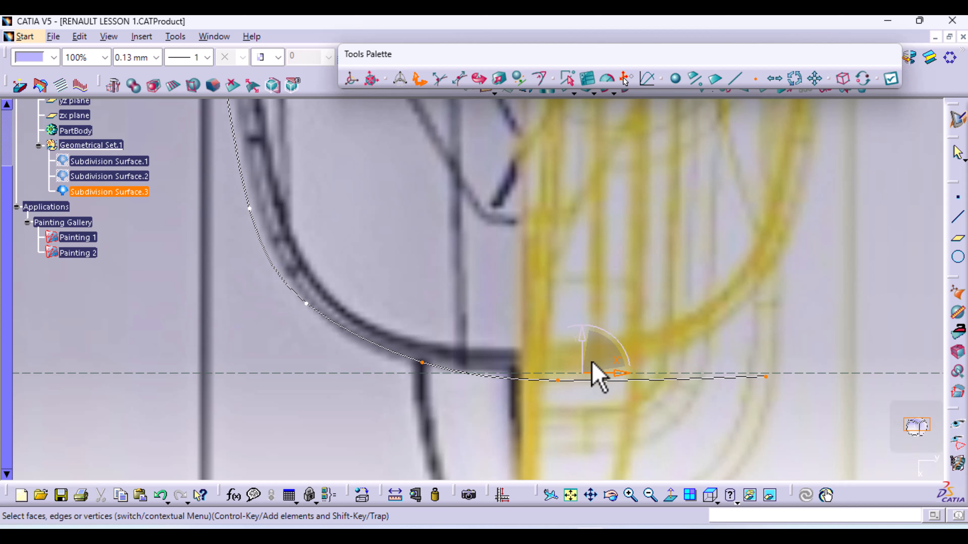
pyautogui.moveTo(591, 361); pyautogui.dragTo(561, 353)
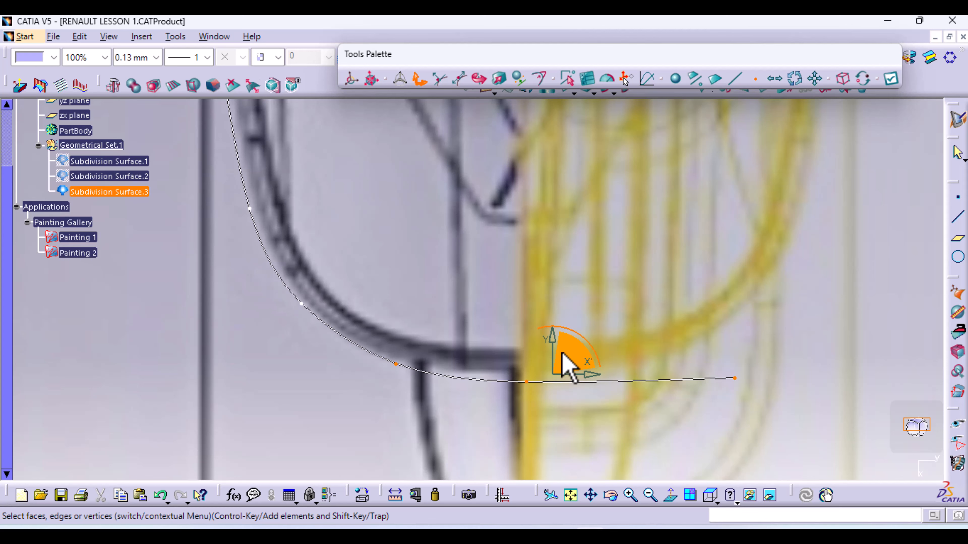
pyautogui.moveTo(625, 308); pyautogui.dragTo(615, 414, button='middle')
# Step: Try to shift the tail's rear-edge vertices of Subdivision Surface.3 sideways in the top view
pyautogui.click(494, 325)
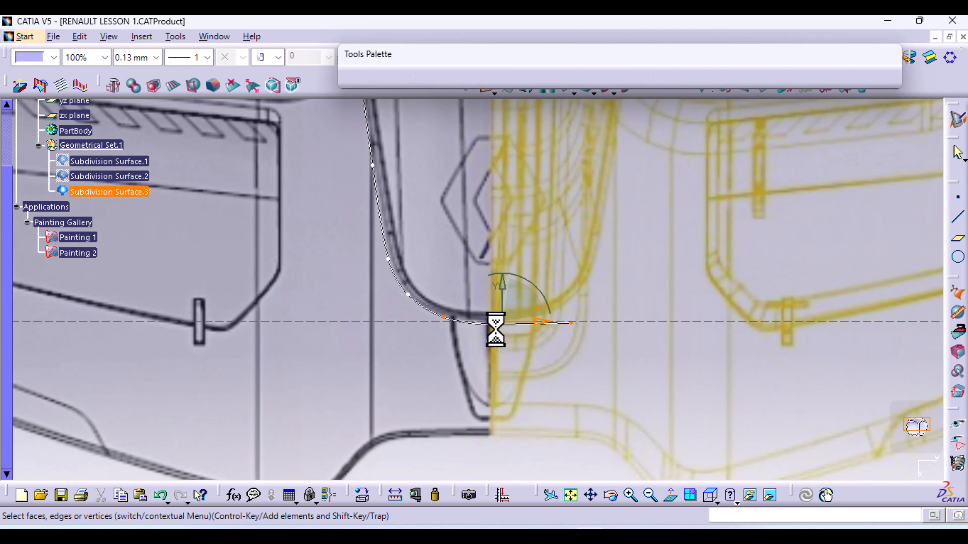
pyautogui.moveTo(537, 325); pyautogui.dragTo(512, 331)
pyautogui.click(571, 323)
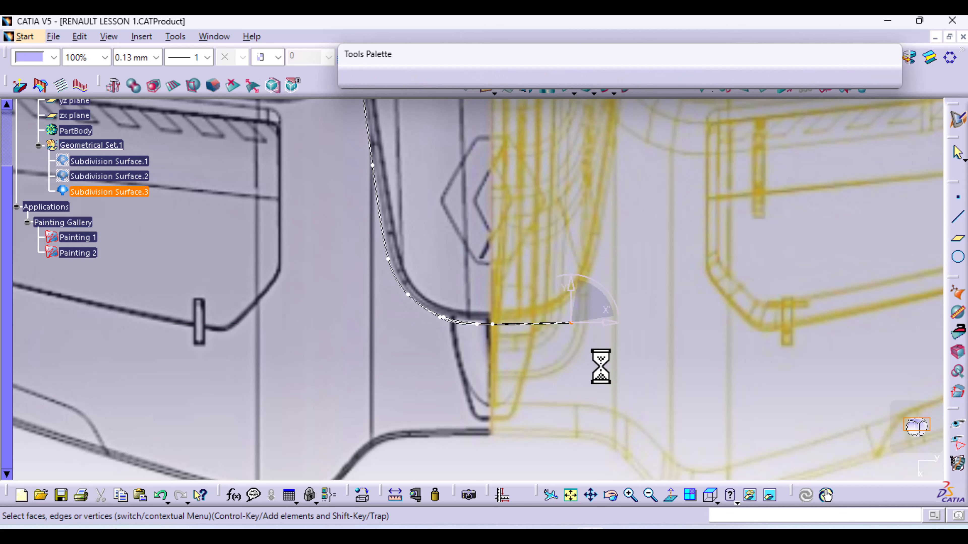
pyautogui.moveTo(538, 385); pyautogui.dragTo(518, 307, button='middle')
pyautogui.moveTo(488, 341); pyautogui.dragTo(409, 242, button='middle')
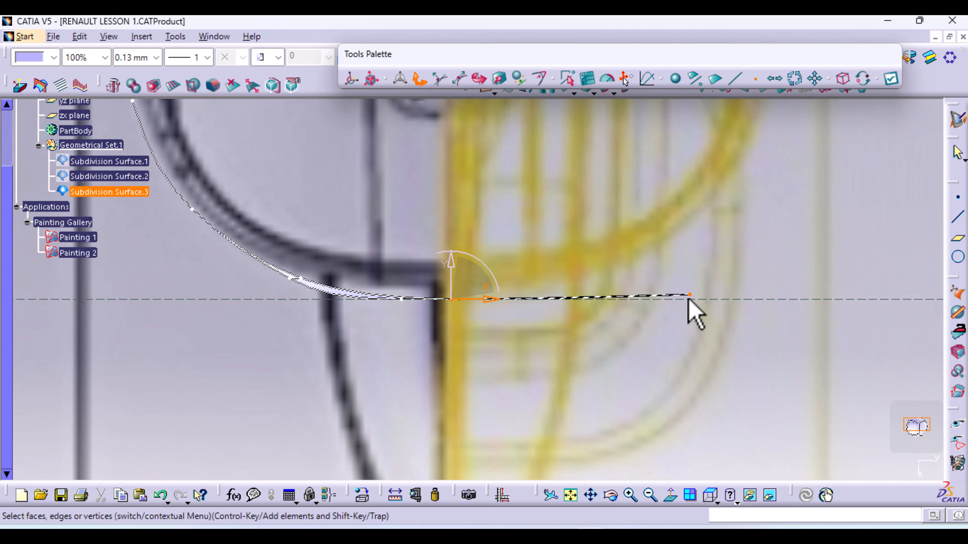
# Step: Reset the robot on the rear-edge vertex beside the centreline, then try aligning the selected vertices along its axes
pyautogui.click(402, 300)
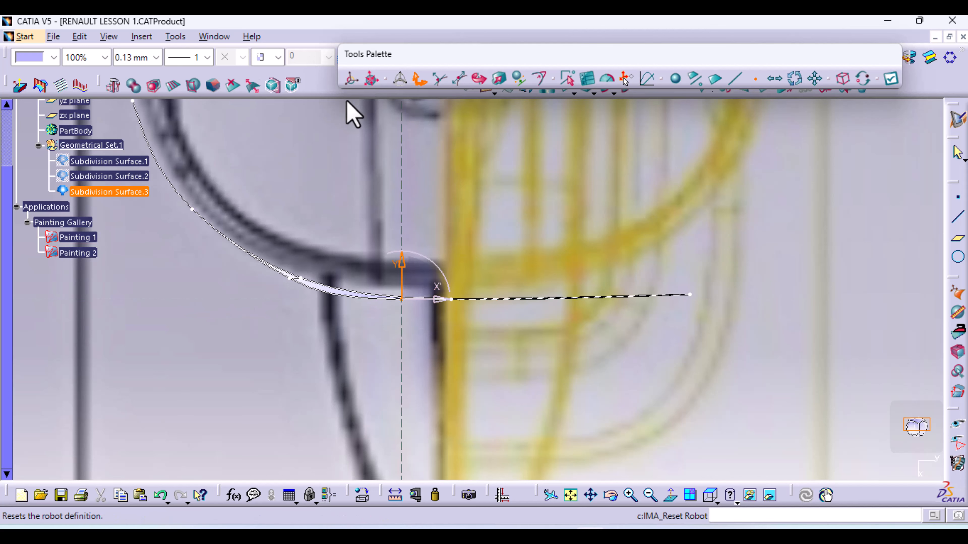
pyautogui.click(351, 79)
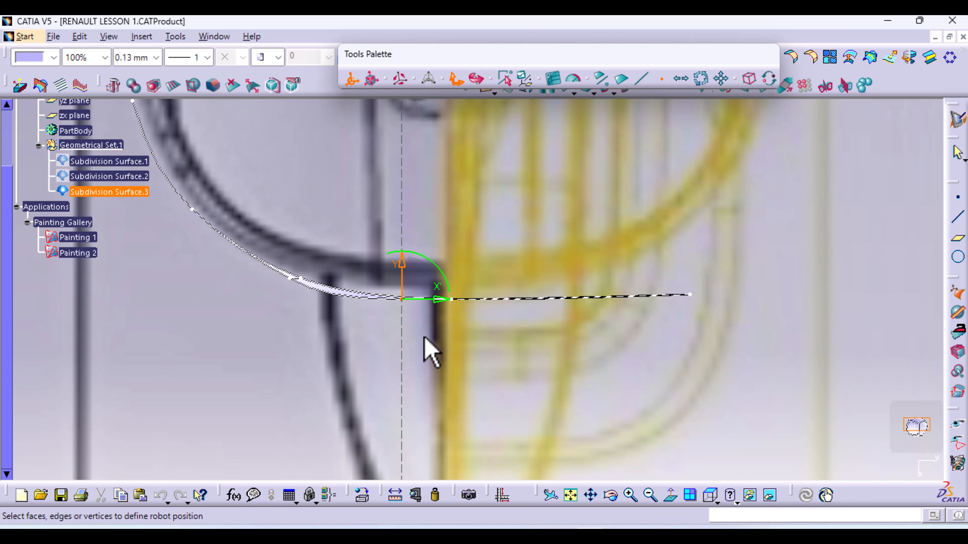
pyautogui.click(401, 300)
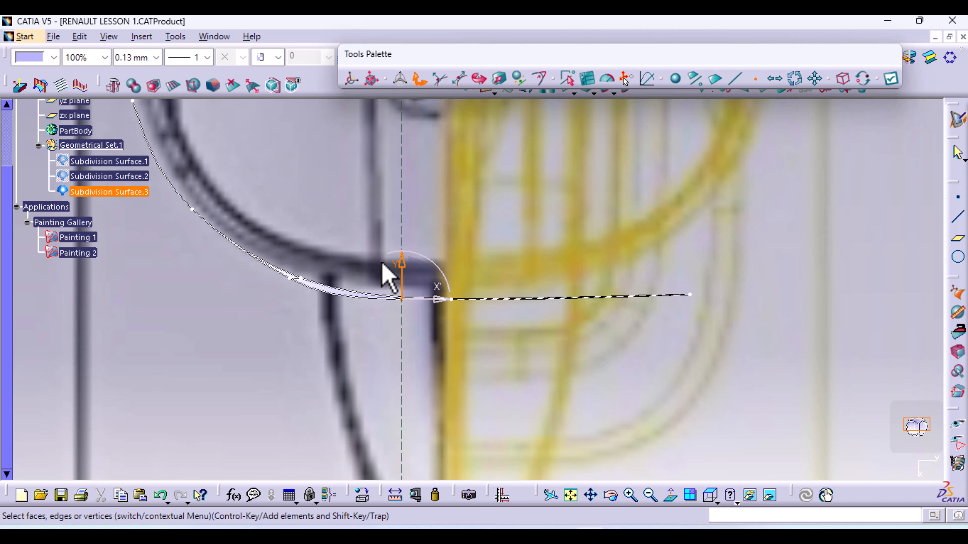
pyautogui.moveTo(381, 240); pyautogui.dragTo(710, 338)
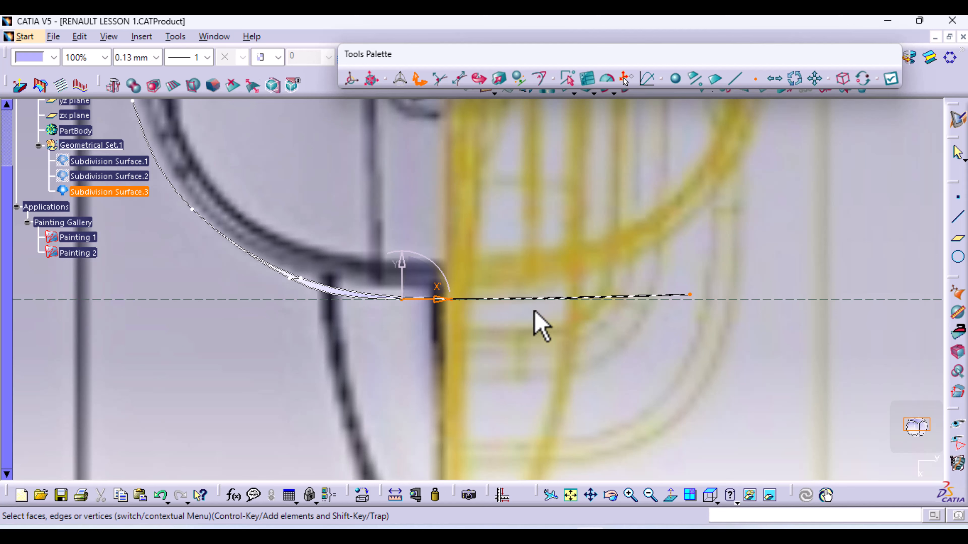
pyautogui.click(442, 300)
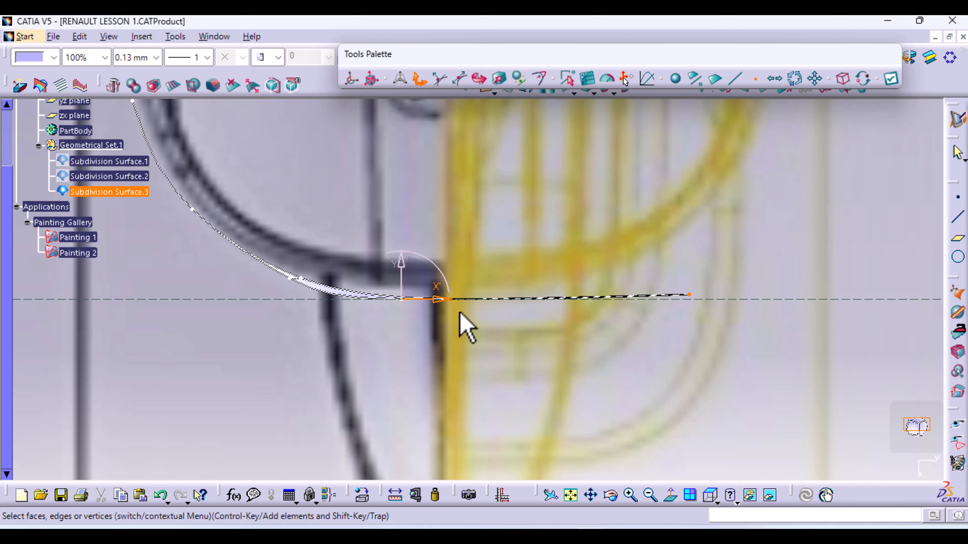
pyautogui.click(520, 79)
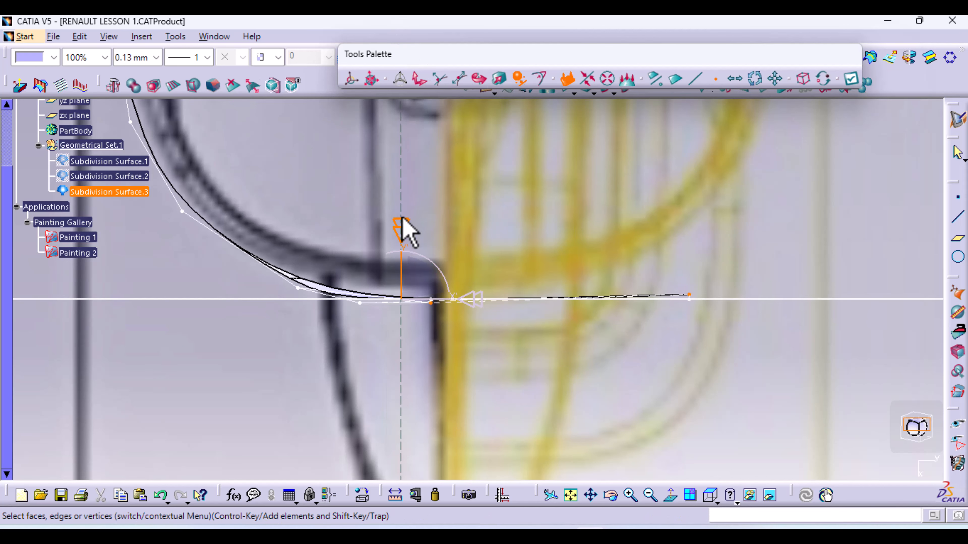
pyautogui.click(405, 229)
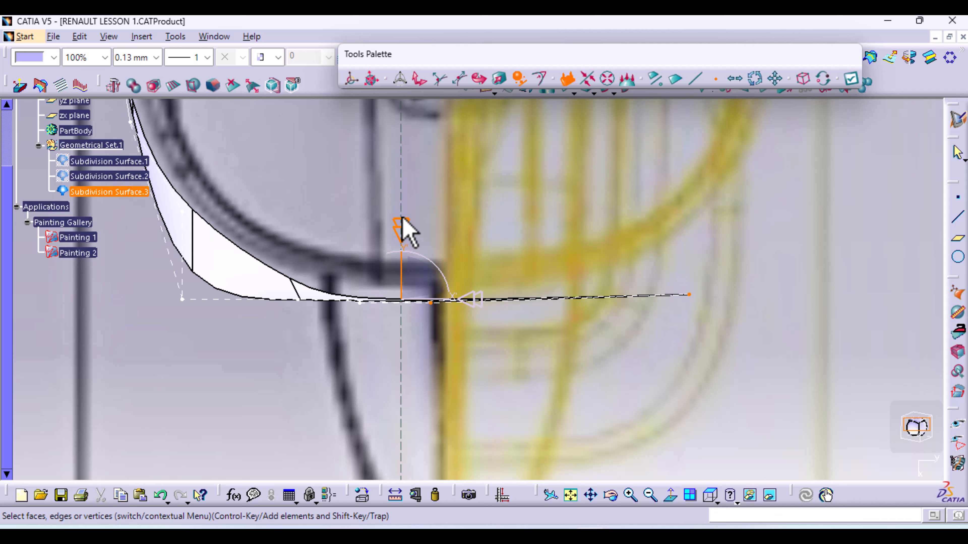
pyautogui.click(160, 494)
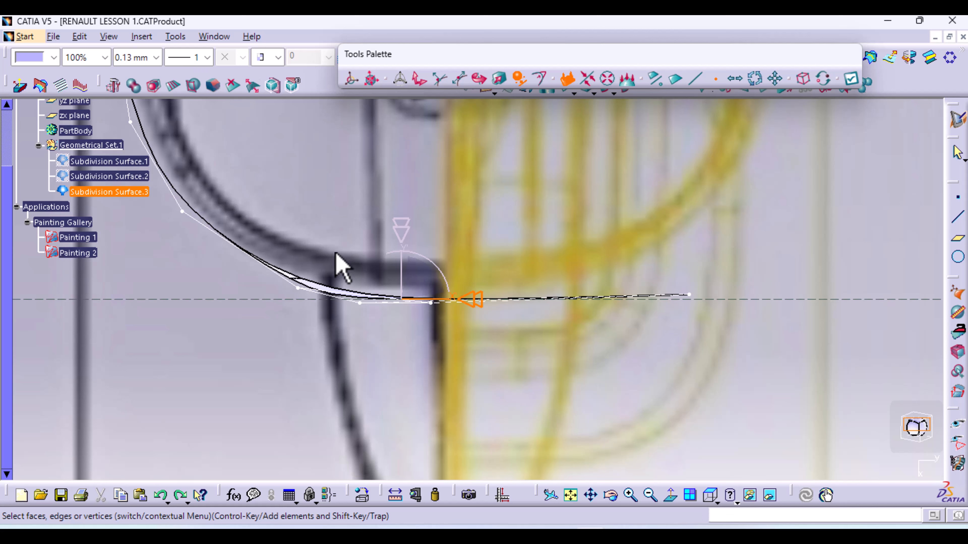
pyautogui.click(710, 495)
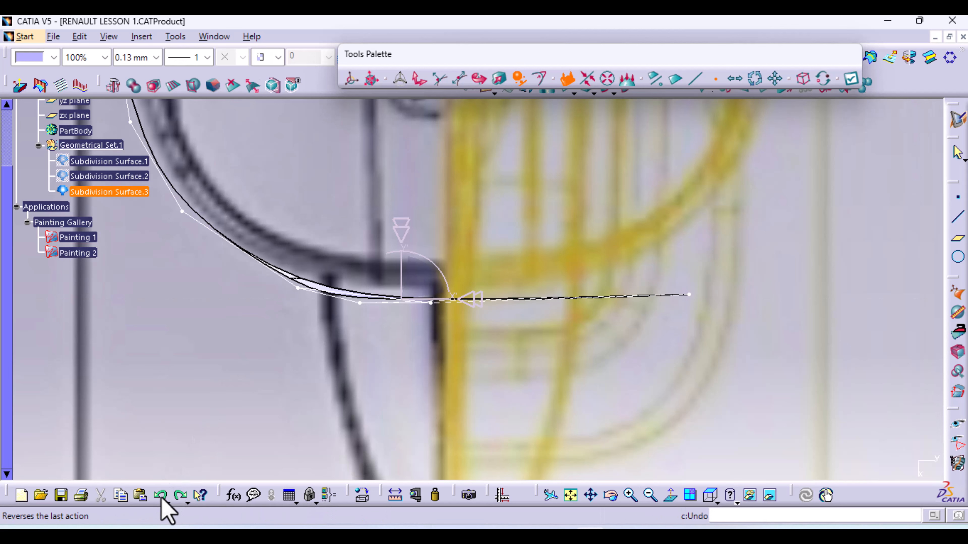
# Step: Leave the alignment mode and undo the recent vertex edits at the tail's rear edge
pyautogui.click(419, 79)
pyautogui.moveTo(400, 179); pyautogui.dragTo(392, 148, button='middle')
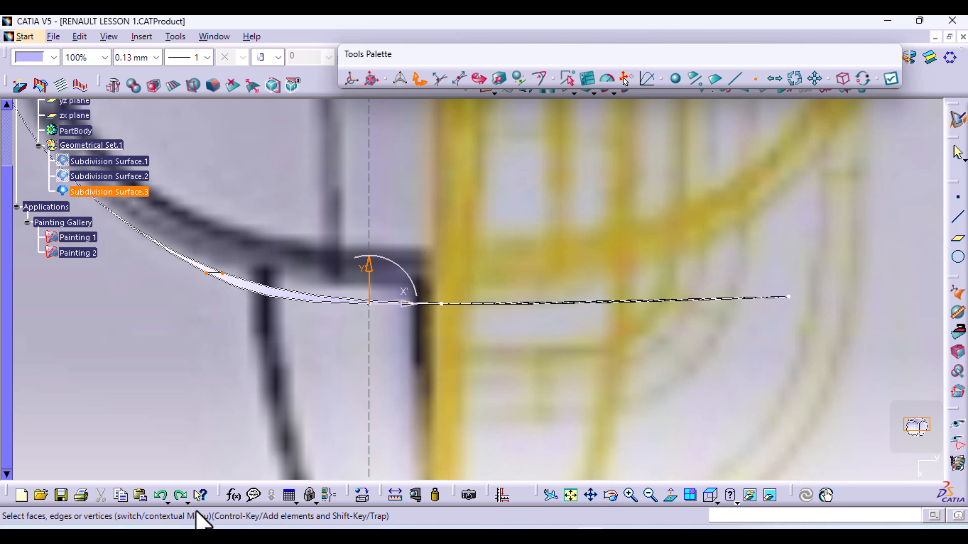
pyautogui.click(159, 494)
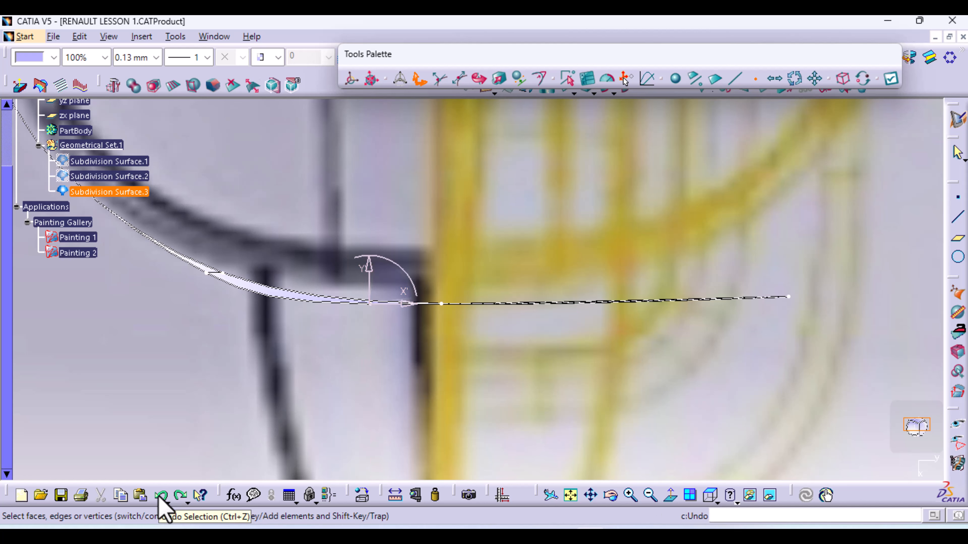
pyautogui.click(161, 496)
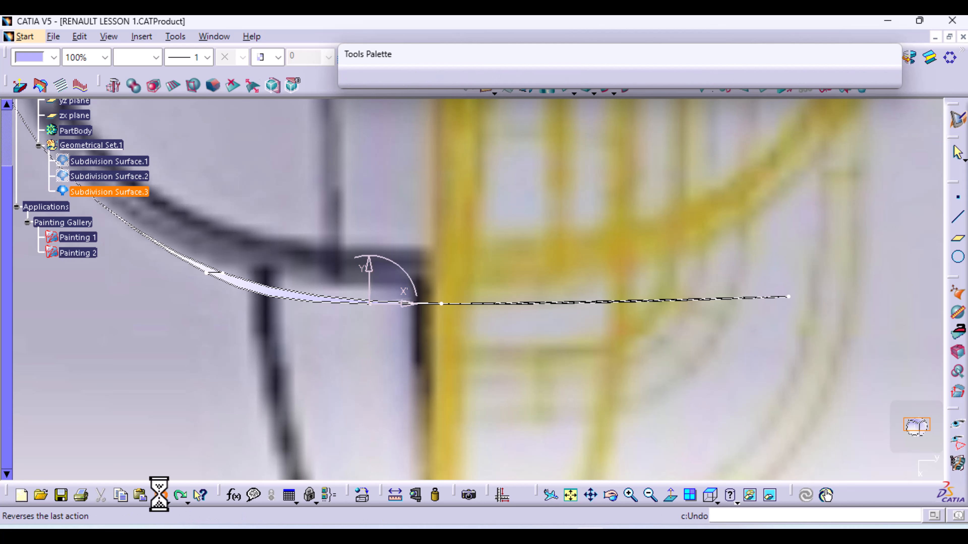
pyautogui.click(161, 495)
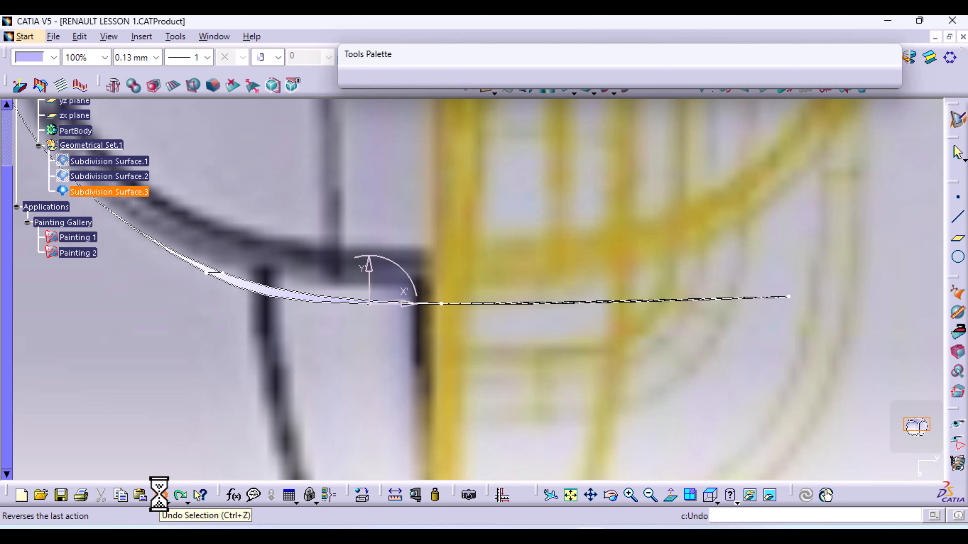
pyautogui.click(161, 495)
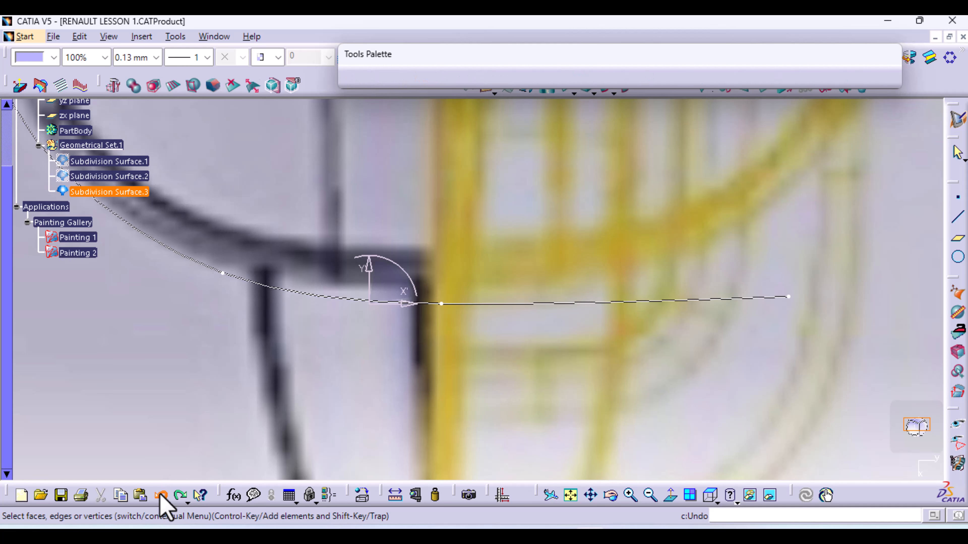
# Step: Place the robot on the surface's end vertex beyond the centreline
pyautogui.moveTo(429, 342); pyautogui.dragTo(365, 370, button='middle')
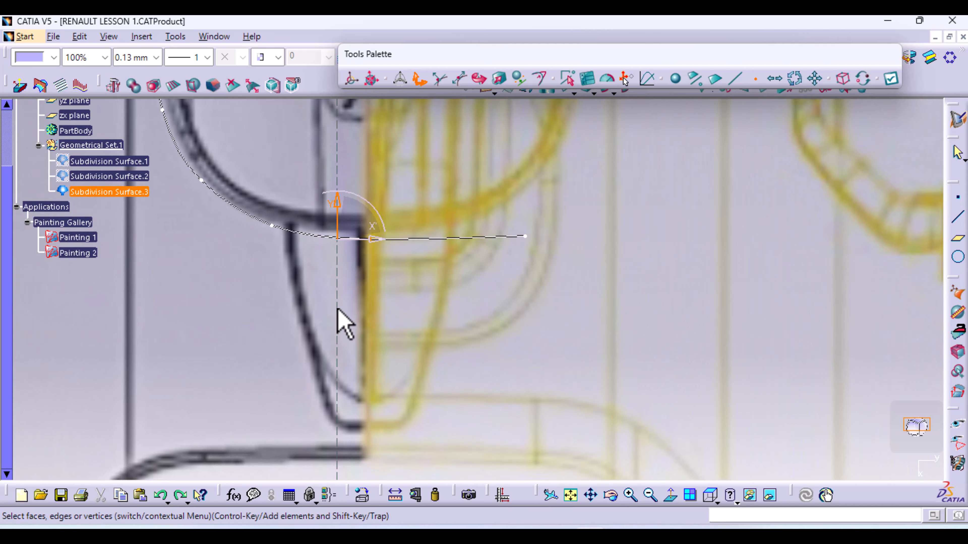
pyautogui.moveTo(336, 309); pyautogui.dragTo(405, 305, button='middle')
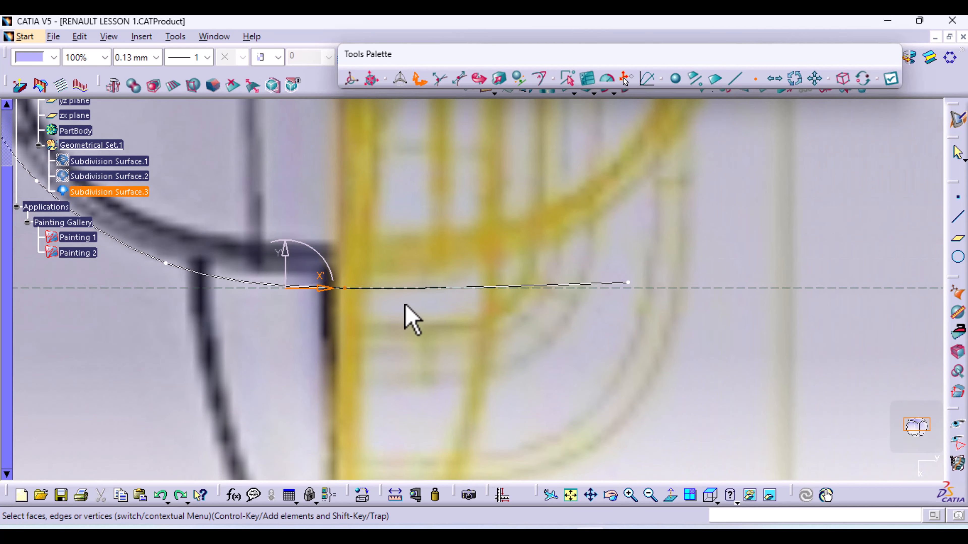
pyautogui.click(628, 283)
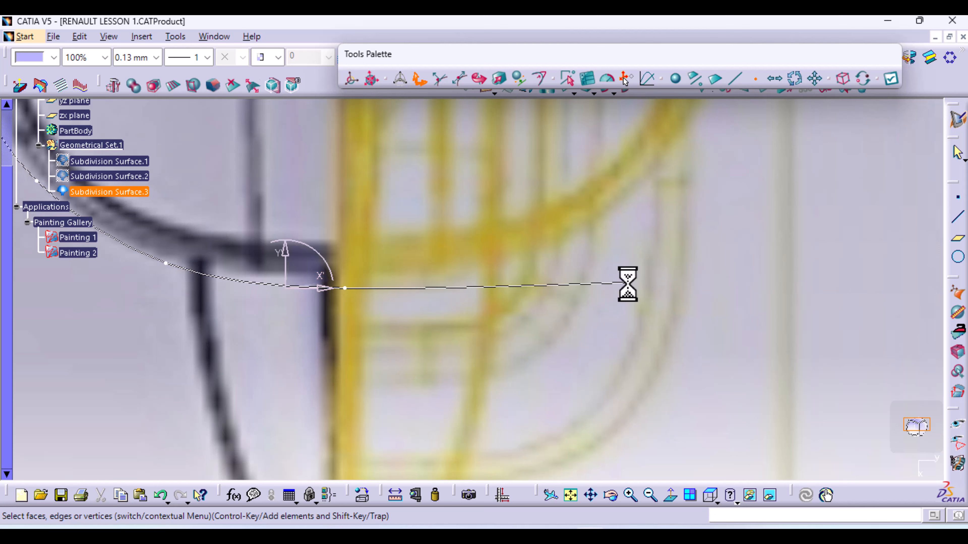
pyautogui.click(629, 283)
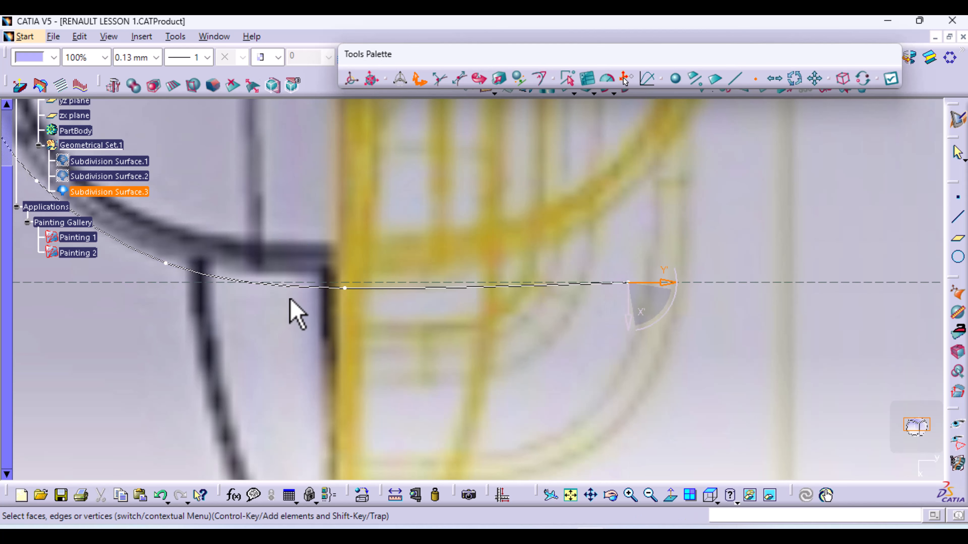
# Step: Move the rear-edge vertex at the centreline and its neighbour outward and slightly forward to follow the tail corner
pyautogui.moveTo(343, 288); pyautogui.dragTo(478, 324, button='middle')
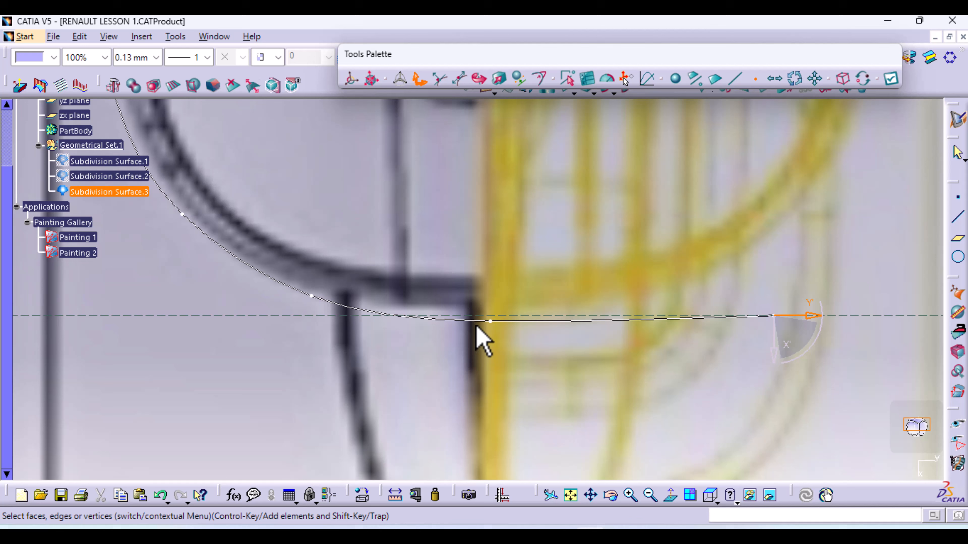
pyautogui.click(493, 322)
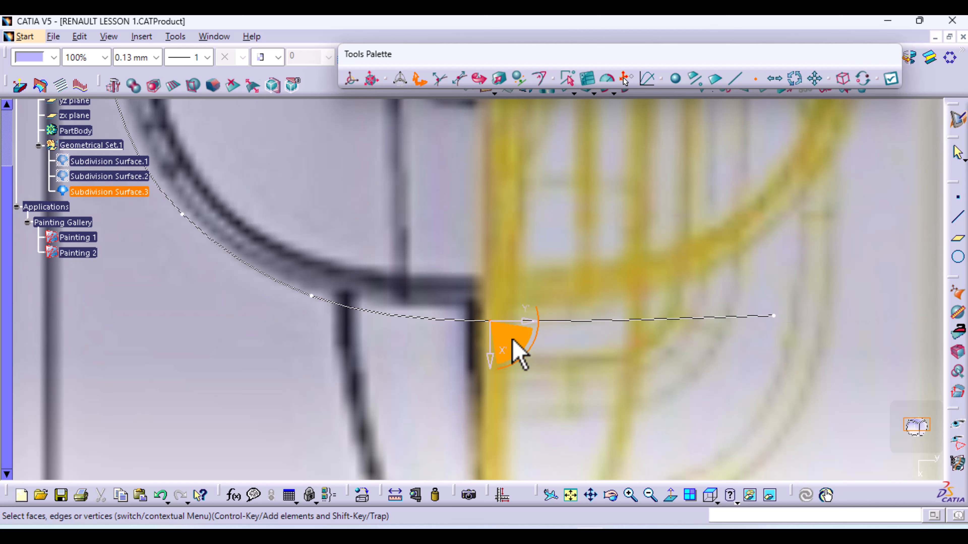
pyautogui.moveTo(512, 340); pyautogui.dragTo(386, 322)
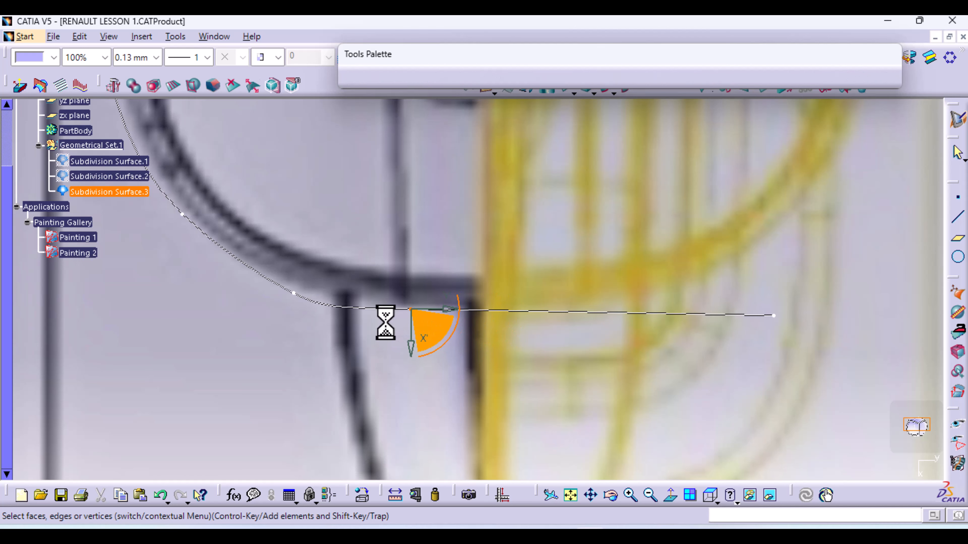
pyautogui.keyDown('shift'); pyautogui.moveTo(270, 271); pyautogui.dragTo(341, 356); pyautogui.keyUp('shift')
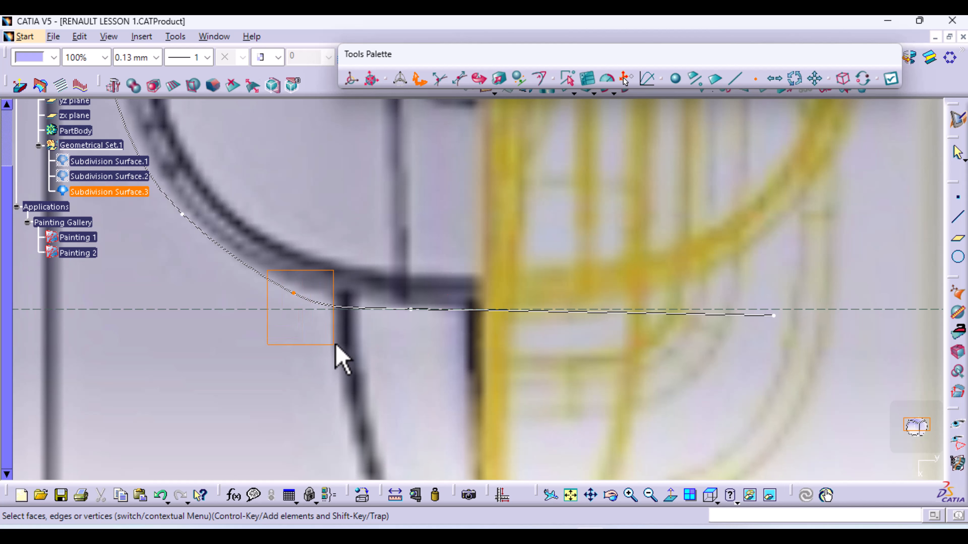
pyautogui.moveTo(312, 308); pyautogui.dragTo(309, 301)
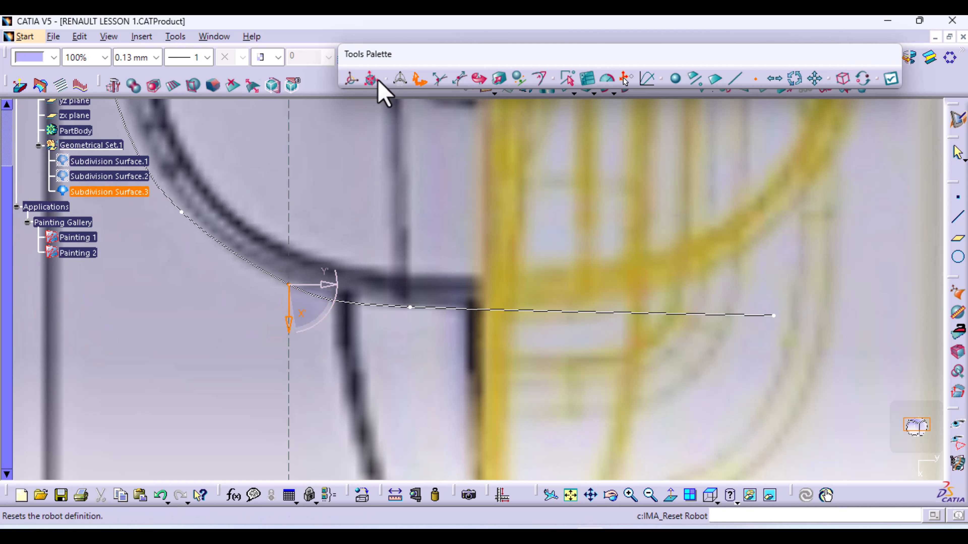
# Step: Reset the robot on the vertex just before the centreline and align the surface's end vertex with it
pyautogui.click(351, 79)
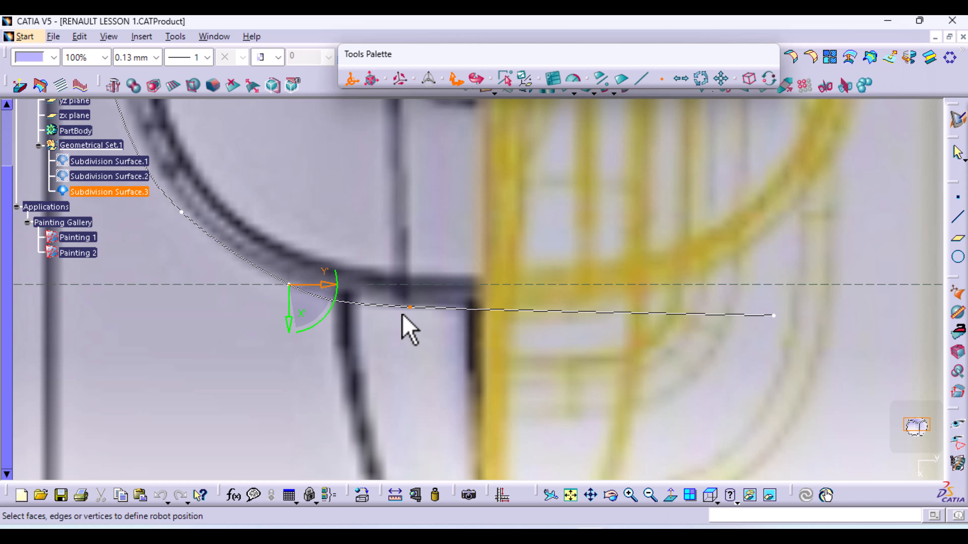
pyautogui.click(410, 308)
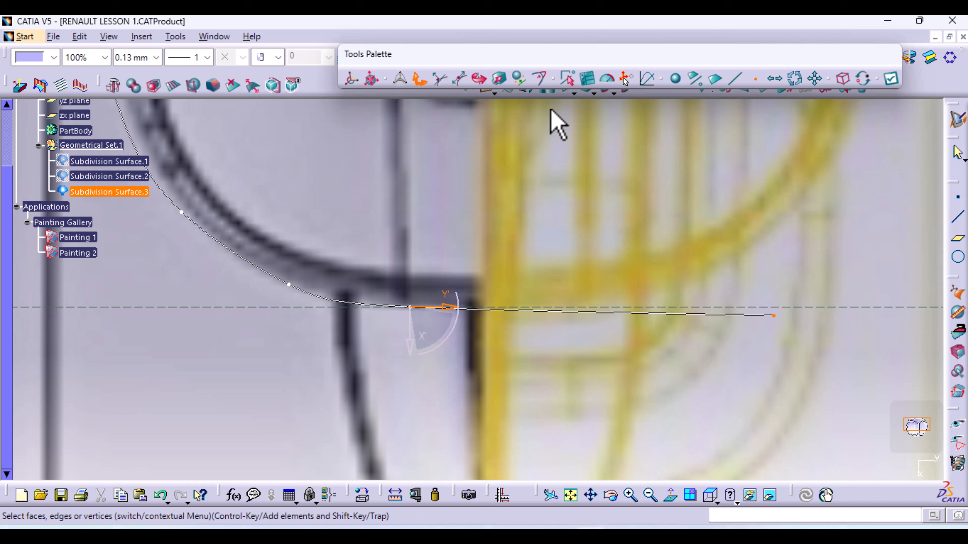
pyautogui.click(519, 78)
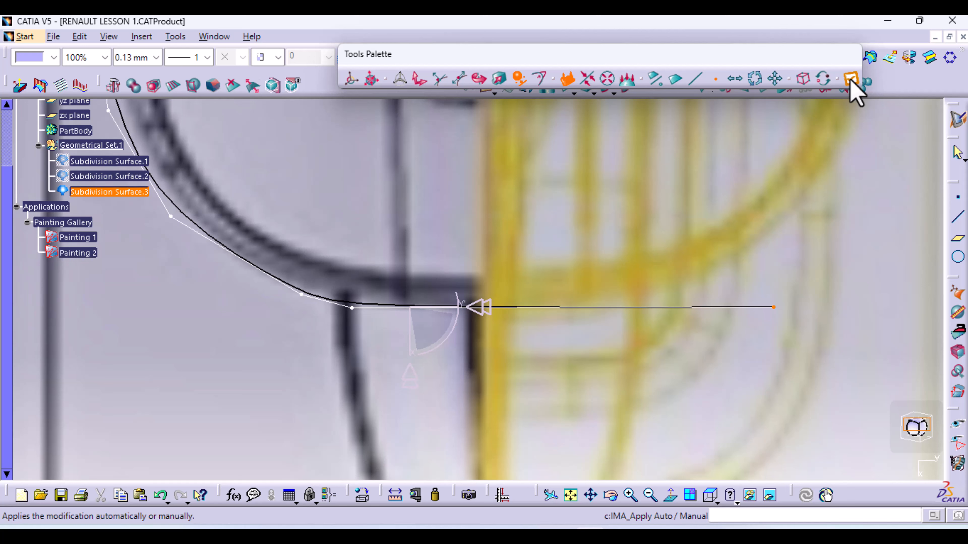
pyautogui.click(371, 79)
pyautogui.click(419, 79)
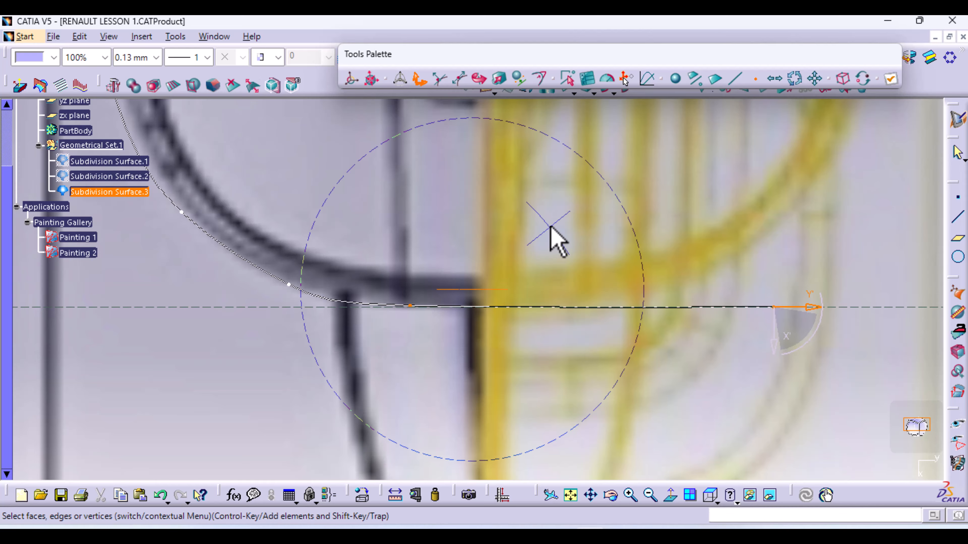
# Step: In the side view, select all of Subdivision Surface.3 and lower it onto the car's body in the reference image
pyautogui.moveTo(550, 226); pyautogui.dragTo(544, 449, button='middle')
pyautogui.moveTo(492, 162); pyautogui.dragTo(524, 481, button='middle')
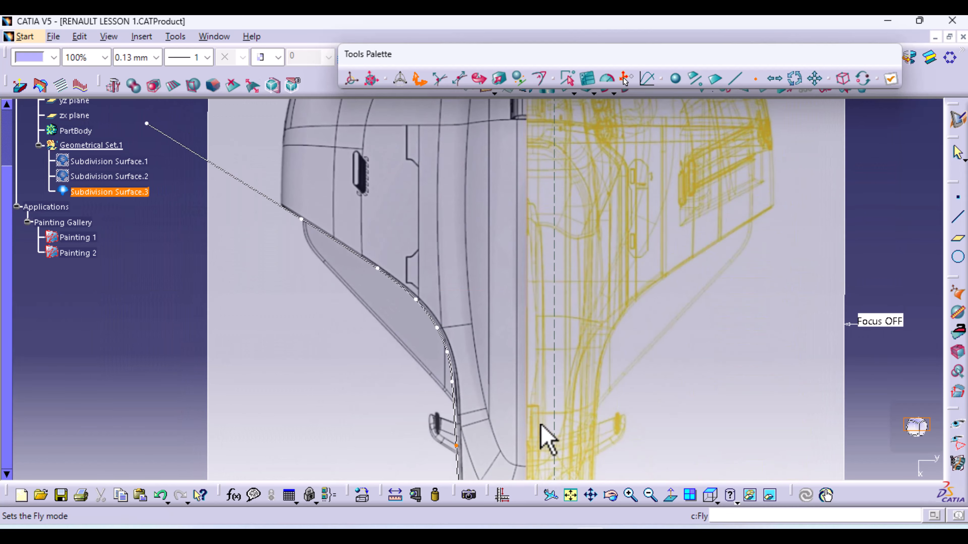
pyautogui.moveTo(523, 312); pyautogui.dragTo(508, 263, button='middle')
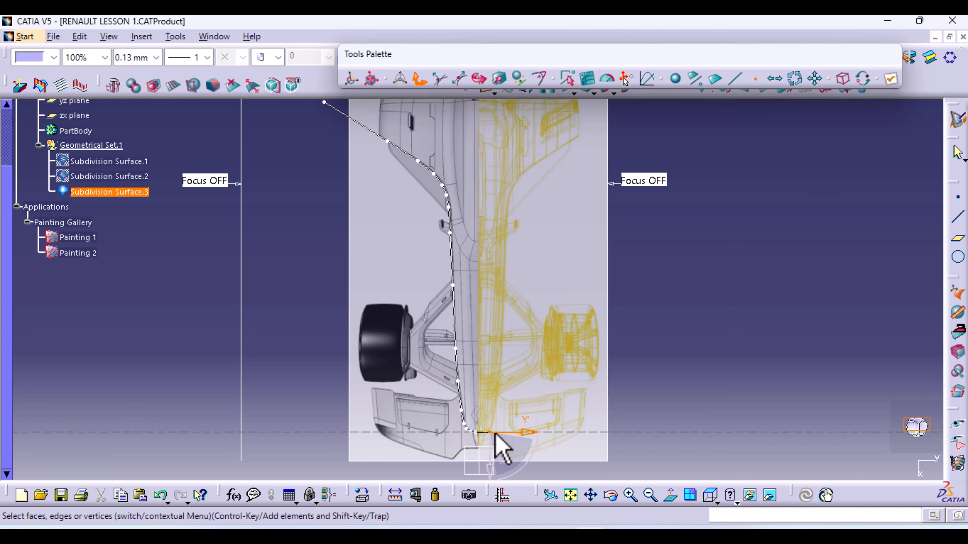
pyautogui.moveTo(510, 464); pyautogui.dragTo(518, 47, button='middle')
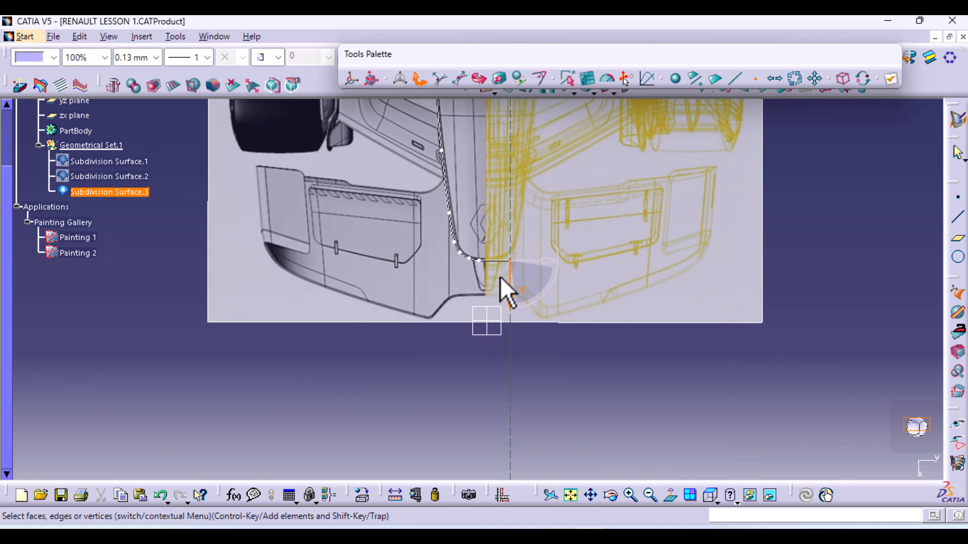
pyautogui.moveTo(501, 295); pyautogui.dragTo(501, 381, button='middle')
pyautogui.click(845, 81)
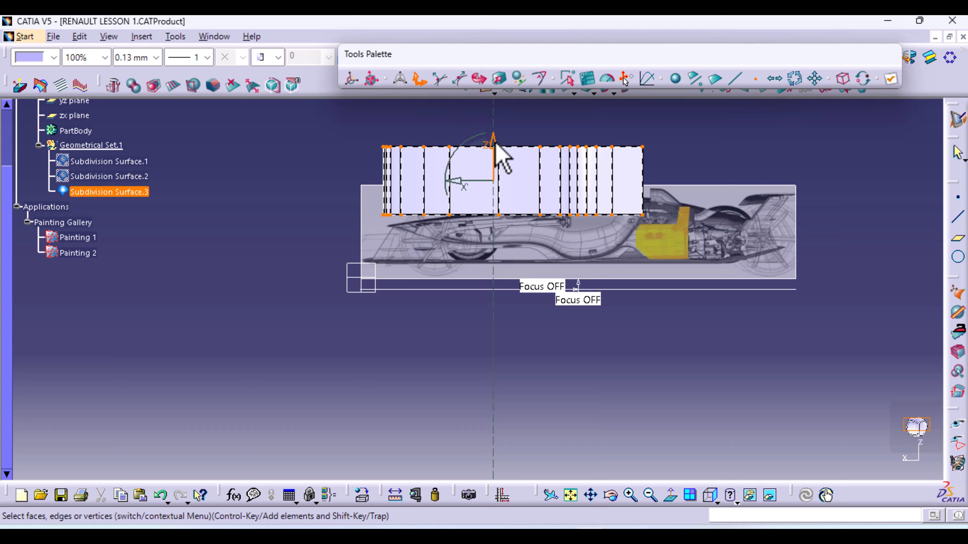
pyautogui.moveTo(495, 142); pyautogui.dragTo(495, 201)
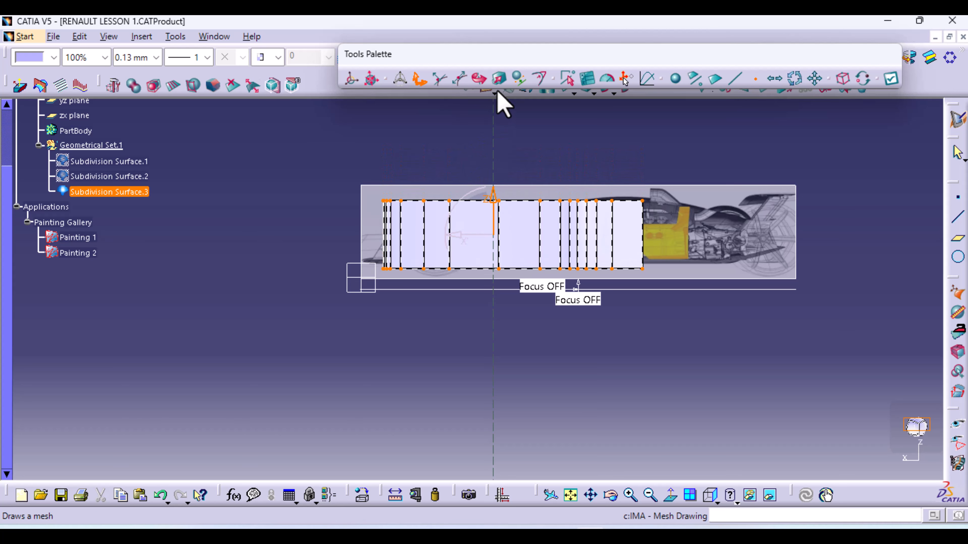
# Step: Stretch all of Subdivision Surface.3 vertically to a height of about 1416 mm and finish editing it
pyautogui.click(499, 79)
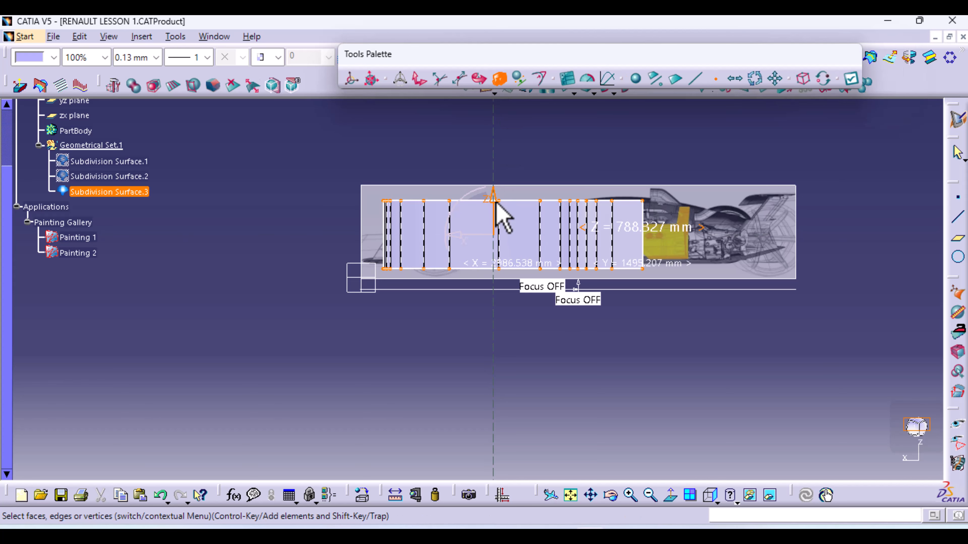
pyautogui.moveTo(493, 203); pyautogui.dragTo(491, 173)
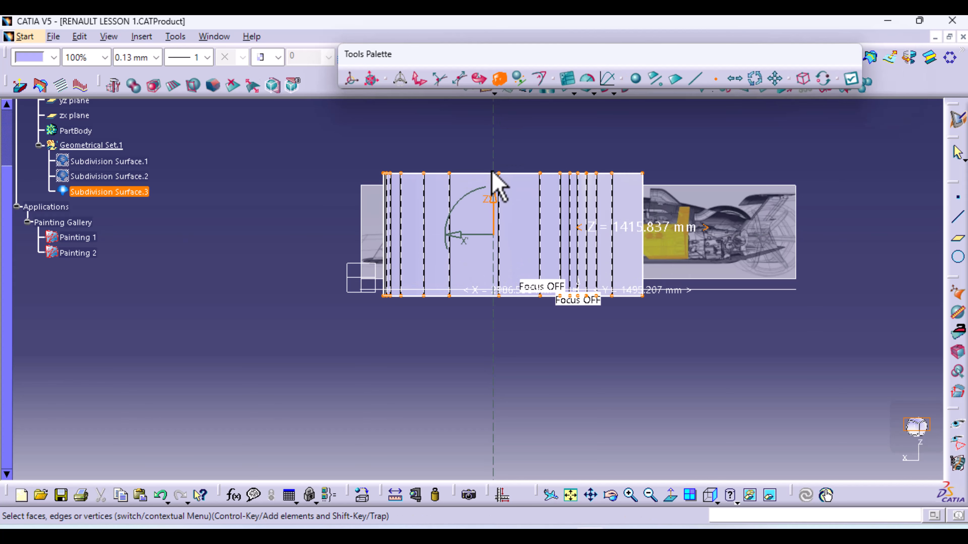
pyautogui.click(852, 80)
pyautogui.moveTo(488, 244); pyautogui.dragTo(442, 318, button='middle')
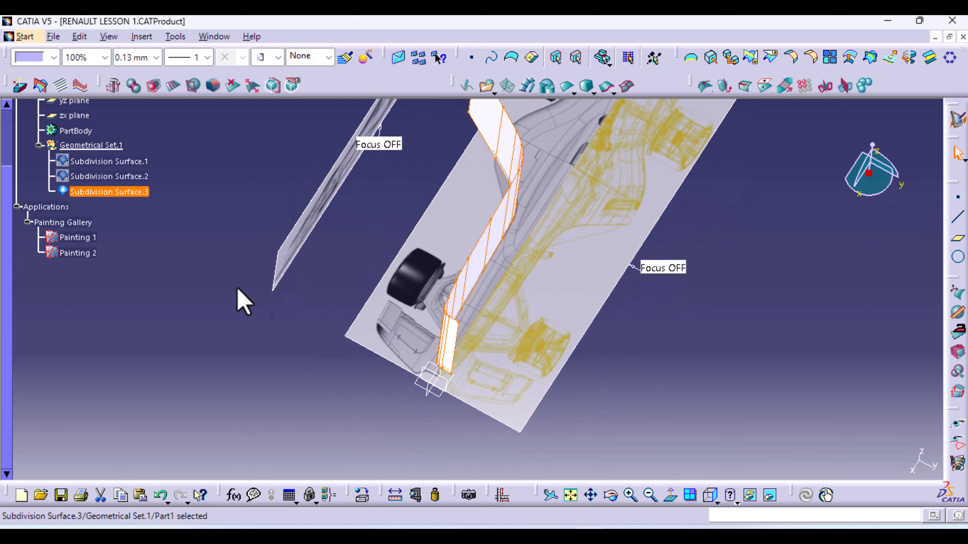
# Step: Hide Subdivision Surface.3
pyautogui.rightClick(121, 192)
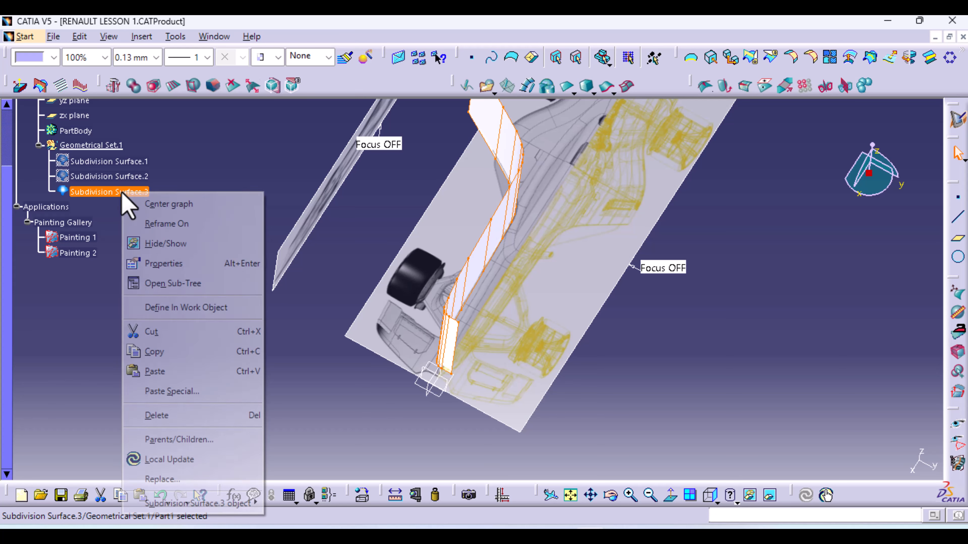
pyautogui.click(179, 249)
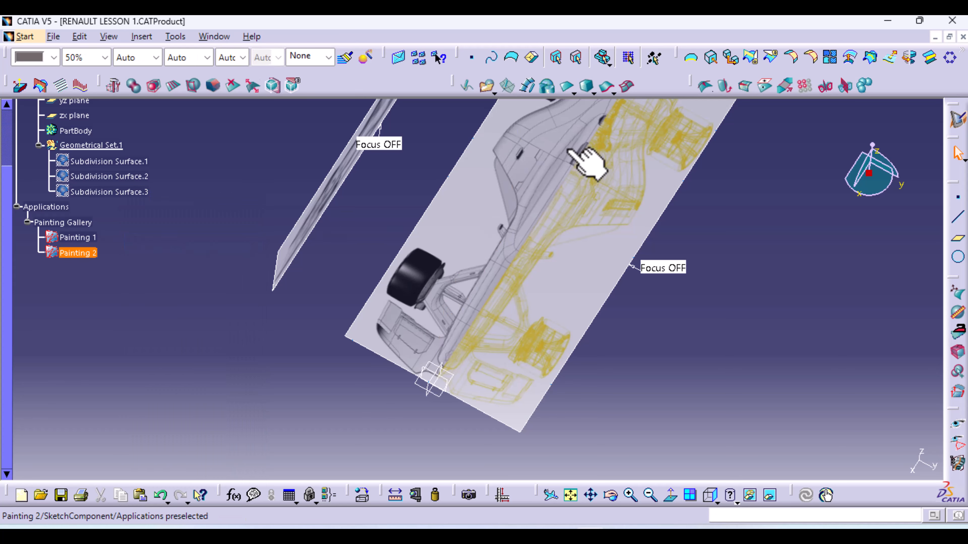
# Step: In the top view, start a new curve with its first segment running straight across the rear wing
pyautogui.moveTo(507, 251); pyautogui.dragTo(520, 177, button='middle')
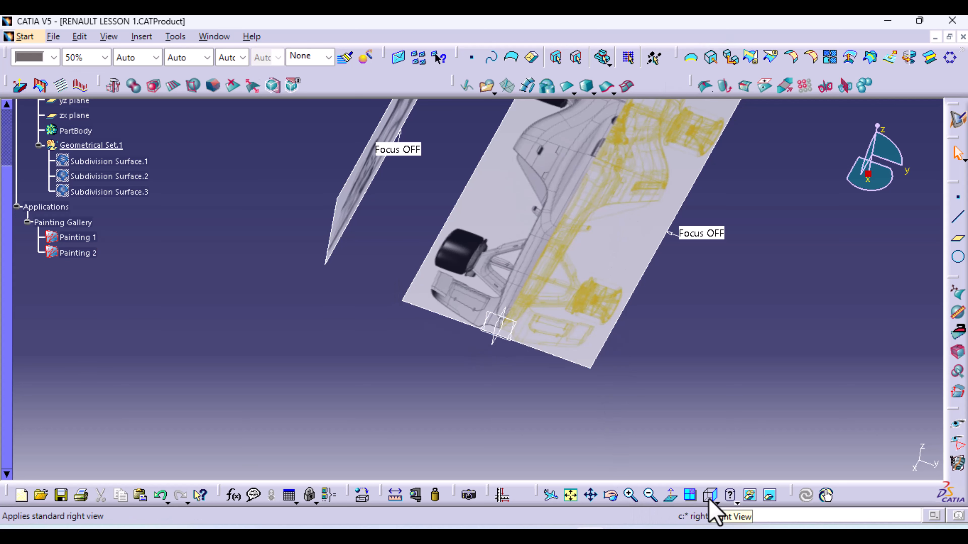
pyautogui.click(726, 502)
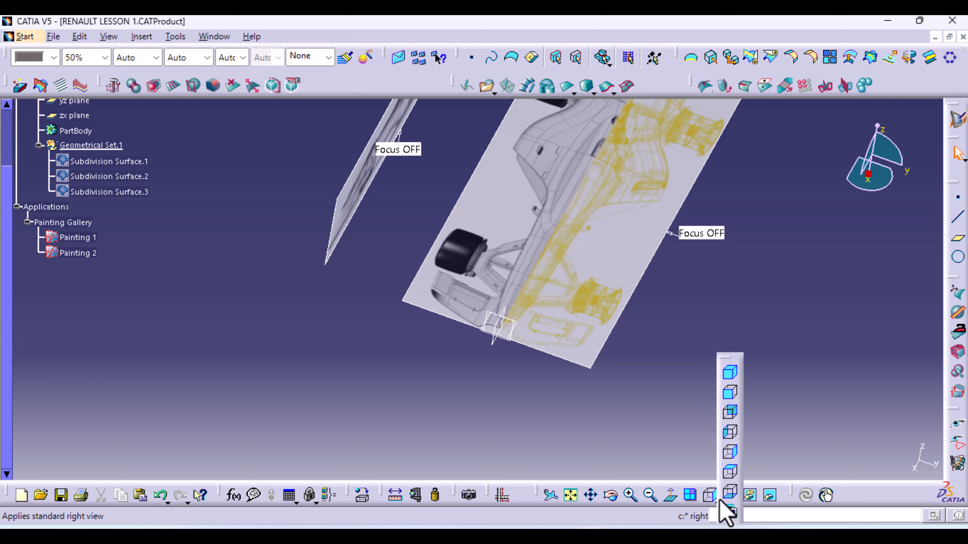
pyautogui.click(729, 472)
pyautogui.moveTo(573, 231)
pyautogui.mouseDown(button='middle')
pyautogui.moveTo(559, 303)
pyautogui.moveTo(555, 253)
pyautogui.moveTo(519, 249)
pyautogui.mouseUp(button='middle')
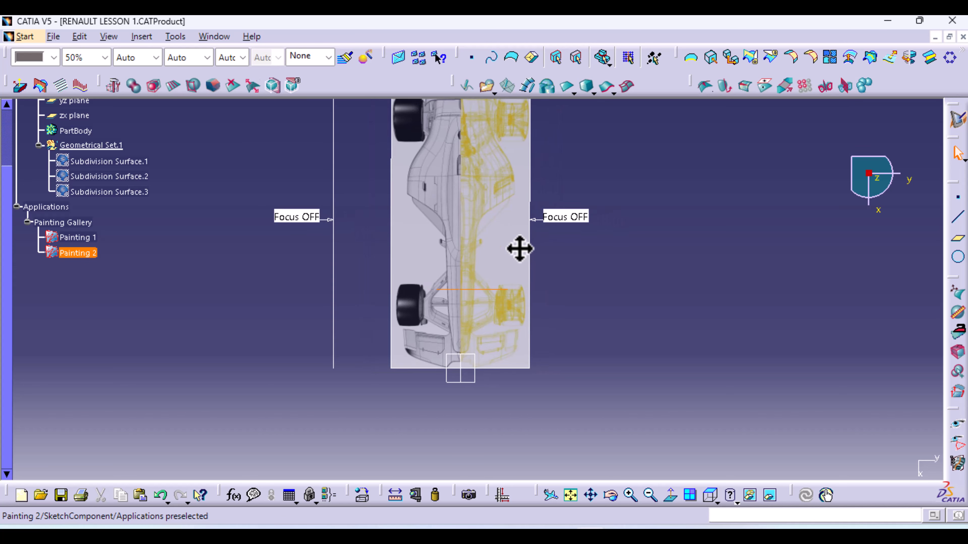
pyautogui.click(606, 88)
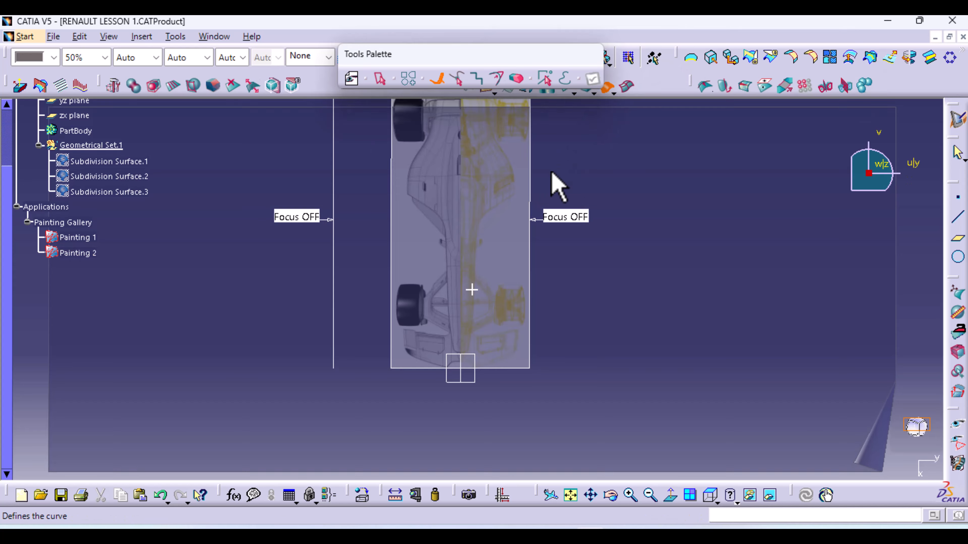
pyautogui.scroll(5, 484, 267)
pyautogui.moveTo(389, 406); pyautogui.dragTo(389, 43, button='middle')
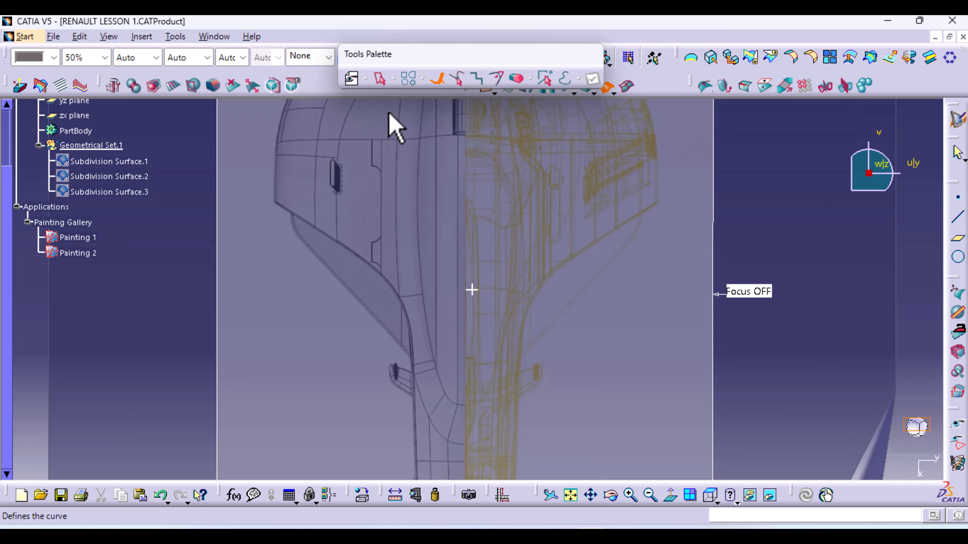
pyautogui.moveTo(388, 111); pyautogui.dragTo(377, 369, button='middle')
pyautogui.moveTo(415, 184); pyautogui.dragTo(404, 303, button='middle')
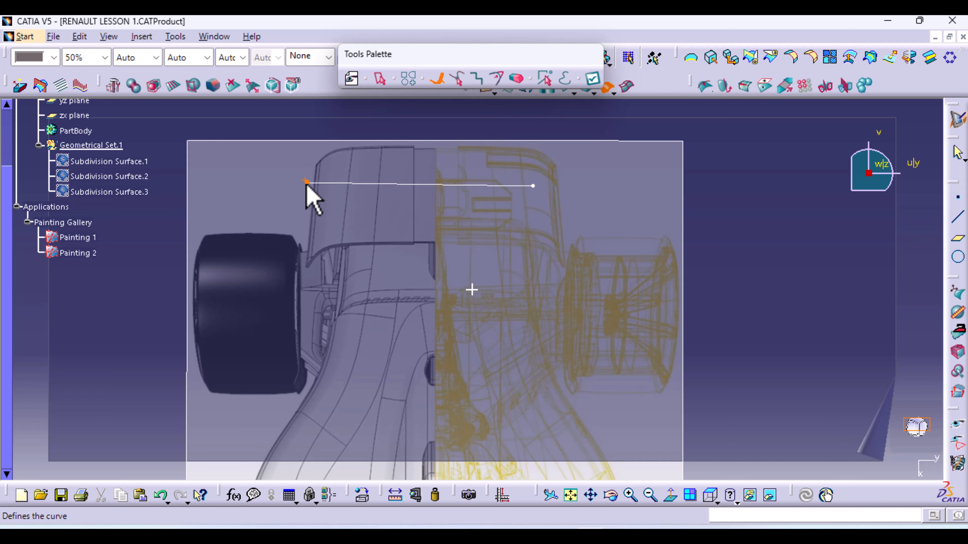
# Step: Continue the curve with points outside the sidepod's widest corner and along its diagonal edge towards the nose
pyautogui.moveTo(324, 296); pyautogui.dragTo(310, 231, button='middle')
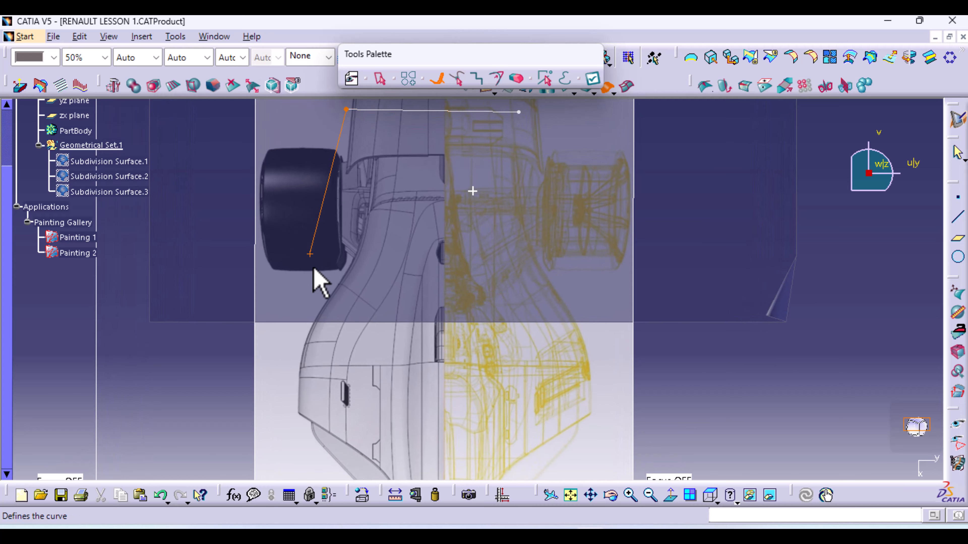
pyautogui.moveTo(338, 278); pyautogui.dragTo(359, 157)
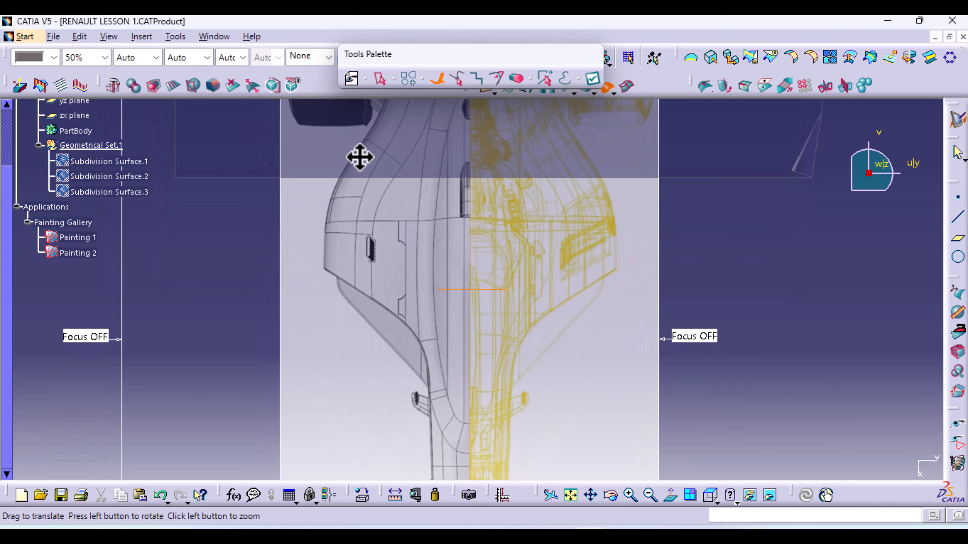
pyautogui.click(302, 250)
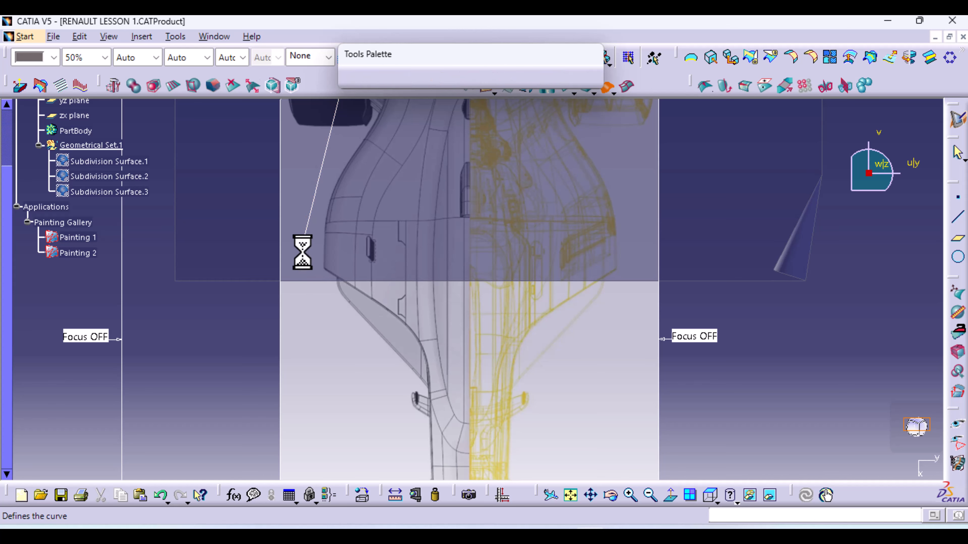
pyautogui.moveTo(339, 346); pyautogui.dragTo(300, 265, button='middle')
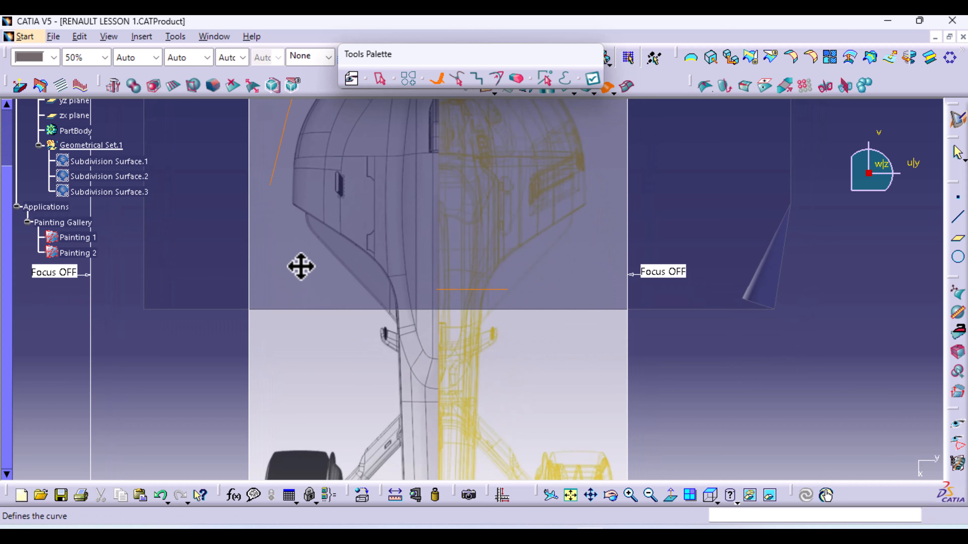
pyautogui.click(367, 291)
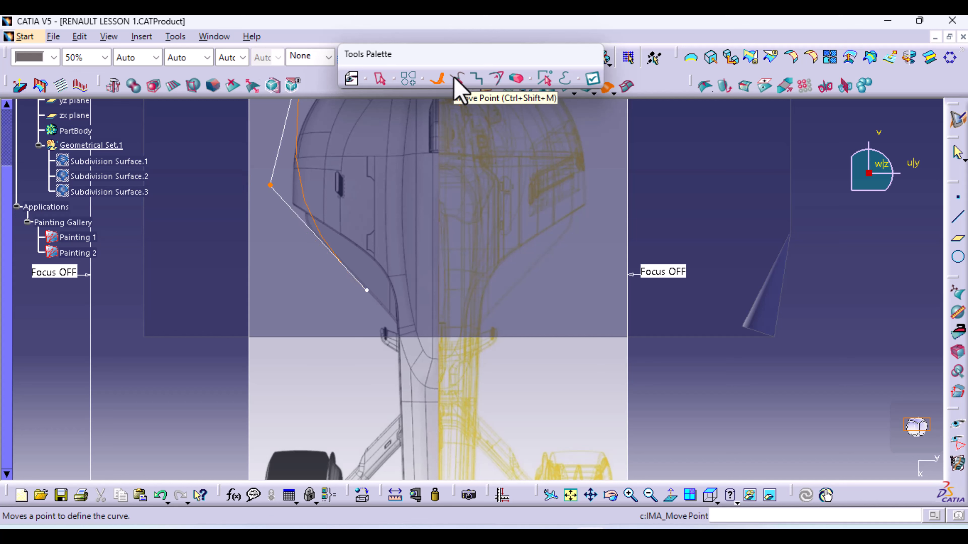
# Step: Sharpen the curve at the sidepod's outer corner by setting the weight there to 100 %
pyautogui.click(497, 79)
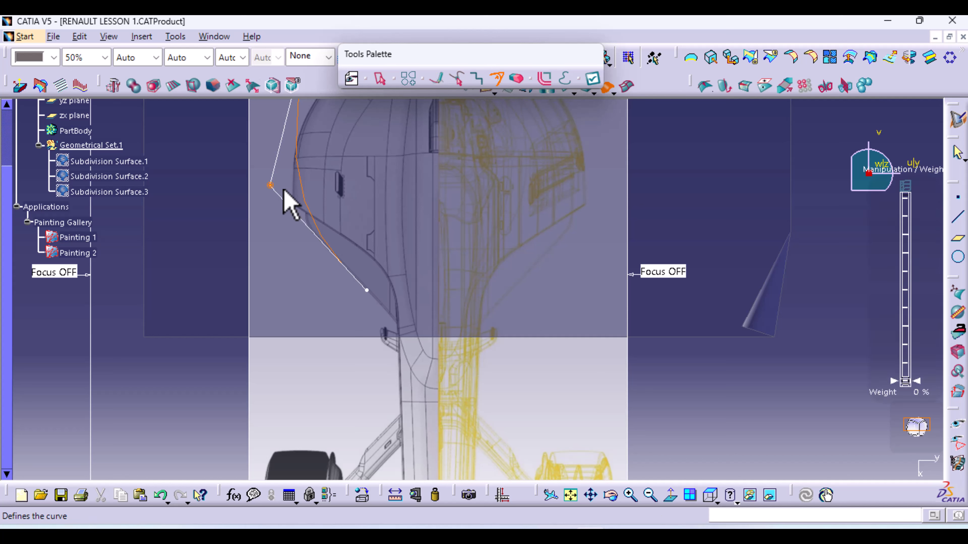
pyautogui.moveTo(904, 382); pyautogui.dragTo(915, 167)
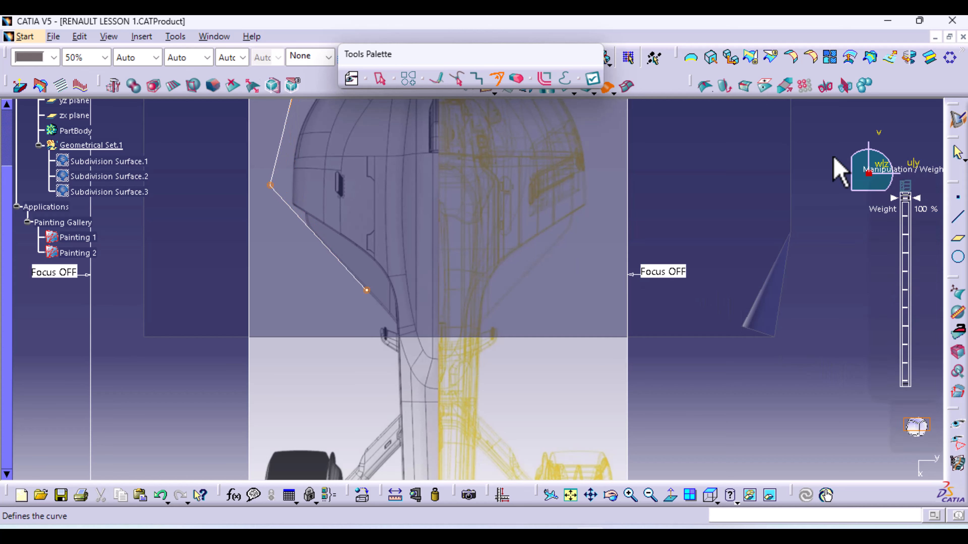
pyautogui.click(437, 79)
# Step: Add a curve point on the body just inside the spot where the sidepod's diagonal edge meets the nose
pyautogui.moveTo(400, 356); pyautogui.dragTo(485, 346, button='middle')
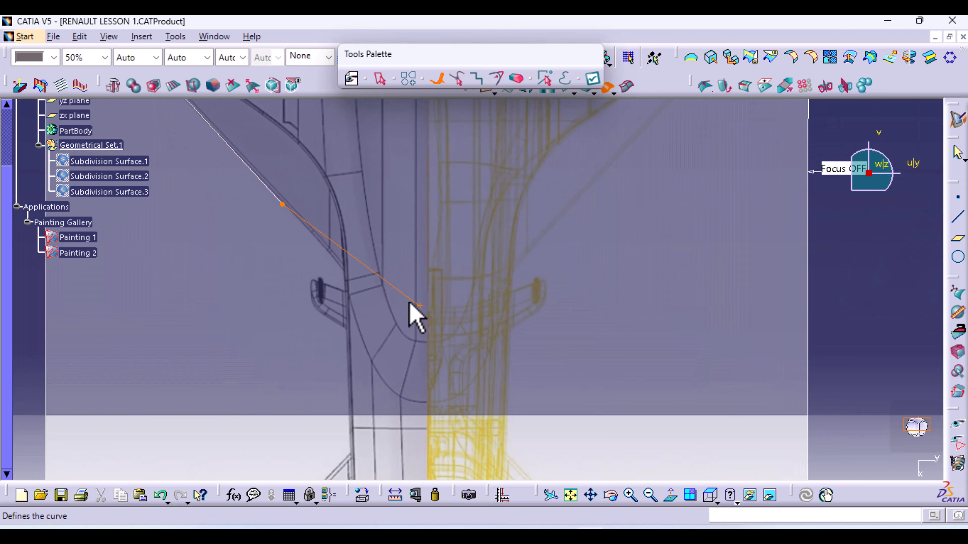
pyautogui.click(367, 294)
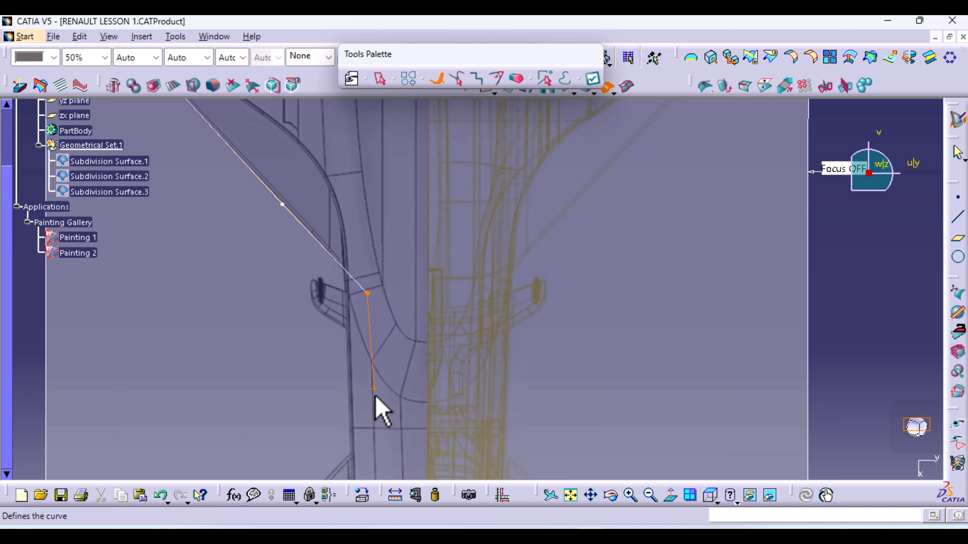
pyautogui.moveTo(375, 404); pyautogui.dragTo(382, 158, button='middle')
pyautogui.moveTo(400, 263); pyautogui.dragTo(358, 300, button='middle')
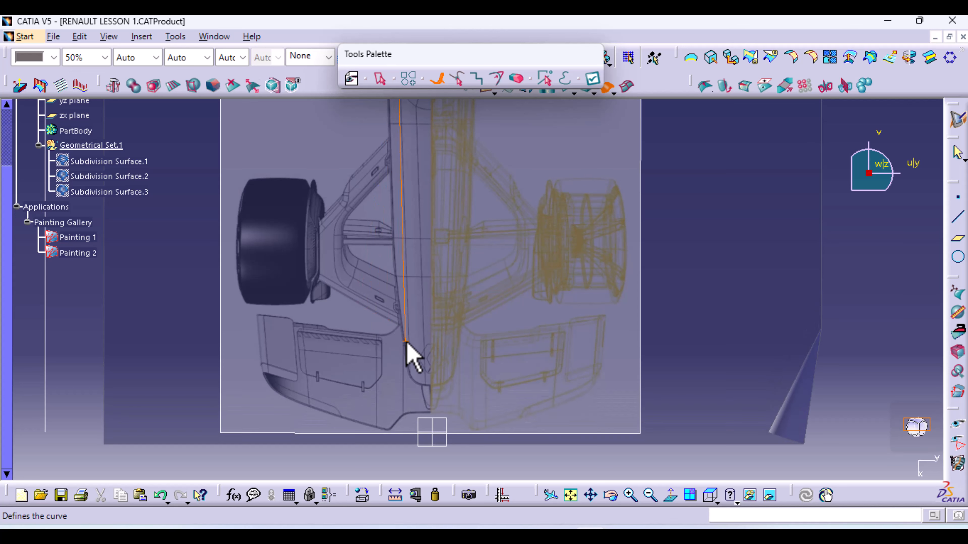
pyautogui.moveTo(410, 318); pyautogui.dragTo(409, 318, button='middle')
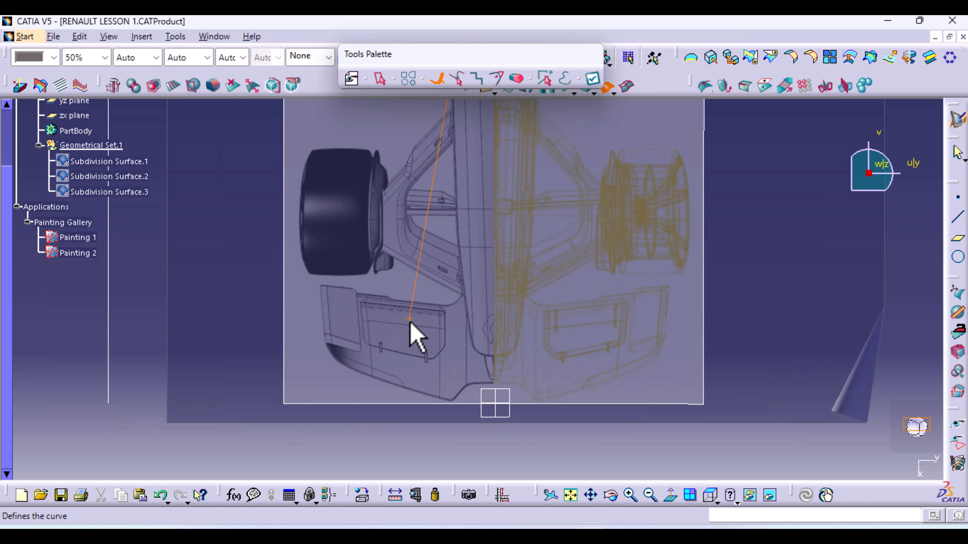
pyautogui.click(473, 290)
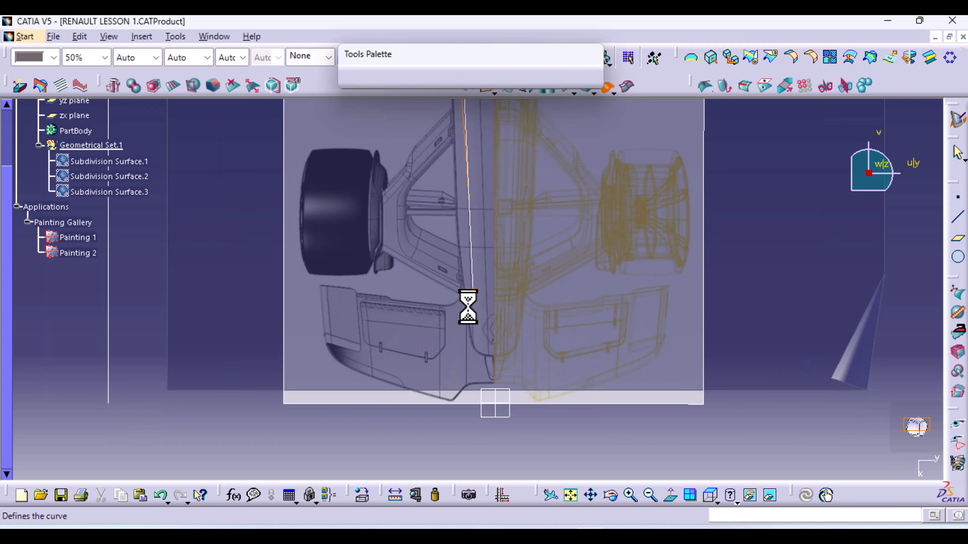
pyautogui.moveTo(456, 359); pyautogui.dragTo(461, 216, button='middle')
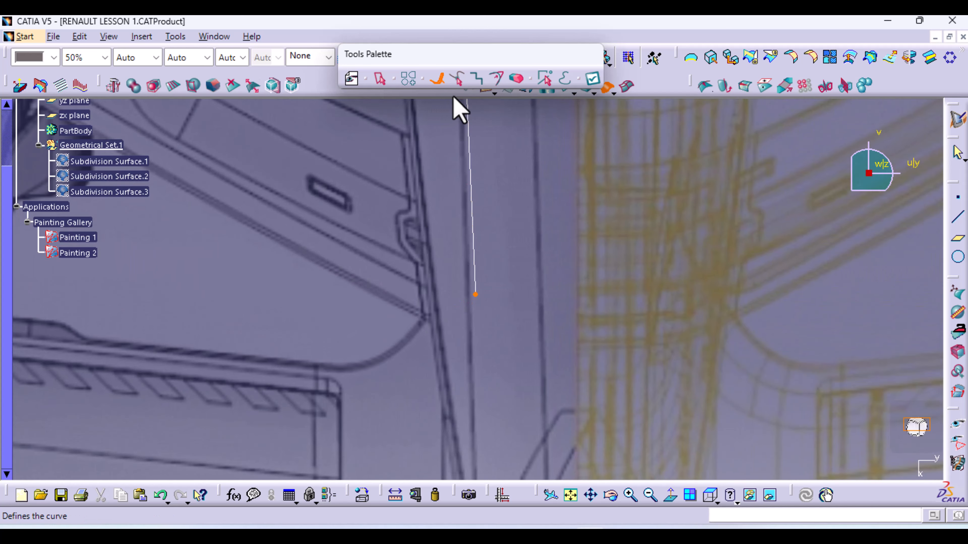
pyautogui.click(160, 494)
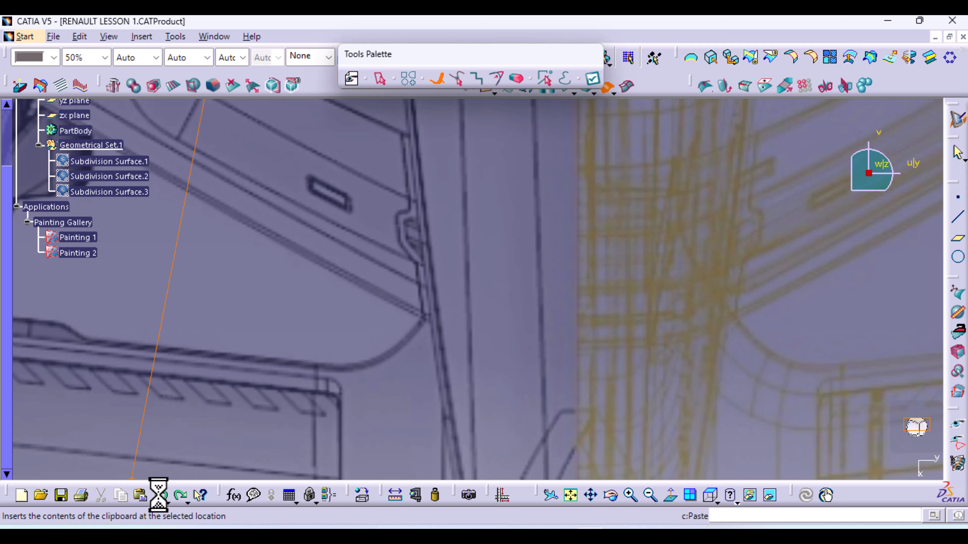
# Step: Add two curve points at the junction of nose and front wing, and set the weight of the first to about 95 %
pyautogui.click(458, 285)
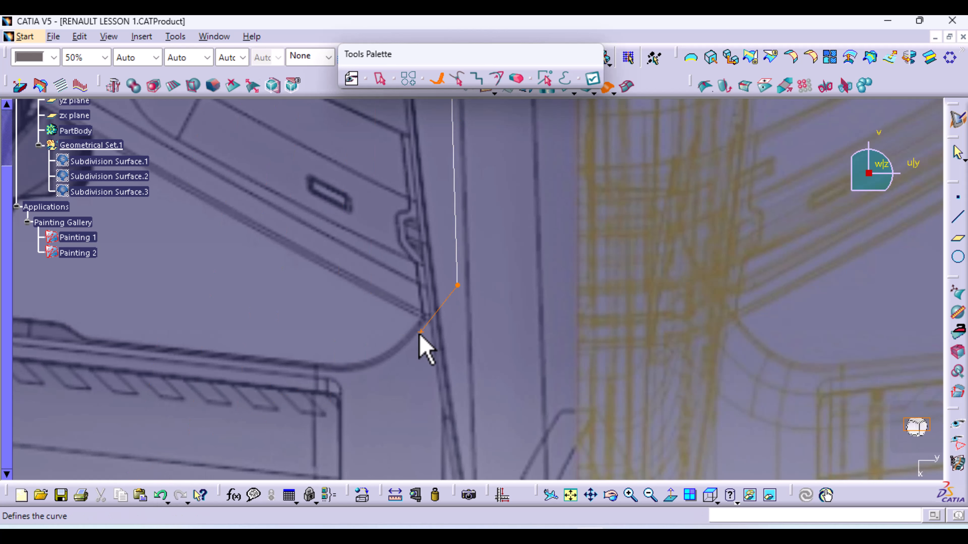
pyautogui.click(427, 320)
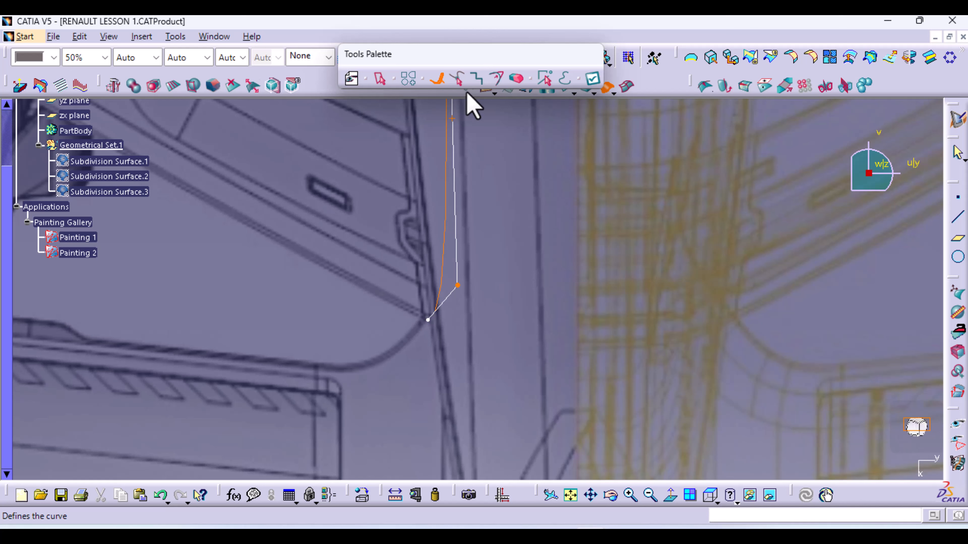
pyautogui.click(495, 79)
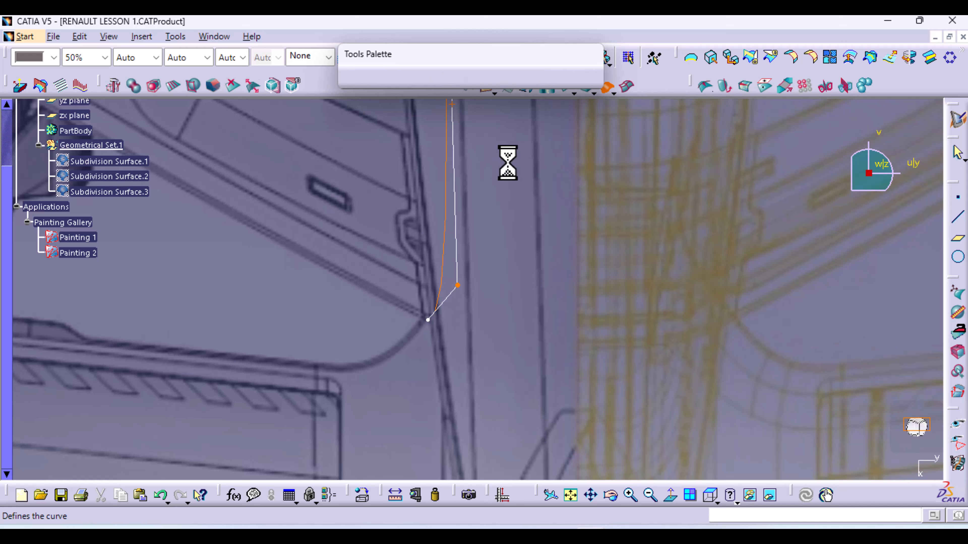
pyautogui.click(457, 286)
pyautogui.moveTo(893, 382); pyautogui.dragTo(901, 210)
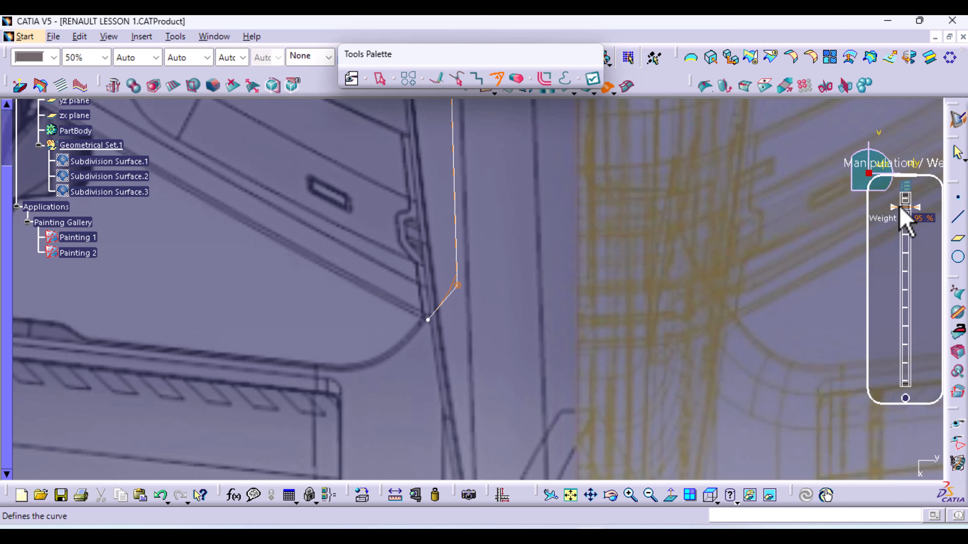
# Step: Continue the curve with points around the front wing's inner corner and along its rear edge to the small step
pyautogui.click(436, 79)
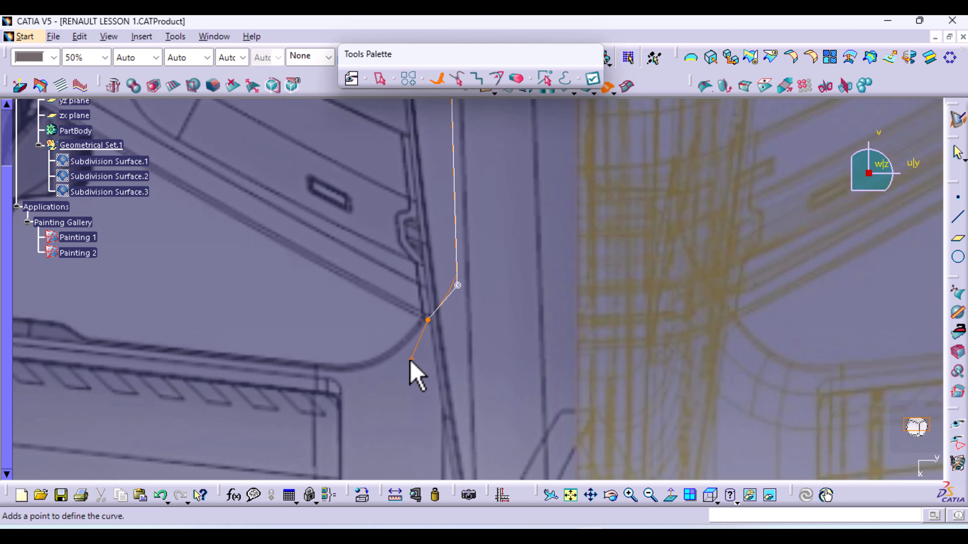
pyautogui.click(402, 348)
pyautogui.moveTo(397, 372); pyautogui.dragTo(553, 339, button='middle')
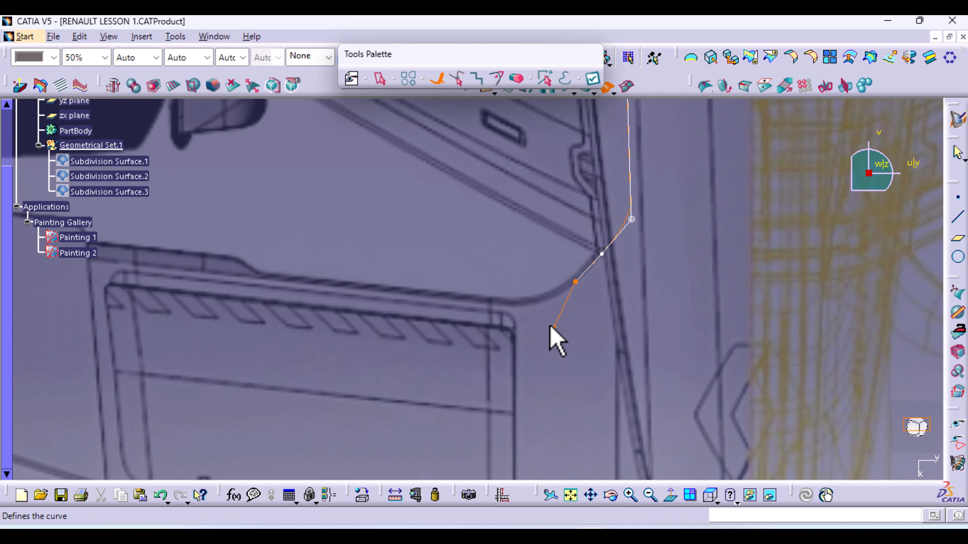
pyautogui.click(549, 299)
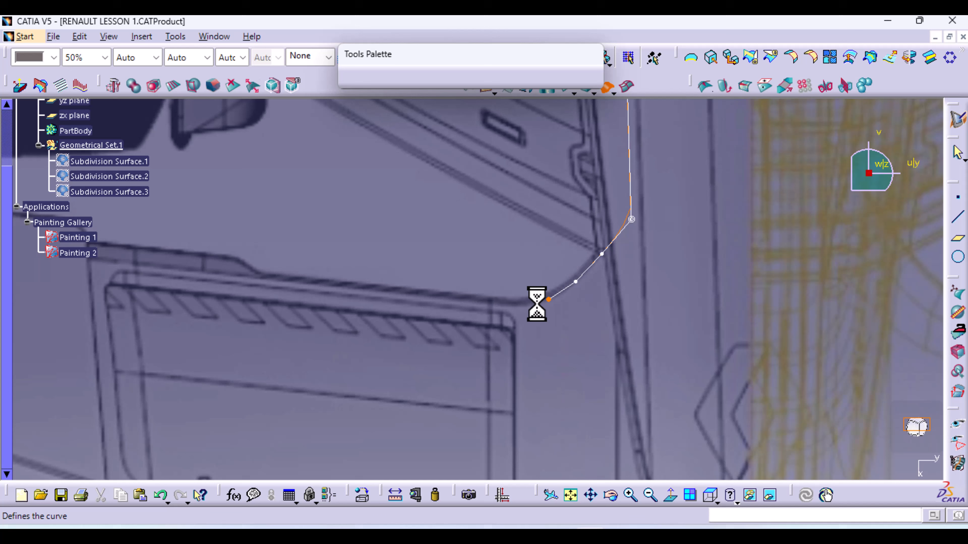
pyautogui.click(513, 301)
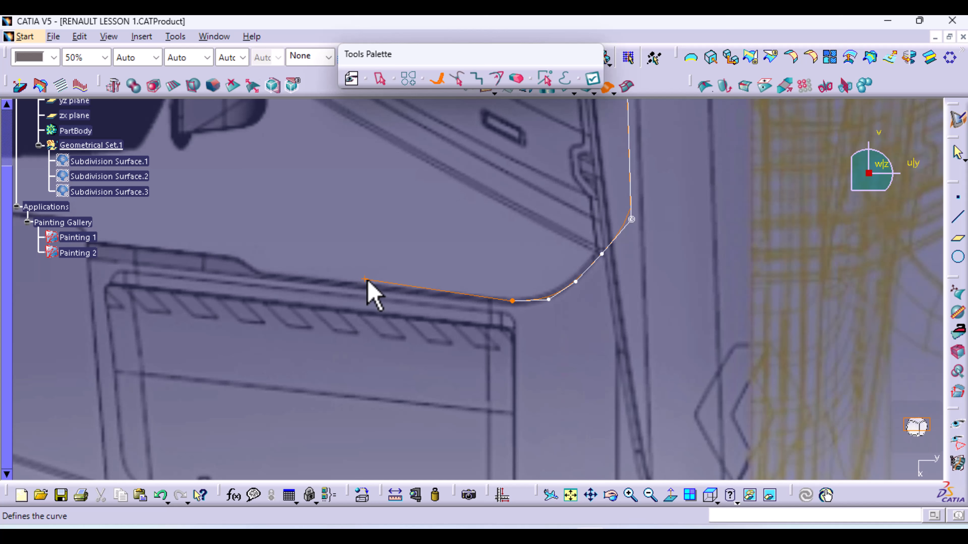
pyautogui.doubleClick(264, 278)
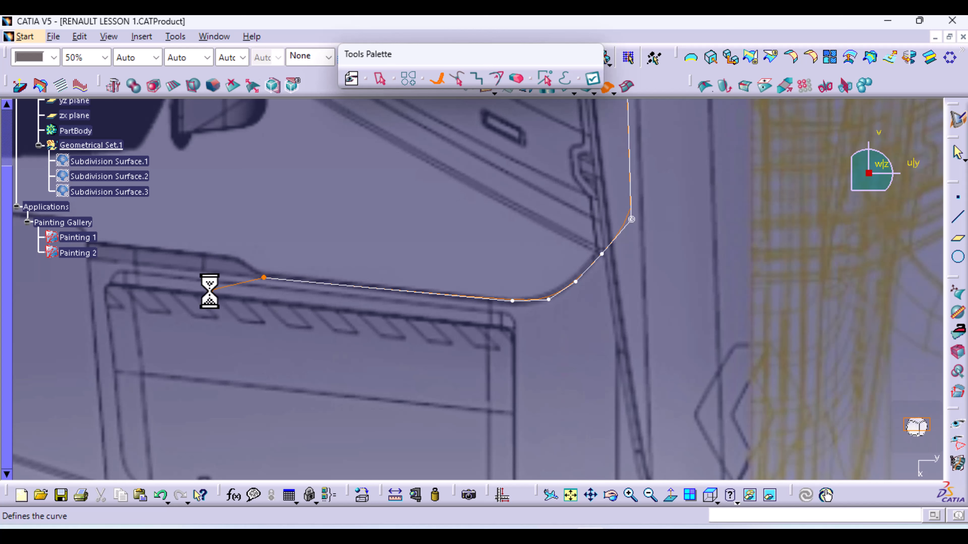
# Step: Set the weight of the curve point at the wing edge's small step to 100 %, and add the step's other corner point, also at 100 %
pyautogui.click(497, 78)
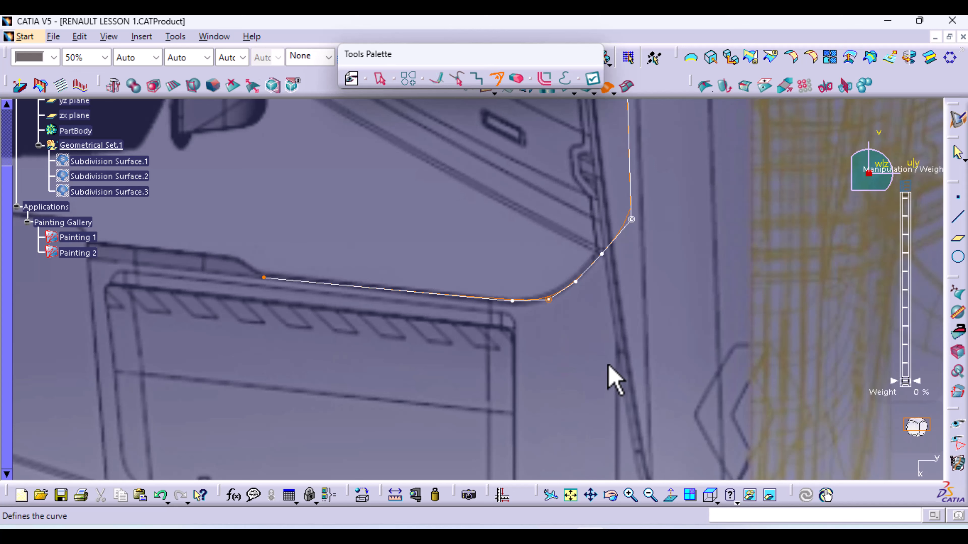
pyautogui.moveTo(897, 383); pyautogui.dragTo(896, 180)
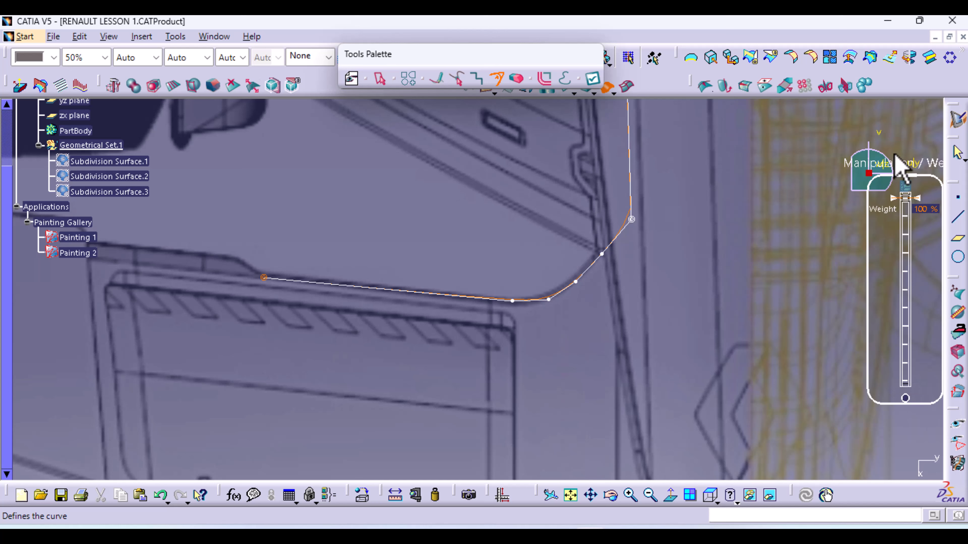
pyautogui.click(437, 80)
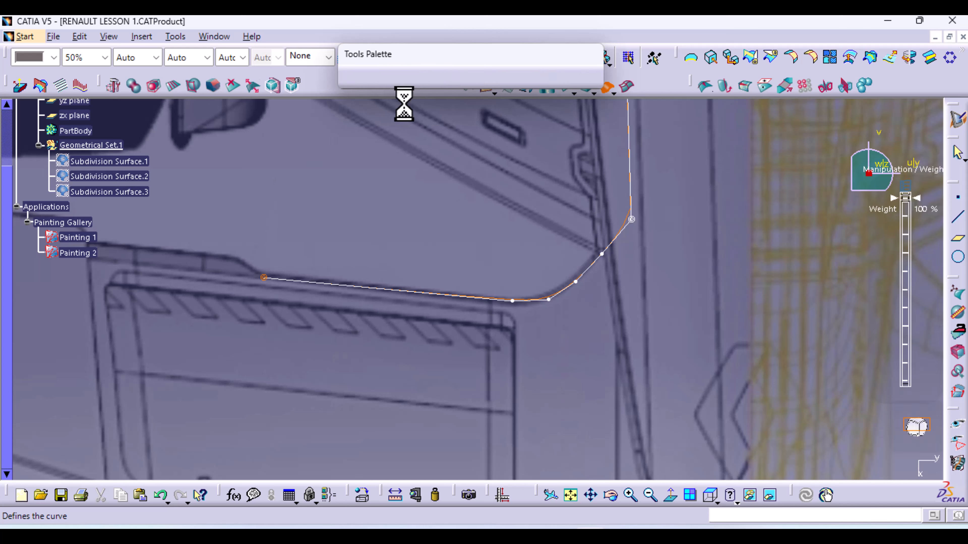
pyautogui.click(234, 256)
pyautogui.click(496, 79)
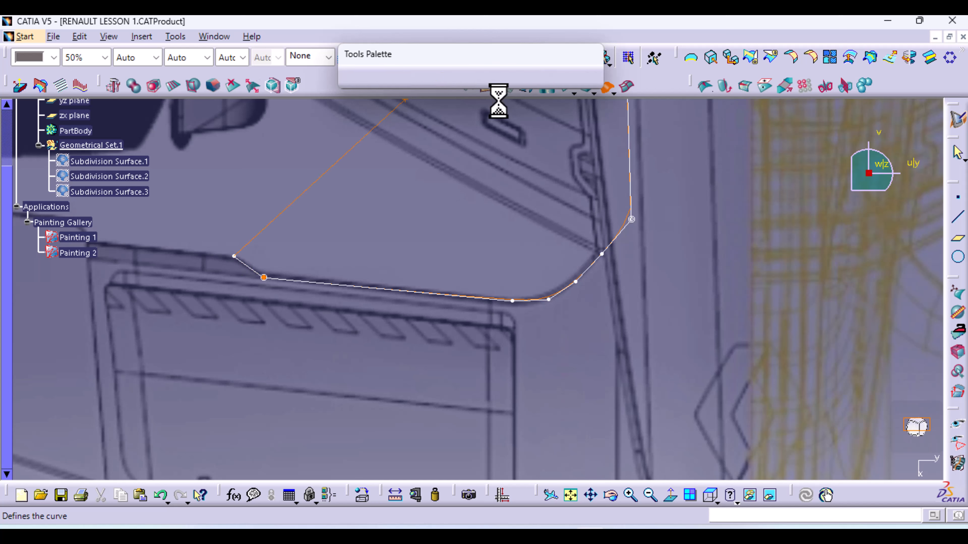
pyautogui.click(234, 256)
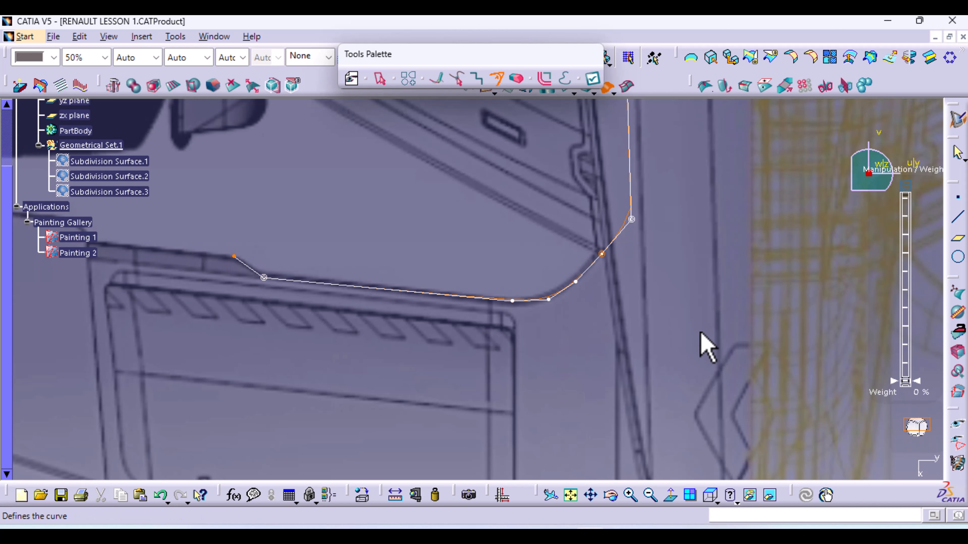
pyautogui.moveTo(904, 382); pyautogui.dragTo(914, 176)
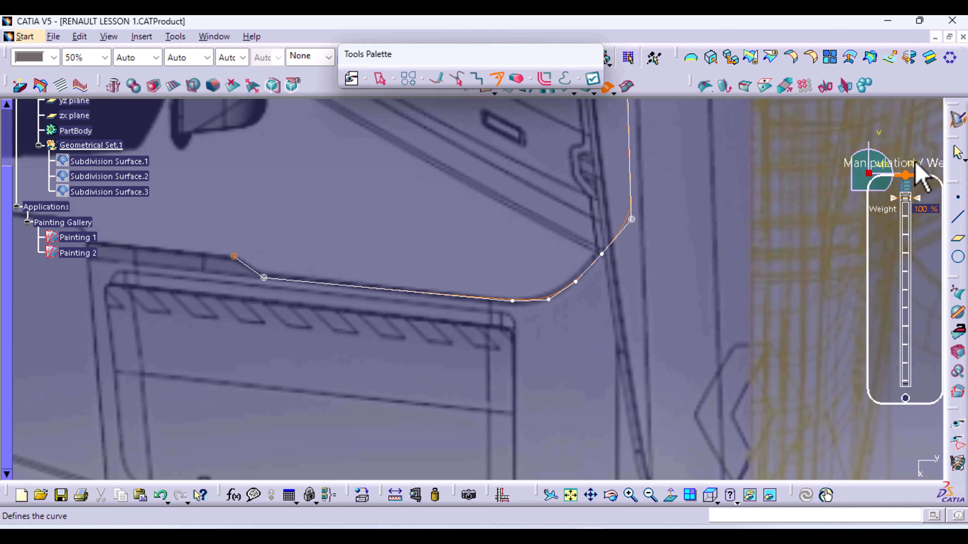
# Step: Add a curve point where the front wing's rear edge meets the endplate and set its weight to 100 %
pyautogui.click(437, 79)
pyautogui.moveTo(253, 227); pyautogui.dragTo(629, 284, button='middle')
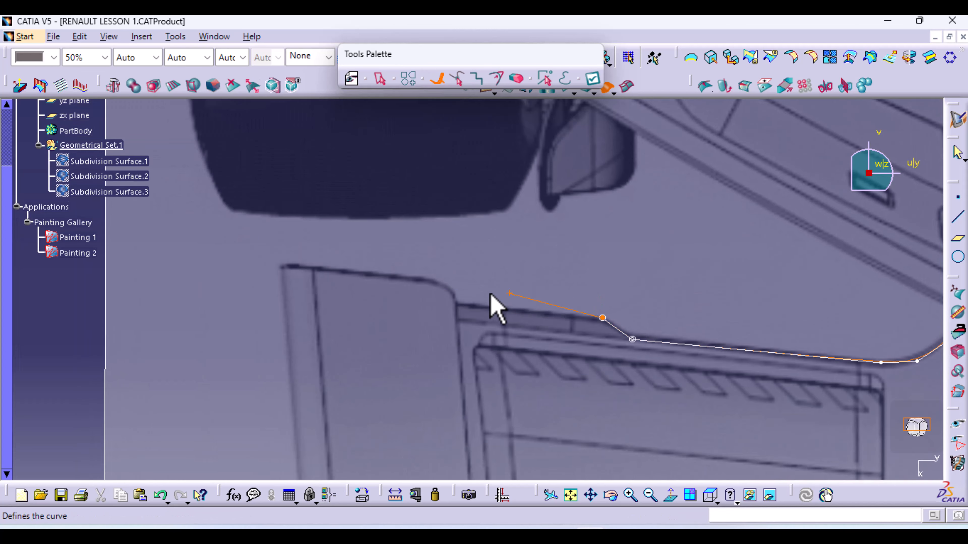
pyautogui.click(458, 304)
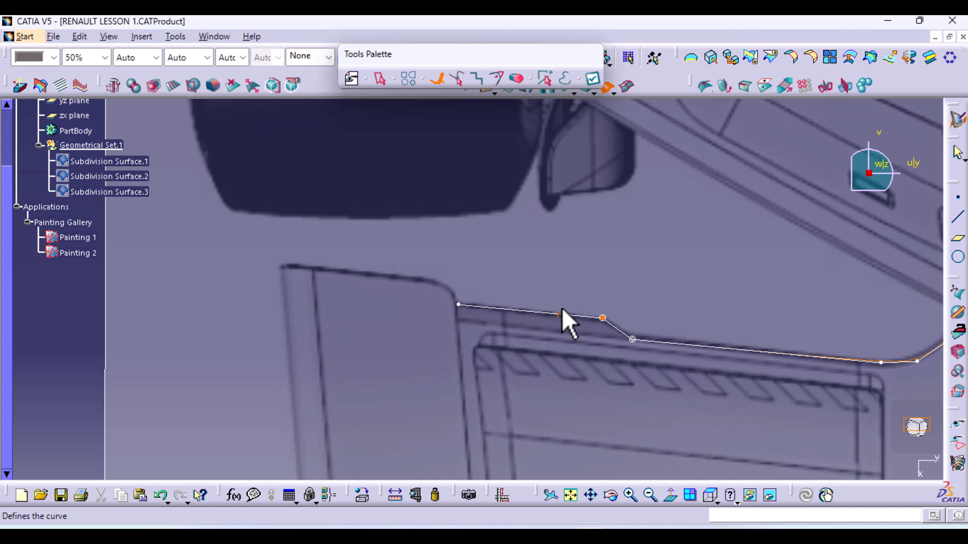
pyautogui.click(496, 77)
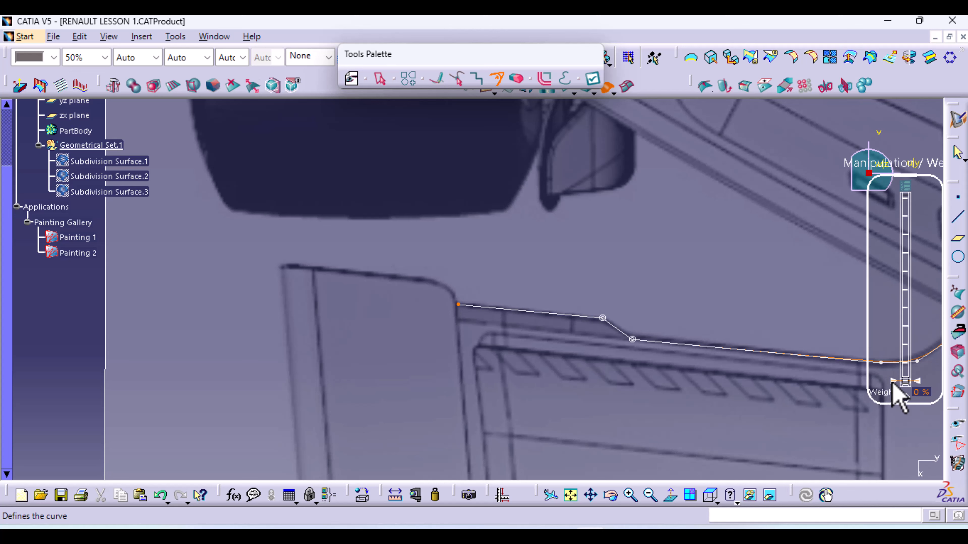
pyautogui.moveTo(894, 386); pyautogui.dragTo(914, 190)
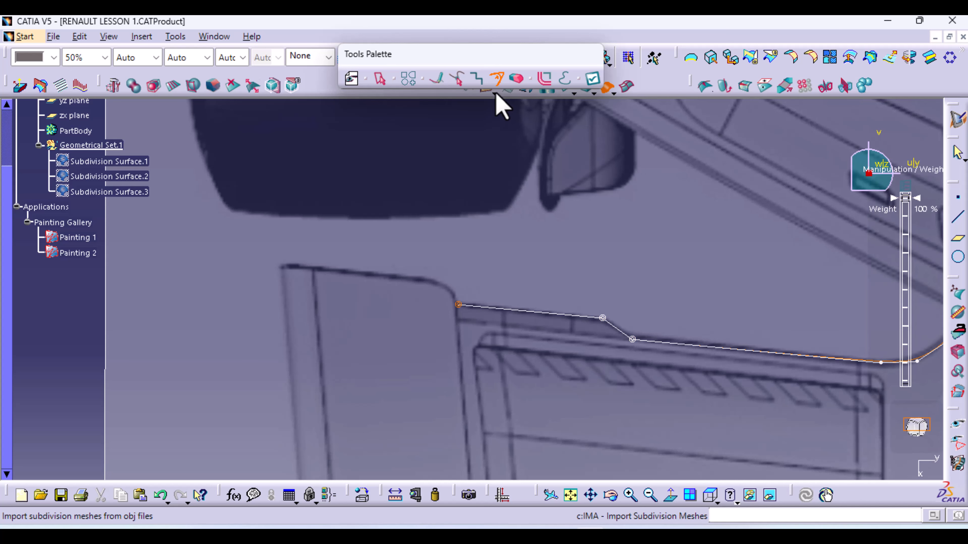
# Step: Continue the curve with points at the endplate's rounded inner corner, at its outer corner, and beyond it in line with its rear edge
pyautogui.click(440, 80)
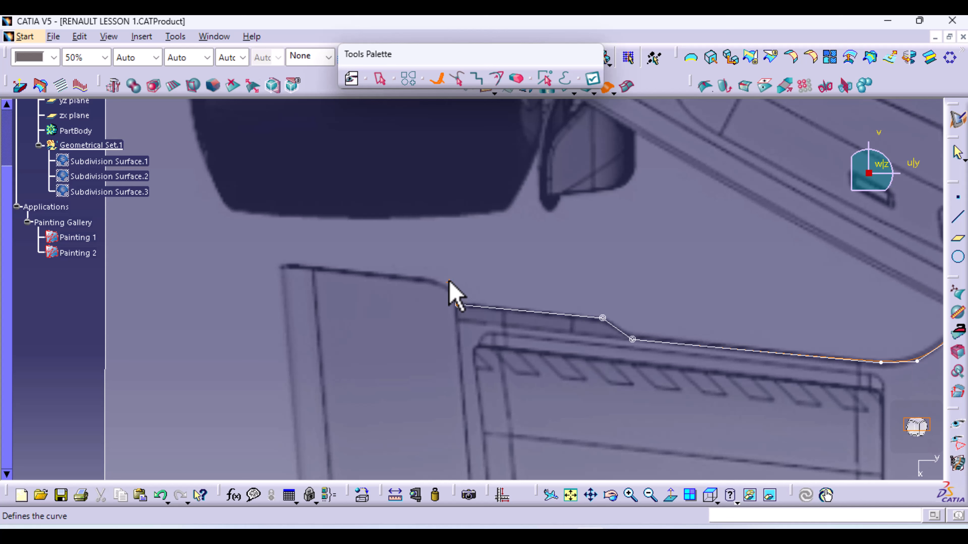
pyautogui.click(449, 281)
pyautogui.click(279, 266)
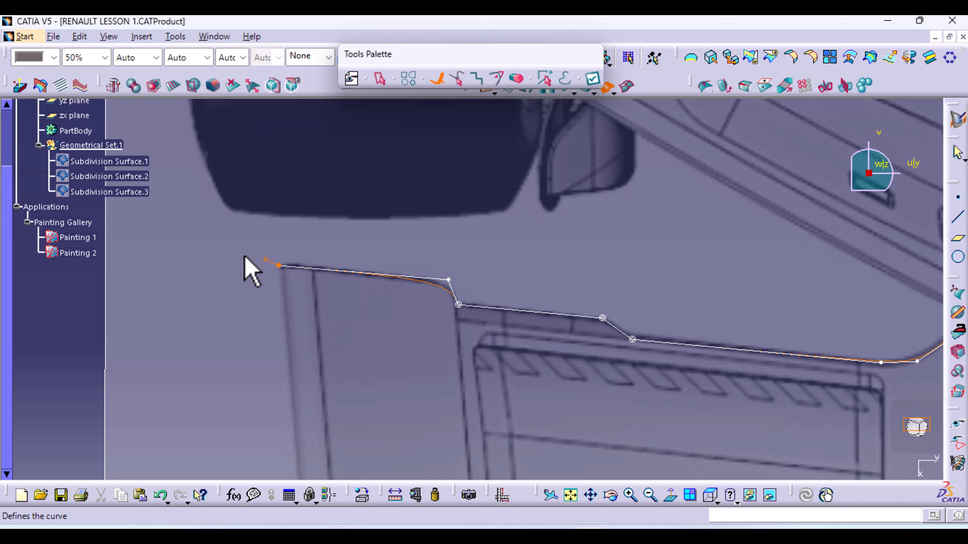
pyautogui.click(143, 256)
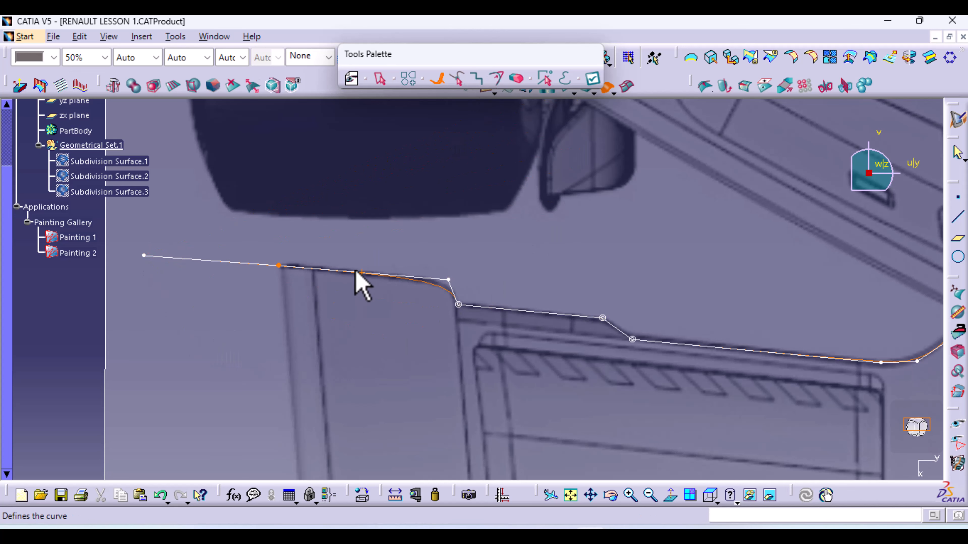
# Step: Set the weight at the endplate's rounded inner corner to 71 % and complete the curve as a subdivision surface
pyautogui.click(497, 78)
pyautogui.click(450, 281)
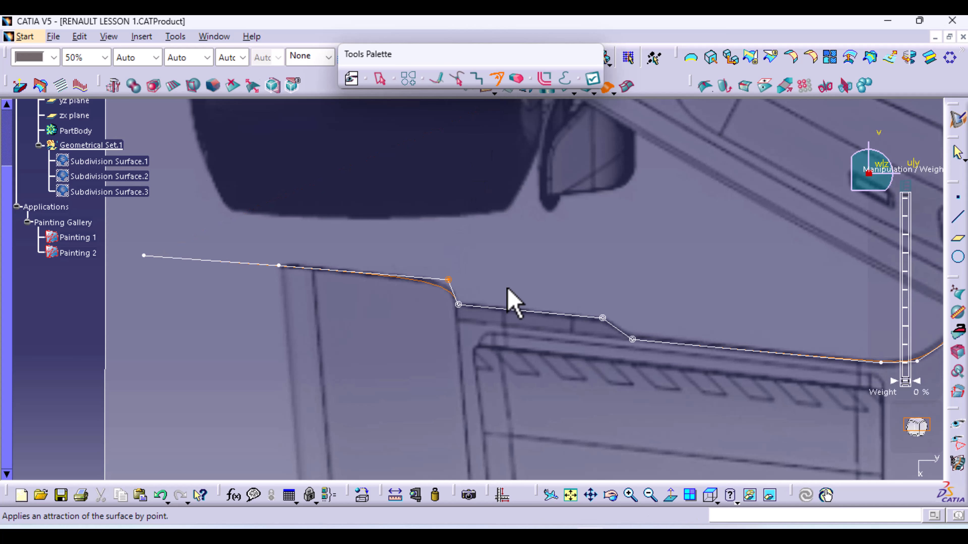
pyautogui.moveTo(894, 381); pyautogui.dragTo(897, 252)
pyautogui.moveTo(529, 210); pyautogui.dragTo(533, 328, button='middle')
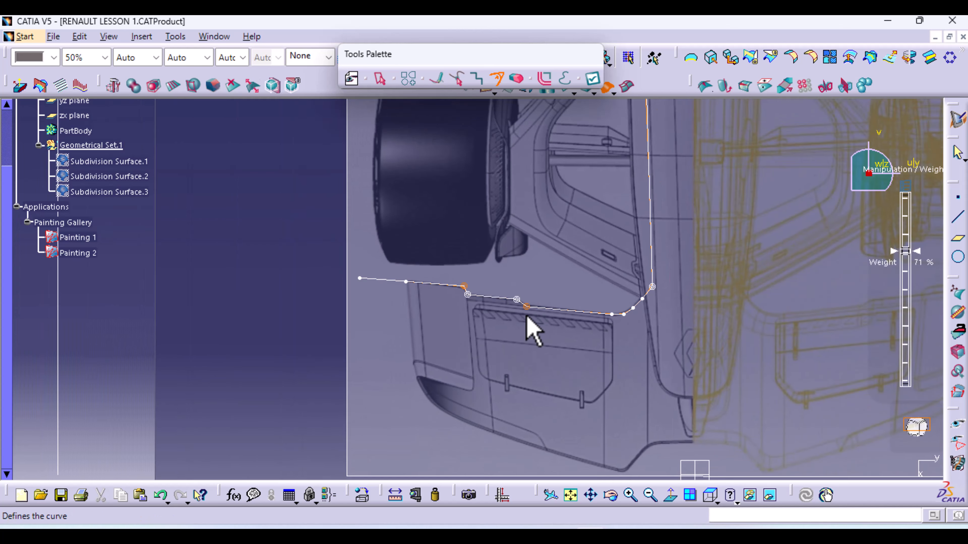
pyautogui.click(596, 79)
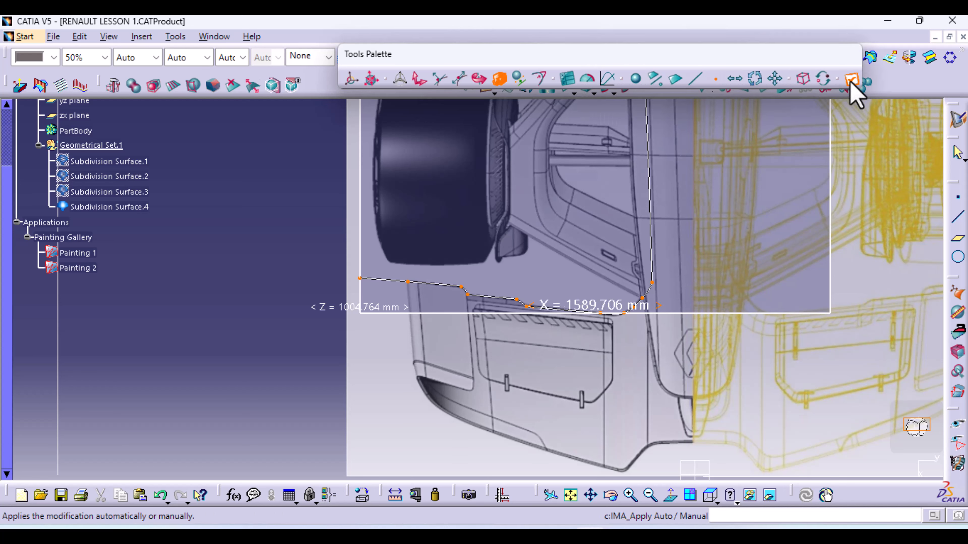
# Step: Sharpen the new surface's outer corner beside the rear wing by setting the weight there to 100 %
pyautogui.click(424, 85)
pyautogui.moveTo(530, 178); pyautogui.dragTo(377, 478, button='middle')
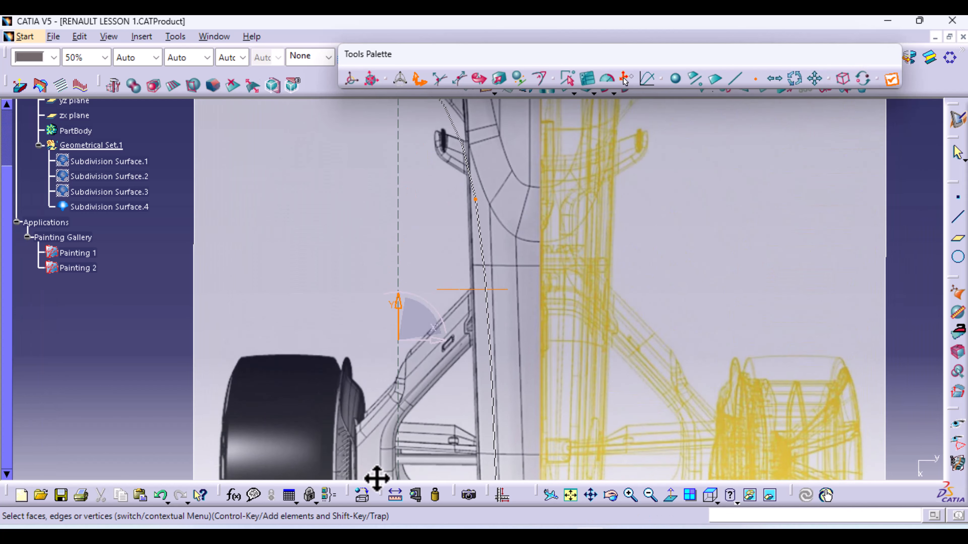
pyautogui.moveTo(491, 162); pyautogui.dragTo(464, 264, button='middle')
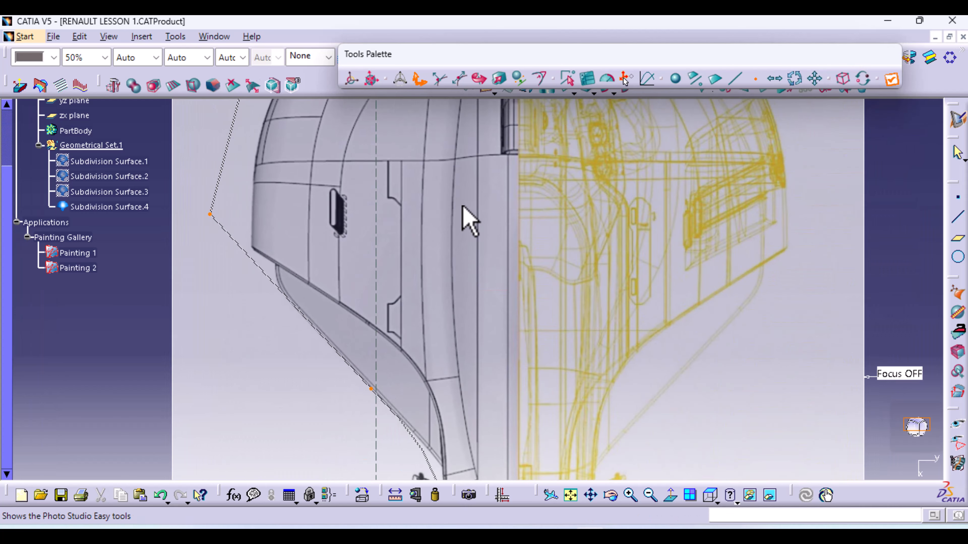
pyautogui.moveTo(463, 207); pyautogui.dragTo(461, 484, button='middle')
pyautogui.moveTo(404, 105); pyautogui.dragTo(400, 340, button='middle')
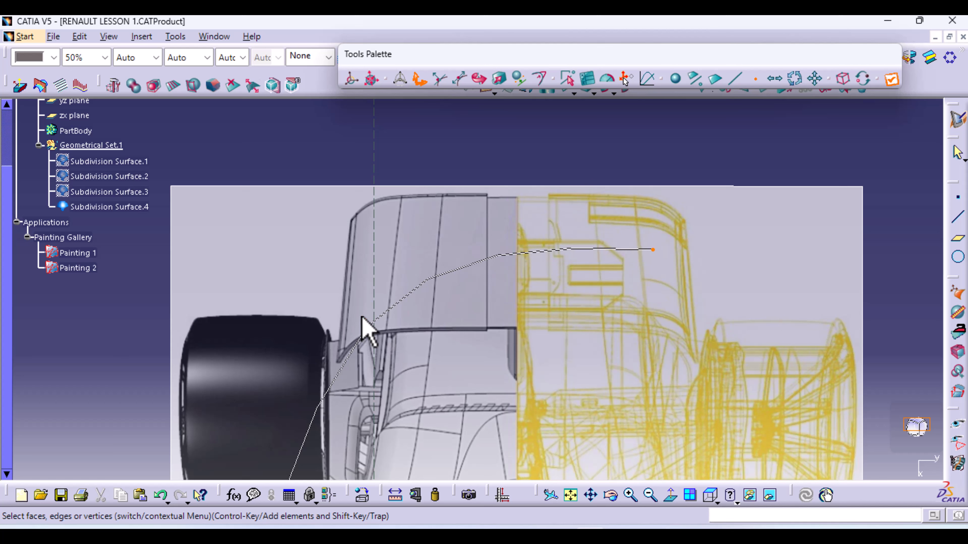
pyautogui.moveTo(356, 309); pyautogui.dragTo(395, 358)
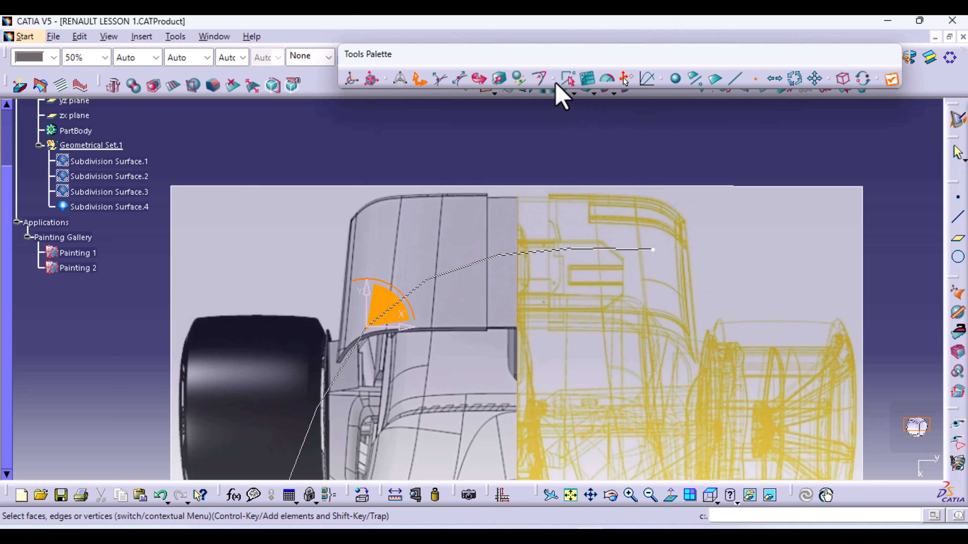
pyautogui.click(544, 83)
pyautogui.moveTo(906, 382); pyautogui.dragTo(905, 196)
pyautogui.keyDown('ctrl'); pyautogui.moveTo(479, 289); pyautogui.dragTo(478, 332, button='middle'); pyautogui.keyUp('ctrl')
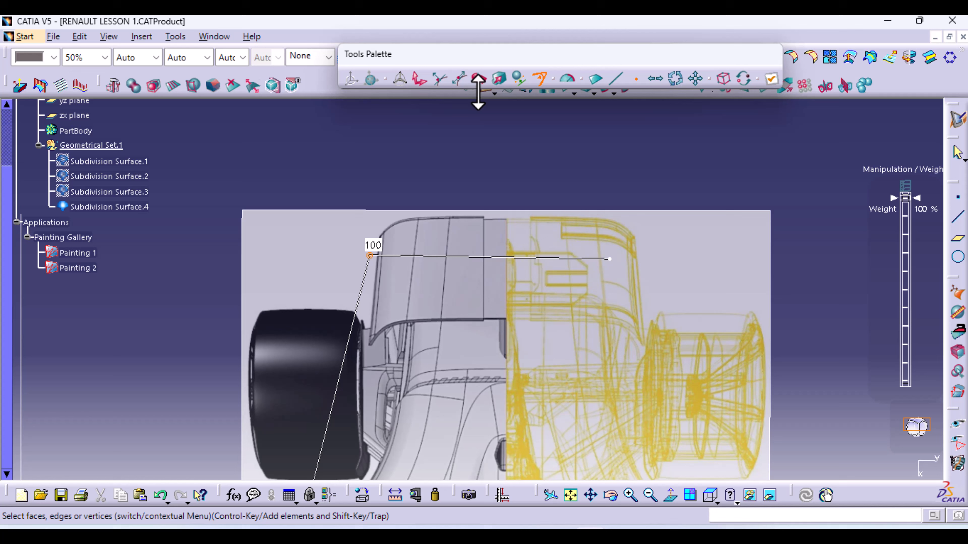
# Step: Align the corner vertex beside the rear wing with the surface's end vertex along the car's length, using the robot placed on the end vertex
pyautogui.click(412, 81)
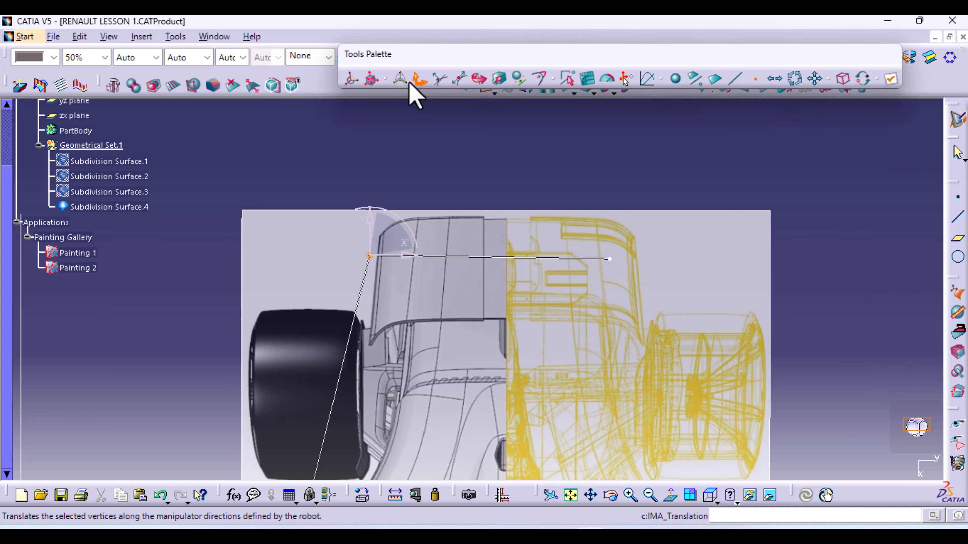
pyautogui.click(351, 79)
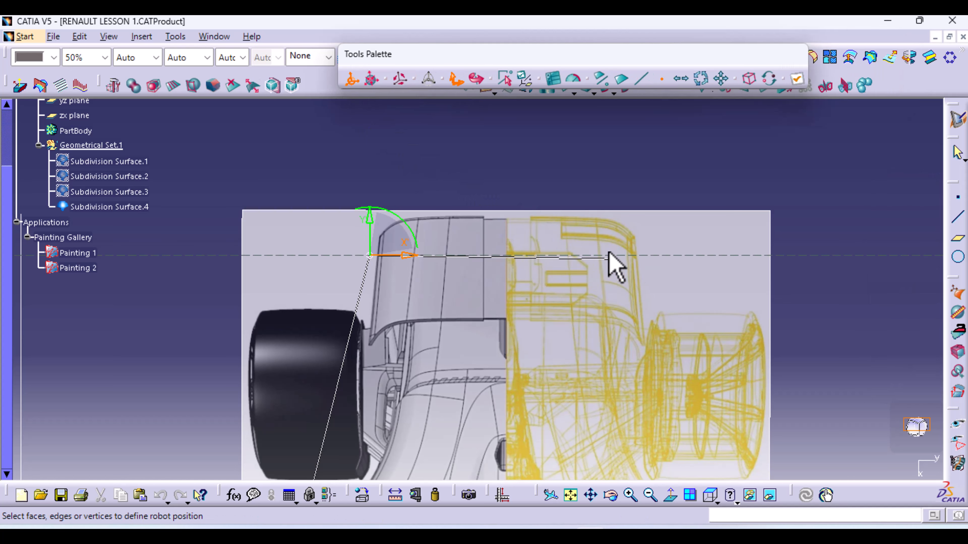
pyautogui.click(611, 261)
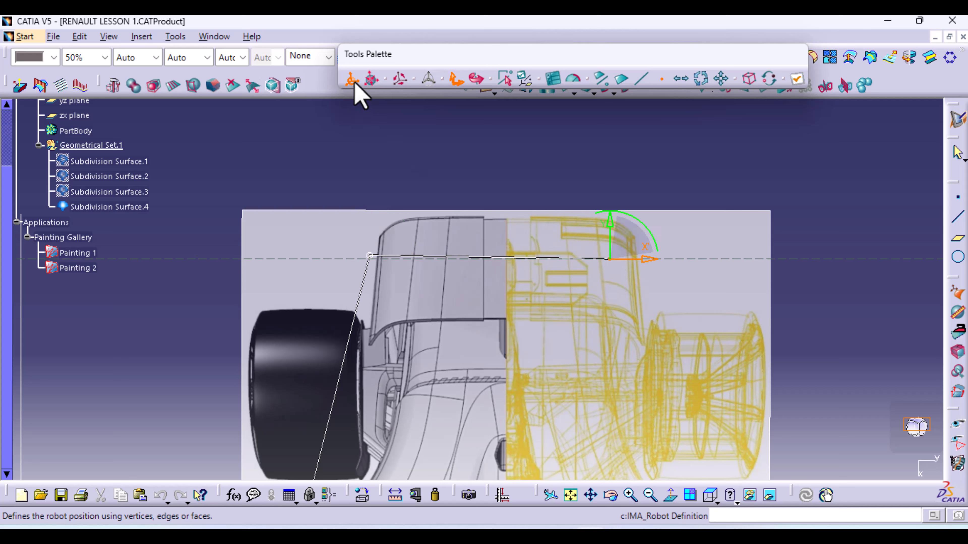
pyautogui.click(351, 79)
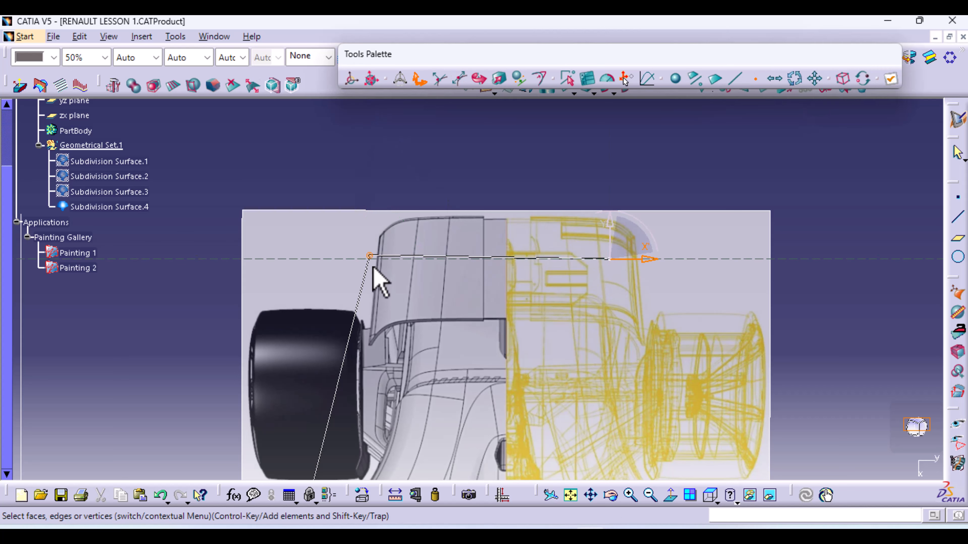
pyautogui.click(369, 256)
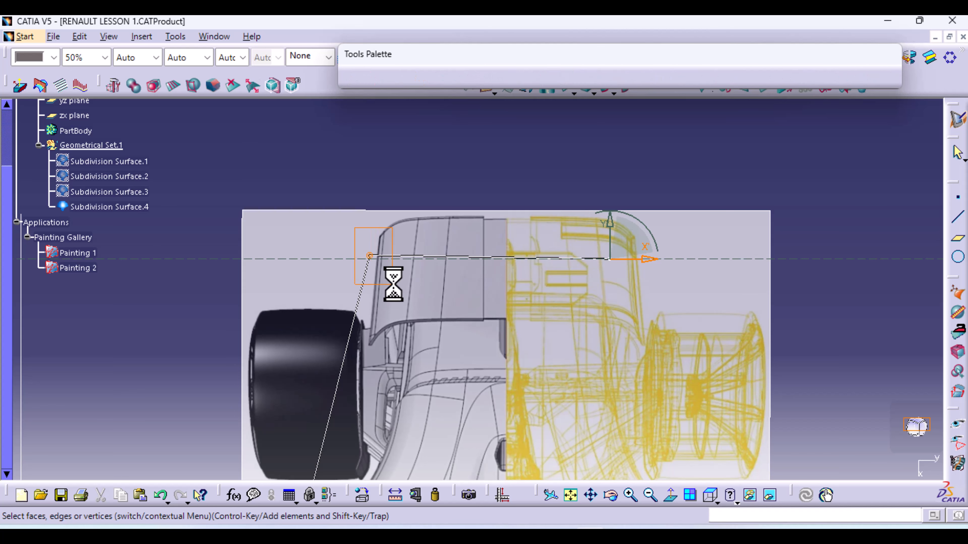
pyautogui.click(515, 78)
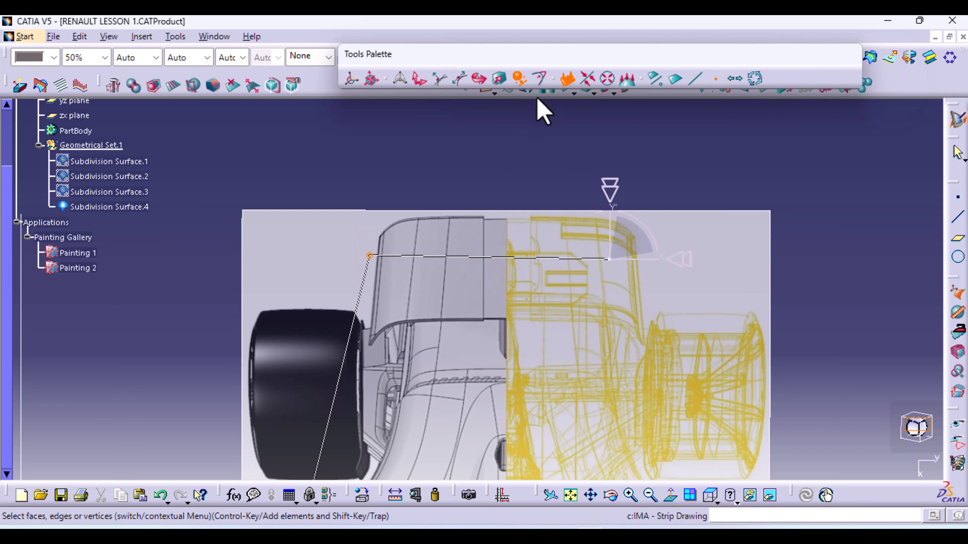
pyautogui.click(612, 183)
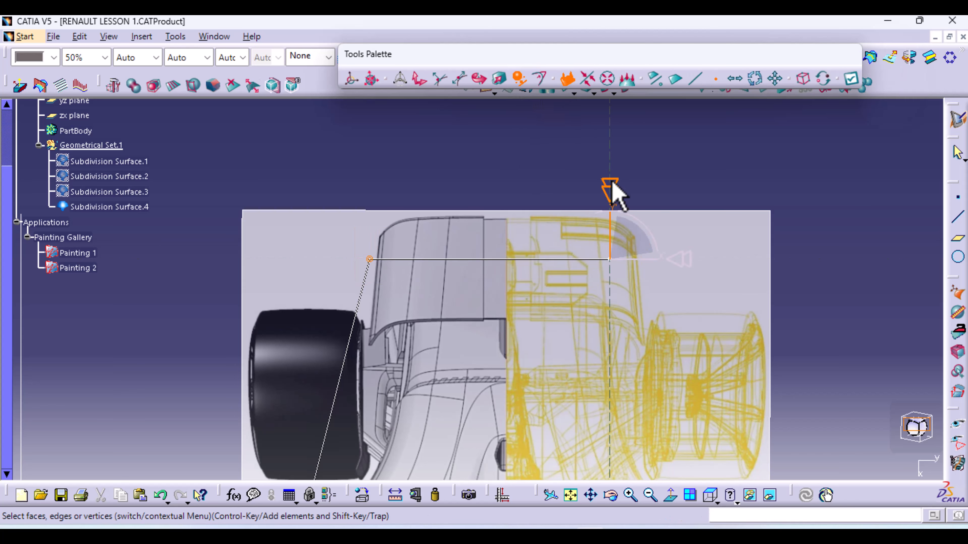
# Step: Select the vertices of the surface's rear edge and translate them rearward along the car's length in the right side view
pyautogui.click(419, 78)
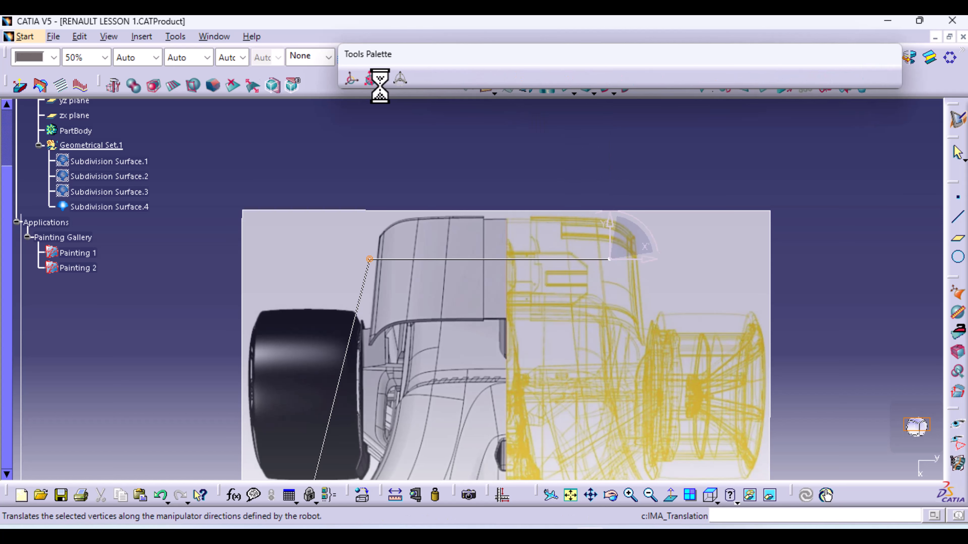
pyautogui.click(371, 78)
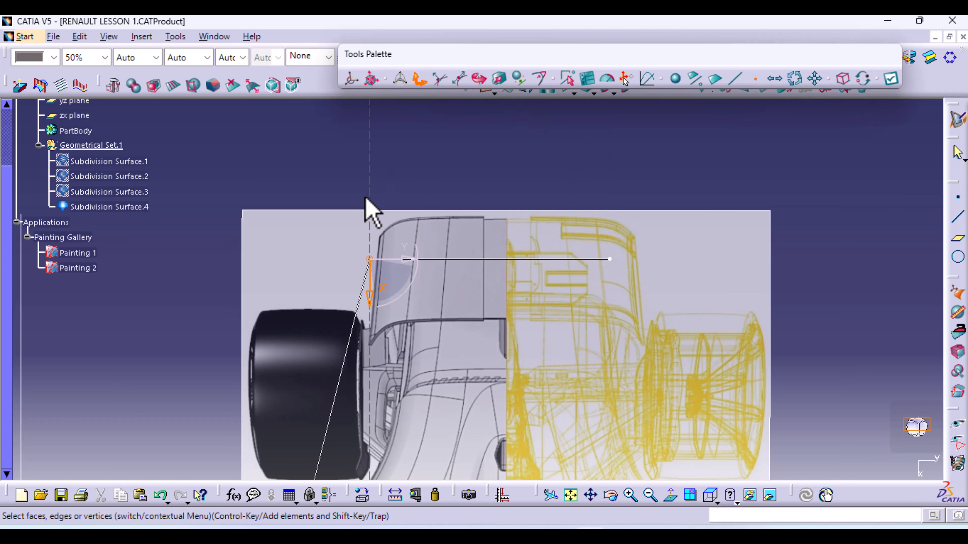
pyautogui.moveTo(486, 294); pyautogui.dragTo(685, 292)
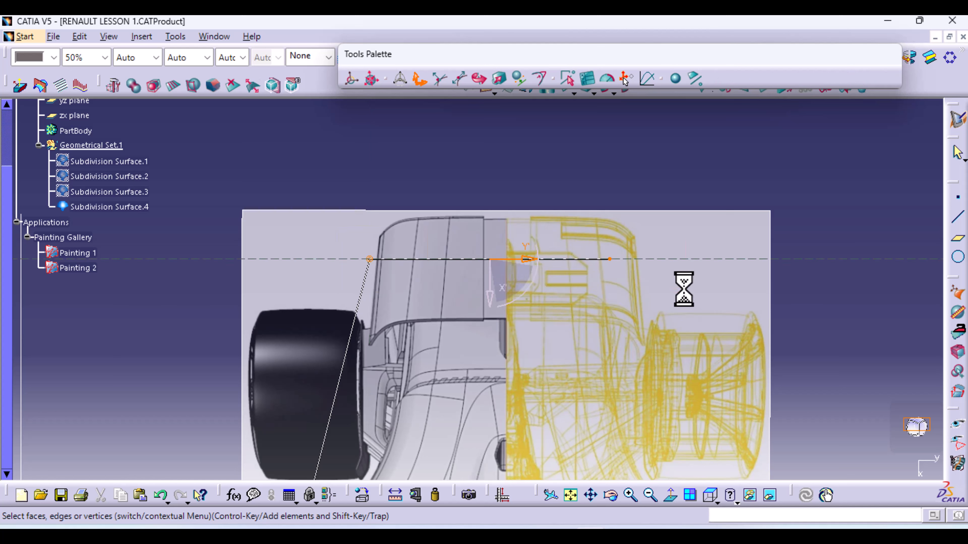
pyautogui.click(717, 503)
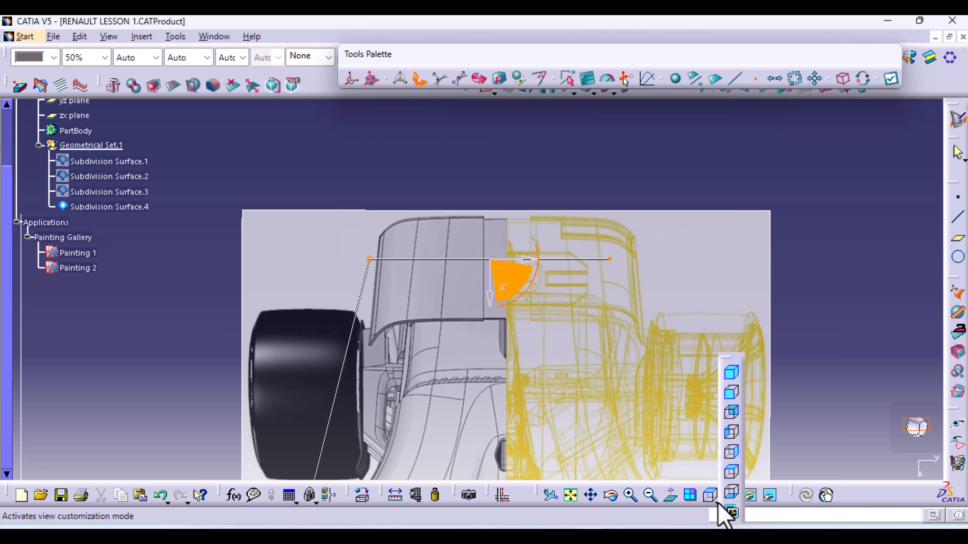
pyautogui.click(730, 457)
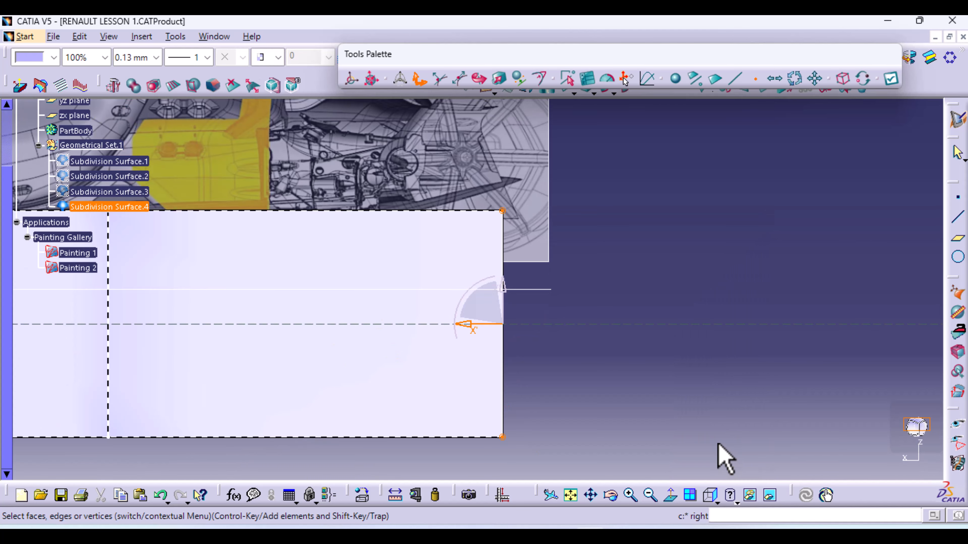
pyautogui.moveTo(548, 255); pyautogui.dragTo(551, 345)
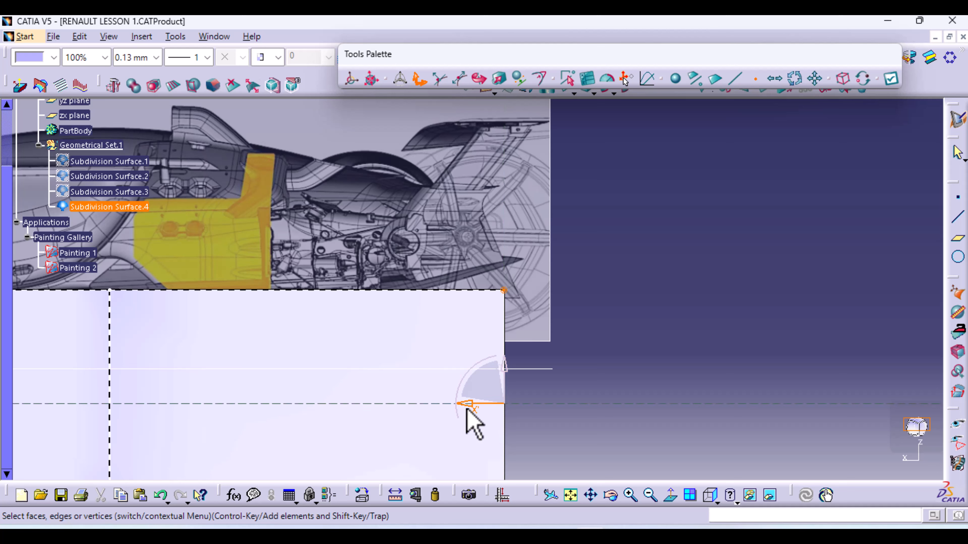
pyautogui.moveTo(467, 409); pyautogui.dragTo(490, 406)
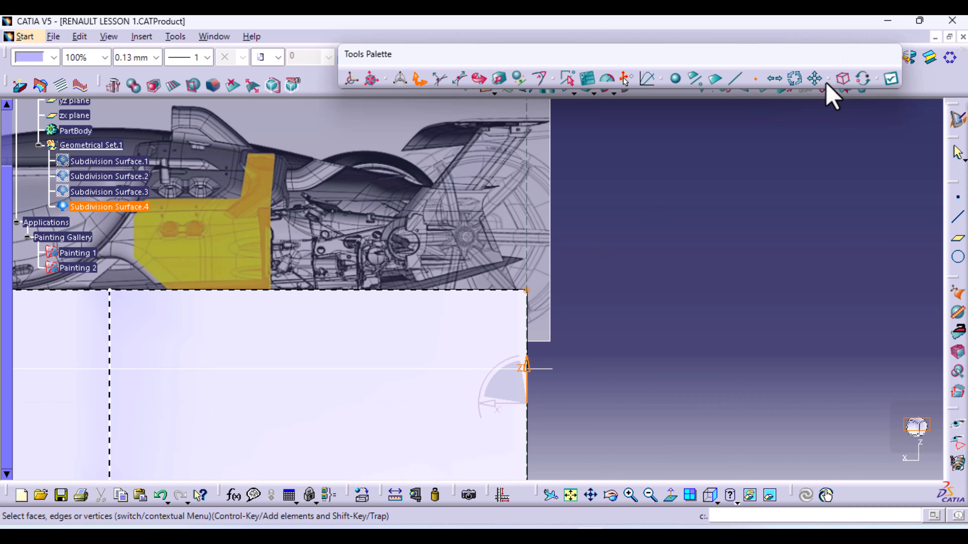
# Step: Select all elements of the surface, translate them upward along Z over the car's side reference image, and apply the modification
pyautogui.click(841, 80)
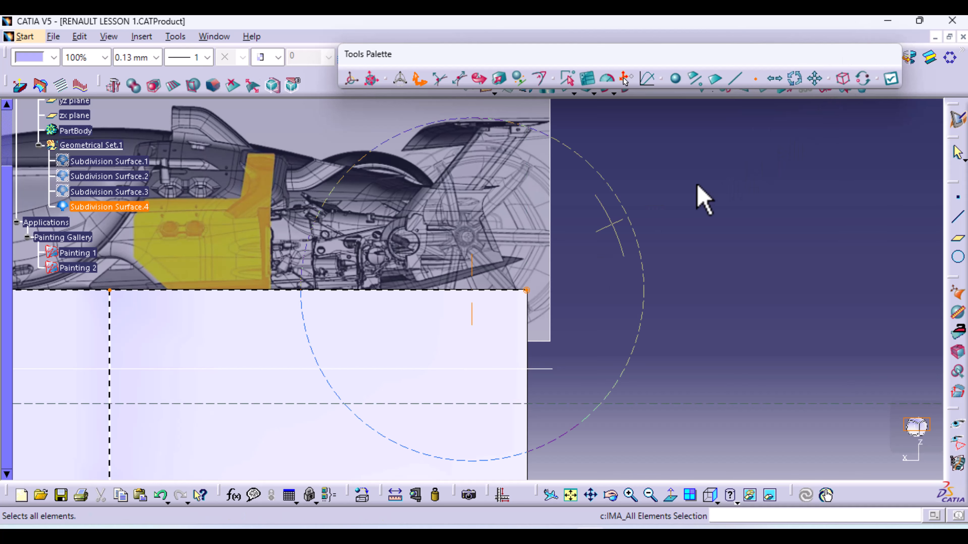
pyautogui.moveTo(697, 185); pyautogui.dragTo(786, 255, button='middle')
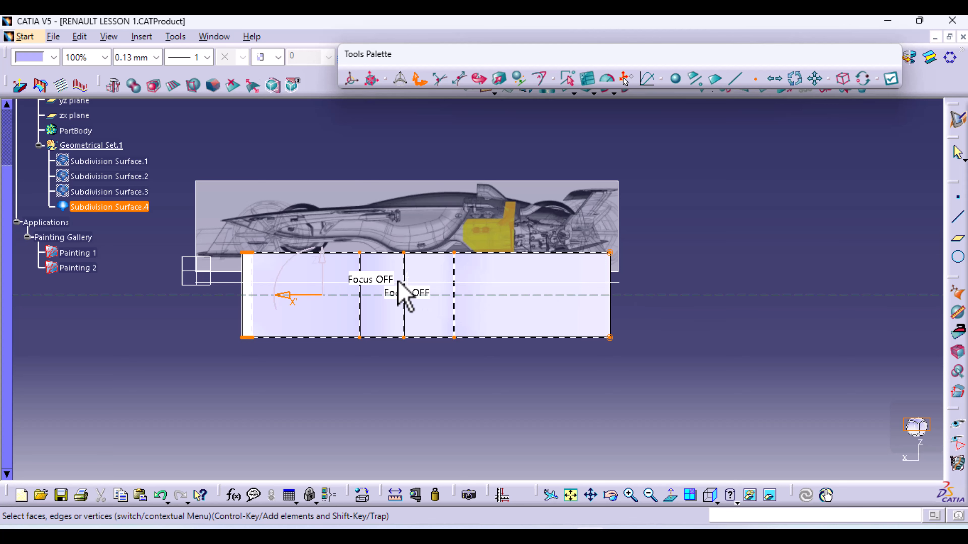
pyautogui.moveTo(321, 267); pyautogui.dragTo(313, 209)
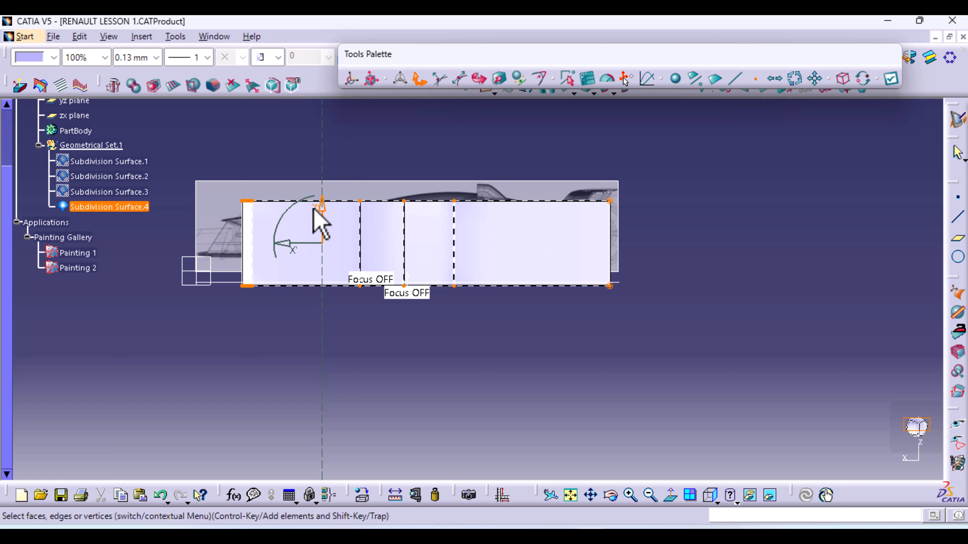
pyautogui.moveTo(314, 209); pyautogui.dragTo(314, 216)
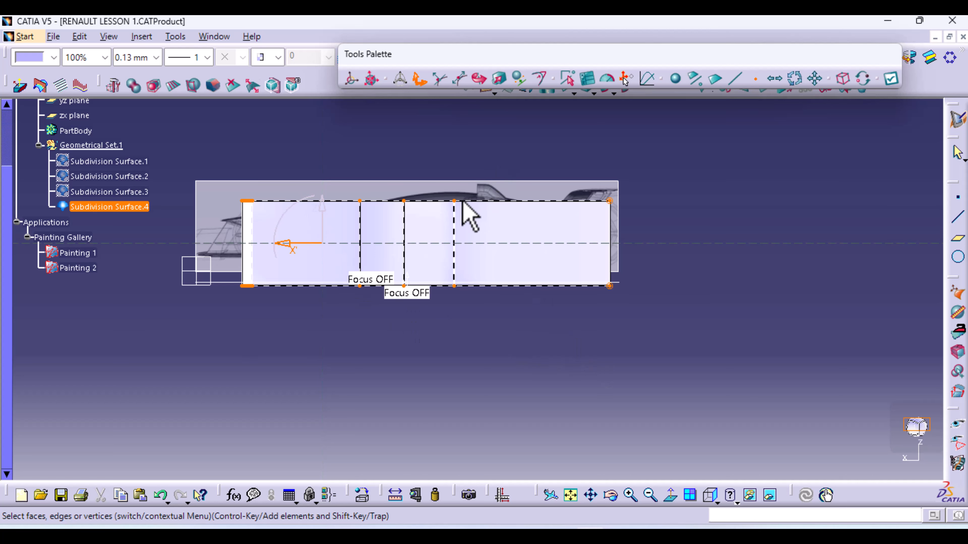
pyautogui.middleClick(638, 328)
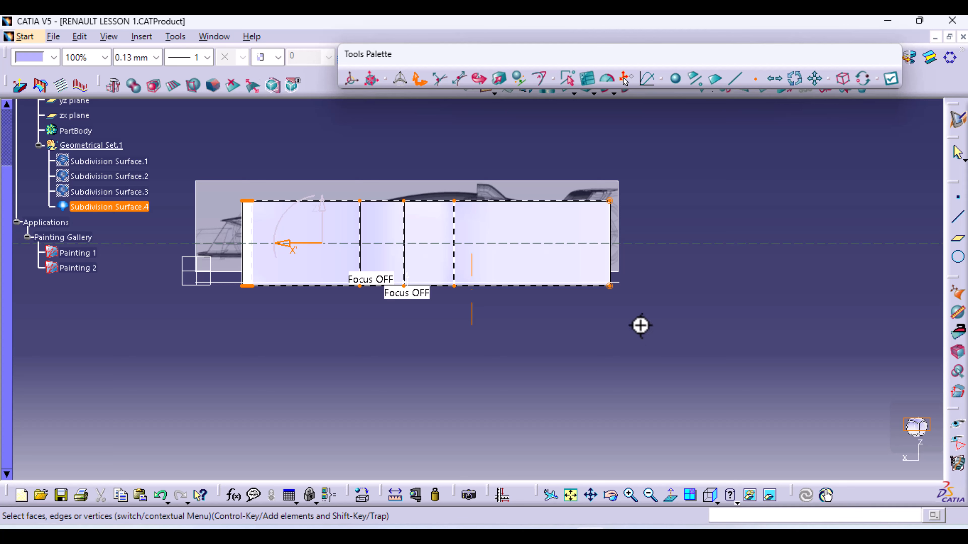
pyautogui.press('Escape')
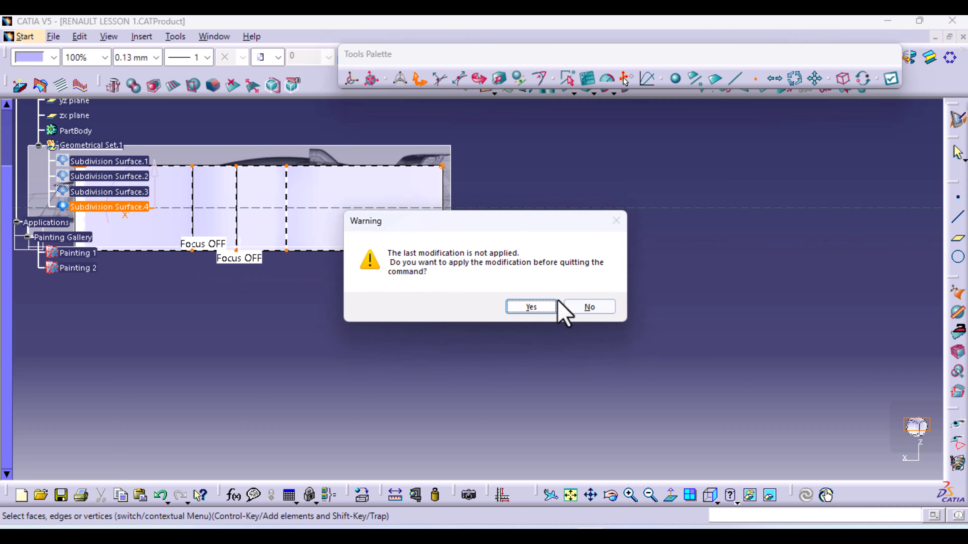
pyautogui.click(550, 309)
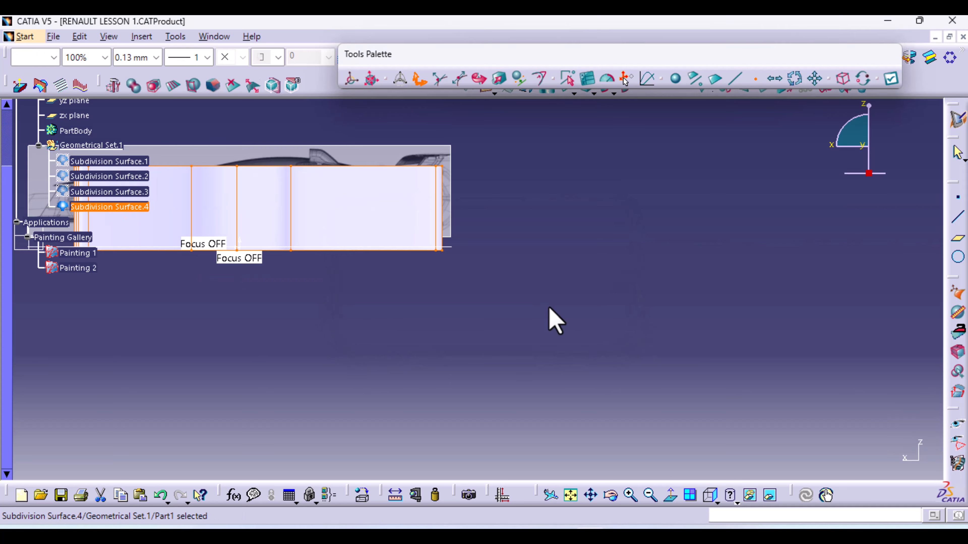
# Step: Set the transparency of Subdivision Surface.4 to 50%
pyautogui.moveTo(406, 337); pyautogui.dragTo(573, 350, button='middle')
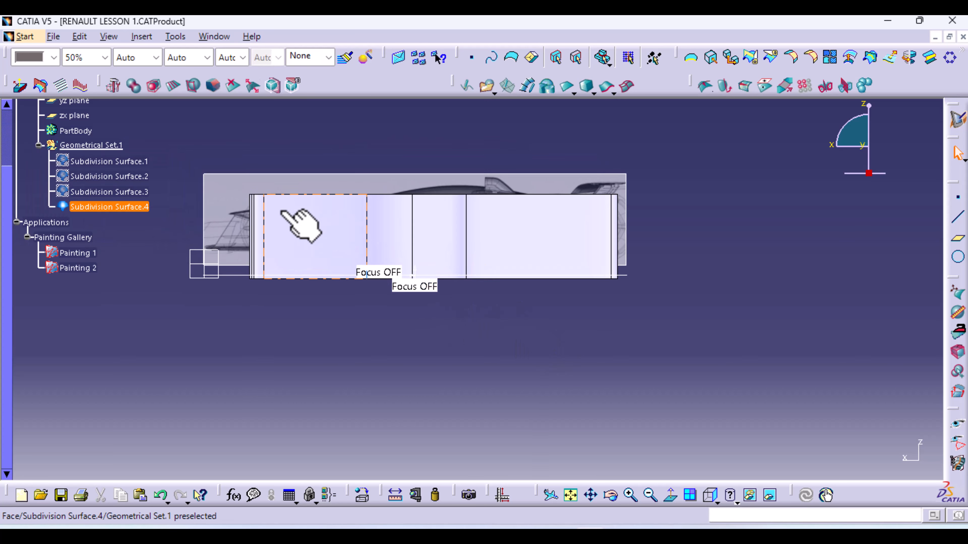
pyautogui.doubleClick(111, 208)
pyautogui.click(102, 58)
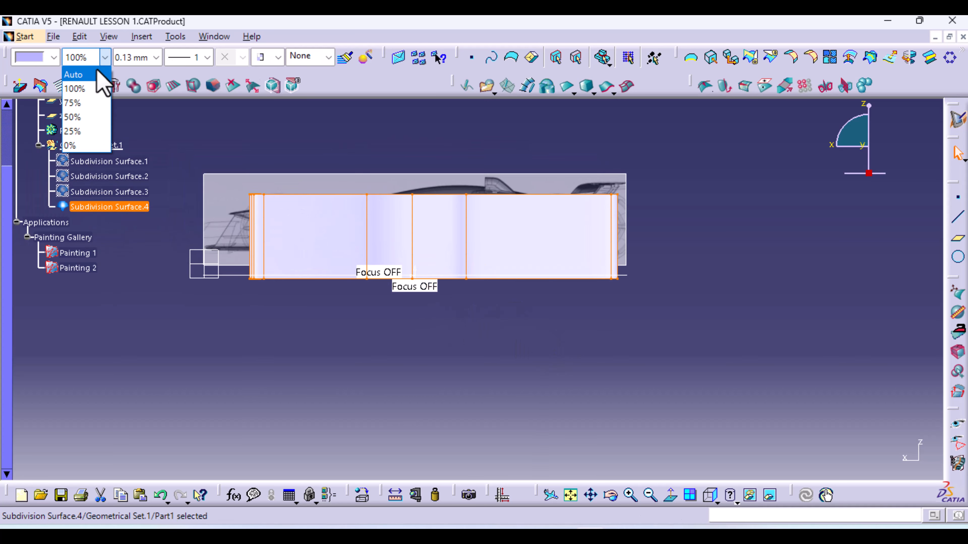
pyautogui.click(88, 117)
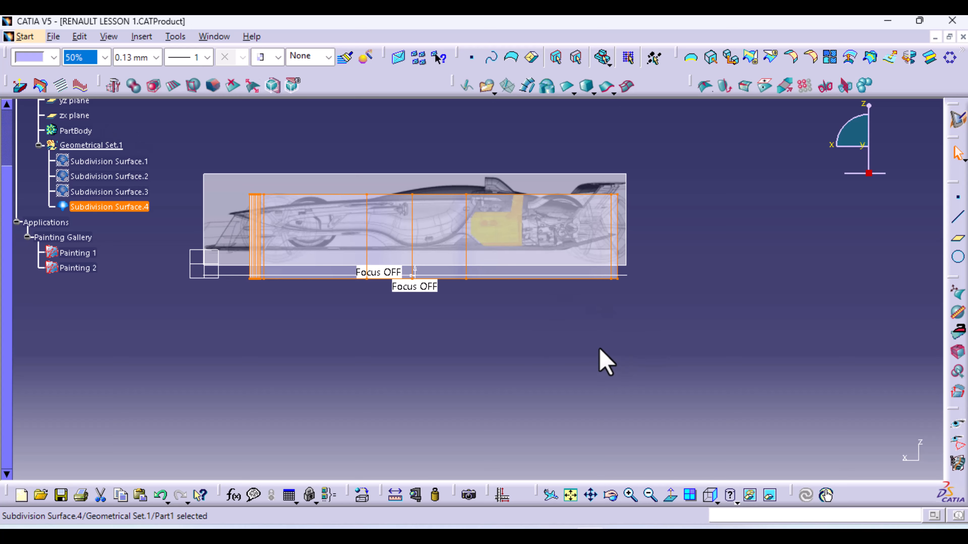
# Step: Reopen the surface for editing, select its rear-edge vertices to check them against the side reference image, and finish the edit
pyautogui.keyDown('ctrl'); pyautogui.moveTo(598, 343); pyautogui.dragTo(596, 262, button='middle'); pyautogui.keyUp('ctrl')
pyautogui.moveTo(648, 242); pyautogui.dragTo(342, 348, button='middle')
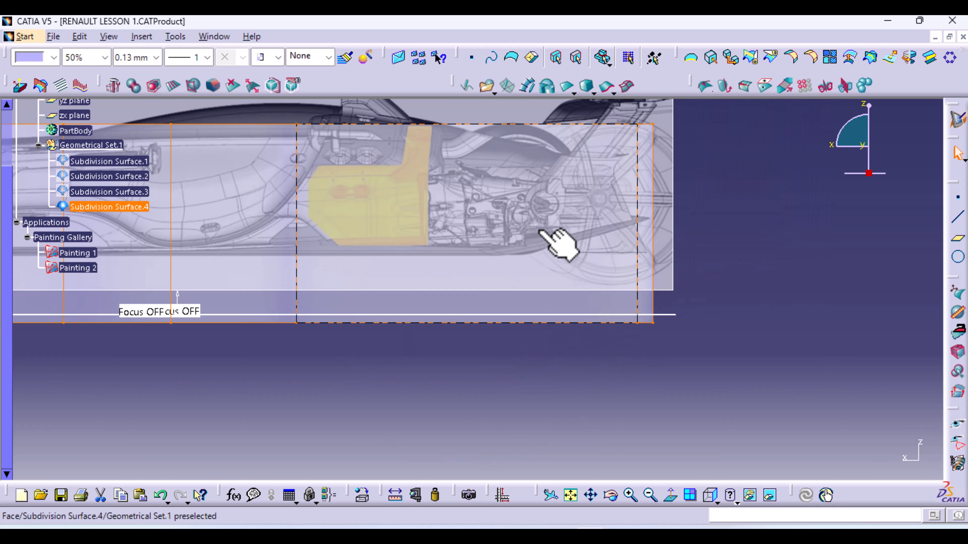
pyautogui.moveTo(558, 244); pyautogui.dragTo(368, 324, button='middle')
pyautogui.doubleClick(351, 312)
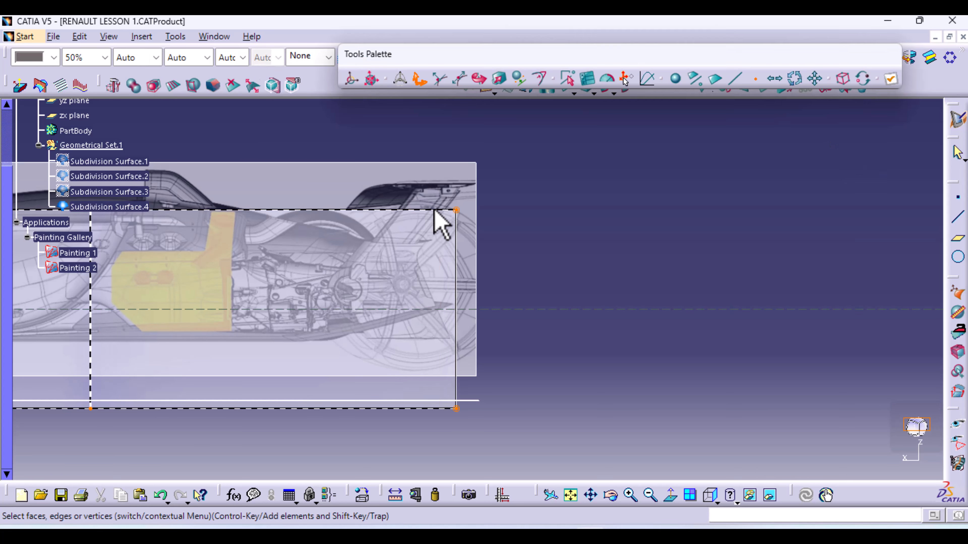
pyautogui.moveTo(436, 171); pyautogui.dragTo(504, 459)
pyautogui.keyDown('ctrl'); pyautogui.moveTo(477, 290); pyautogui.dragTo(477, 309, button='middle'); pyautogui.keyUp('ctrl')
pyautogui.moveTo(381, 305); pyautogui.dragTo(807, 278, button='middle')
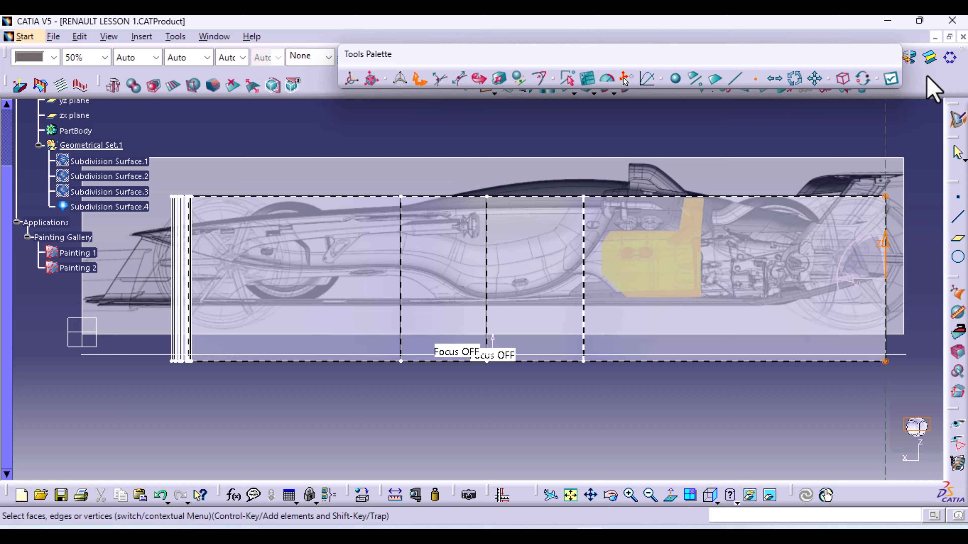
pyautogui.click(890, 79)
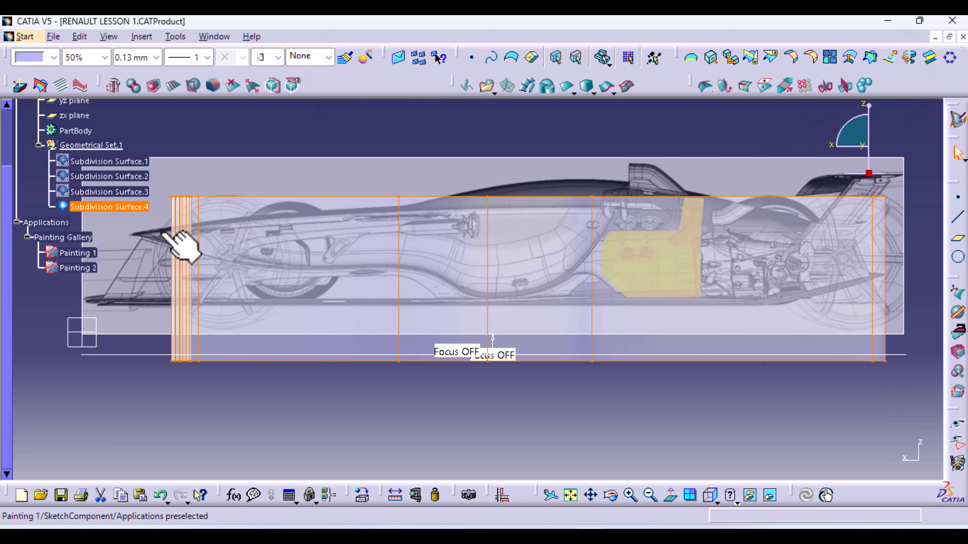
# Step: Hide Subdivision Surface.4
pyautogui.rightClick(126, 206)
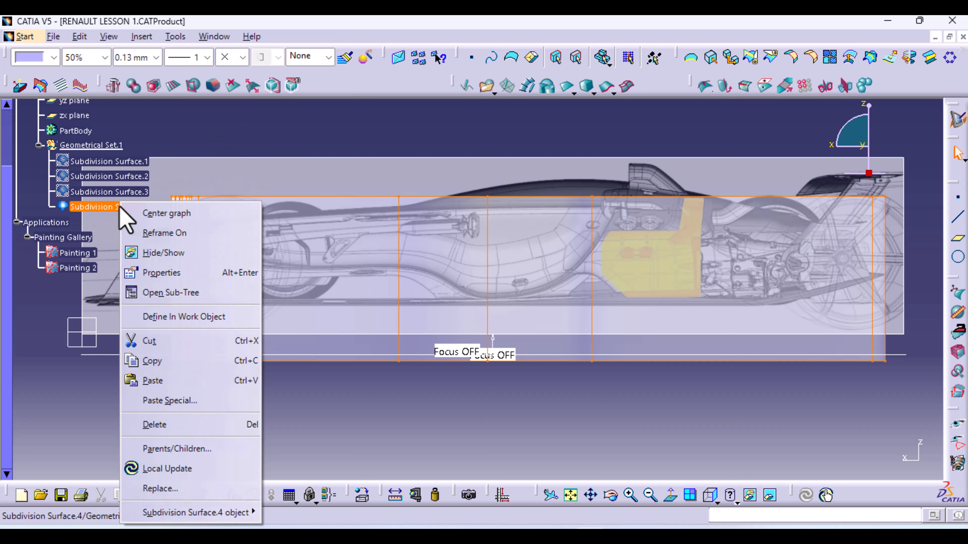
pyautogui.click(160, 253)
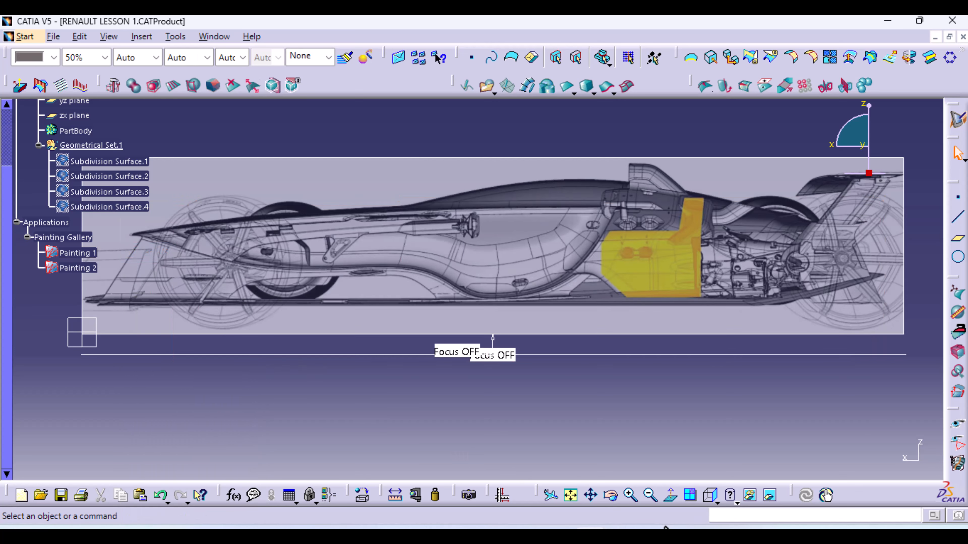